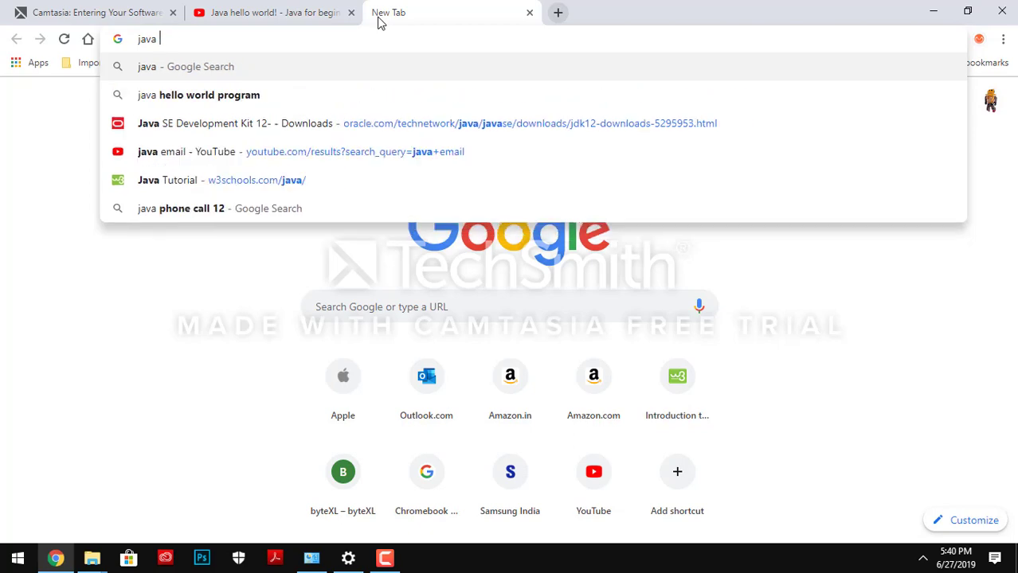
- Search Google for "java jre", and refine the search to "java jre 12"
text(jre)
key(Return)
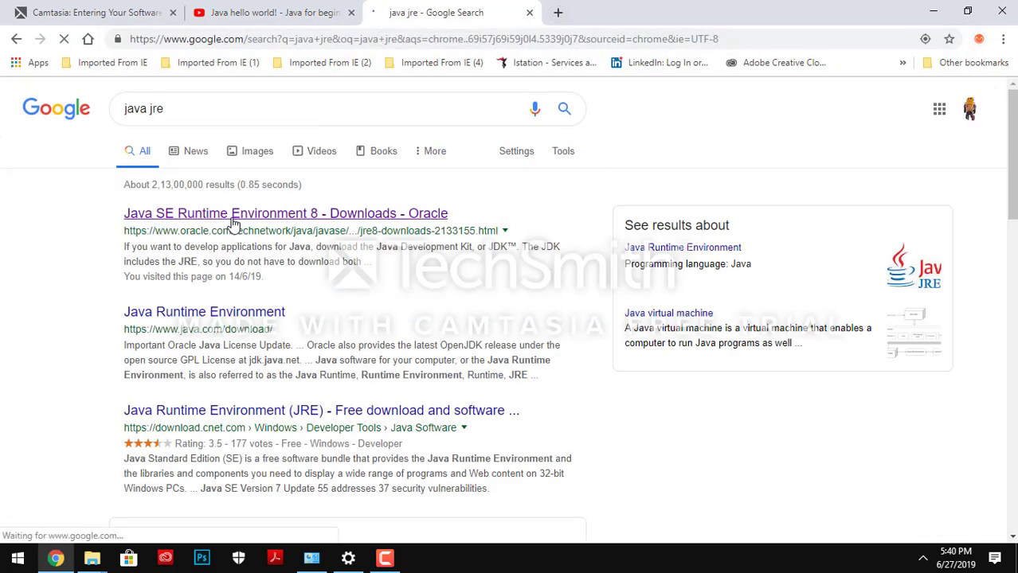
click(258, 108)
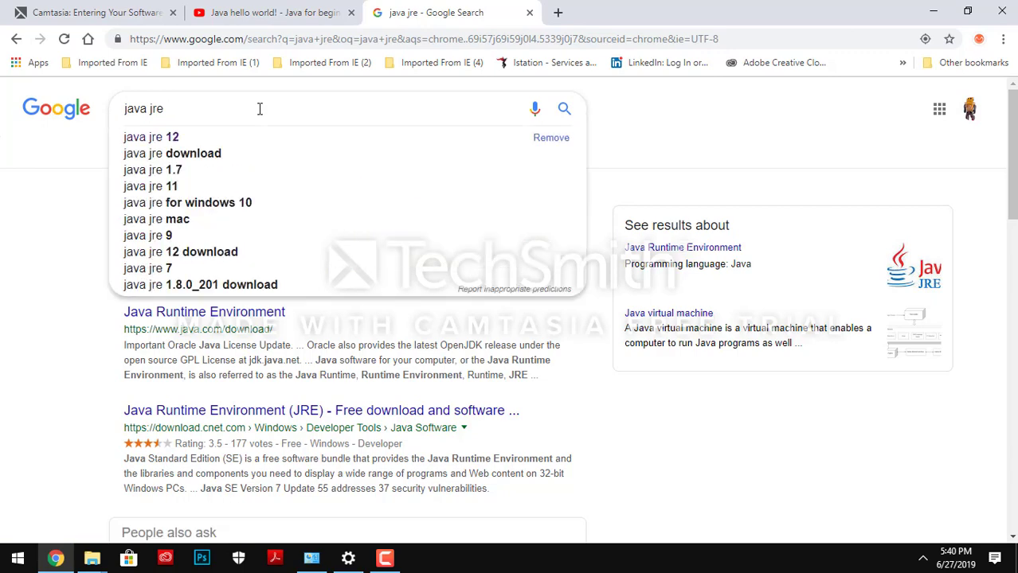
text(12)
key(Return)
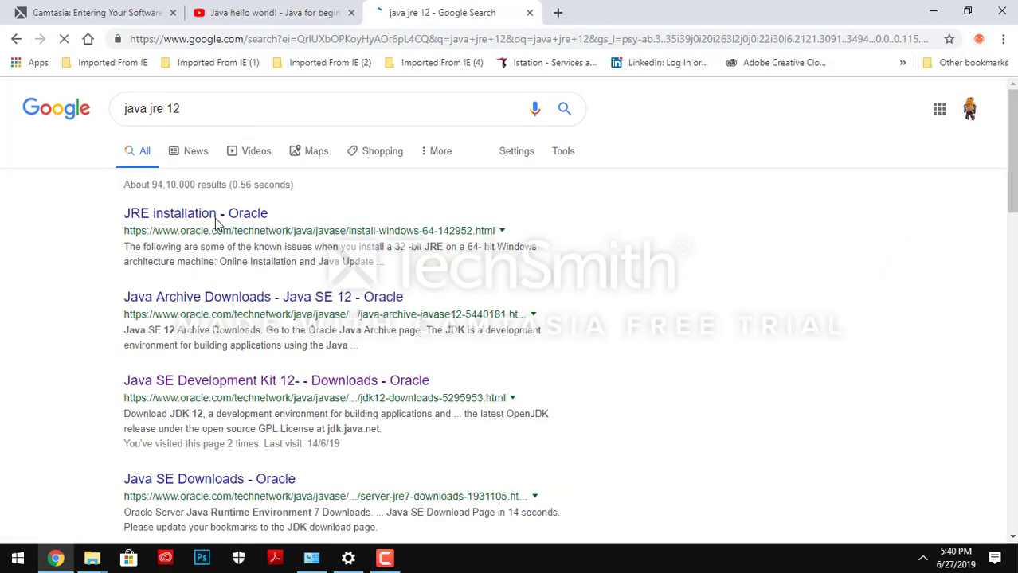
- Open Oracle's Java SE Development Kit 12 downloads page from the search results
click(239, 300)
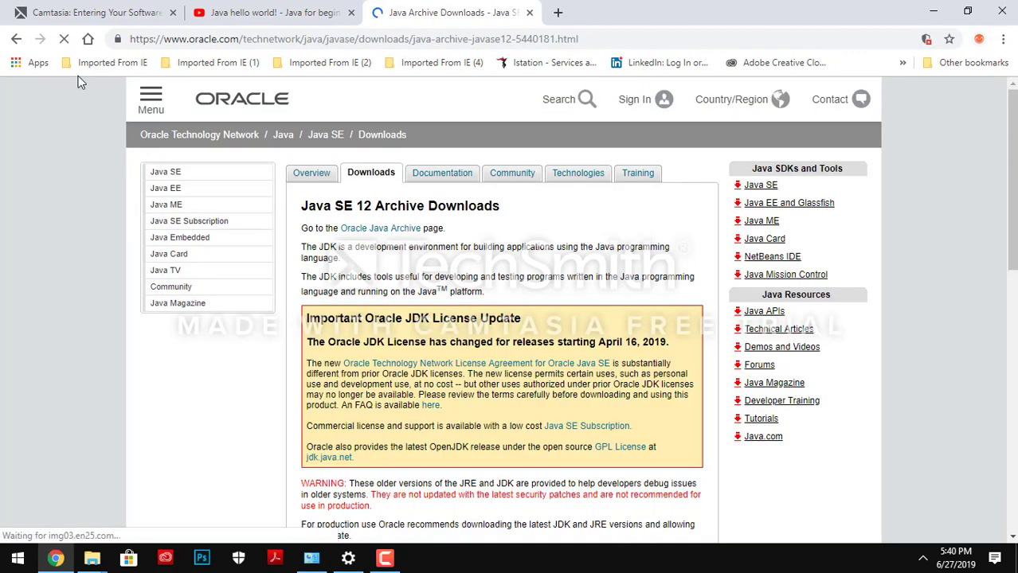
click(16, 38)
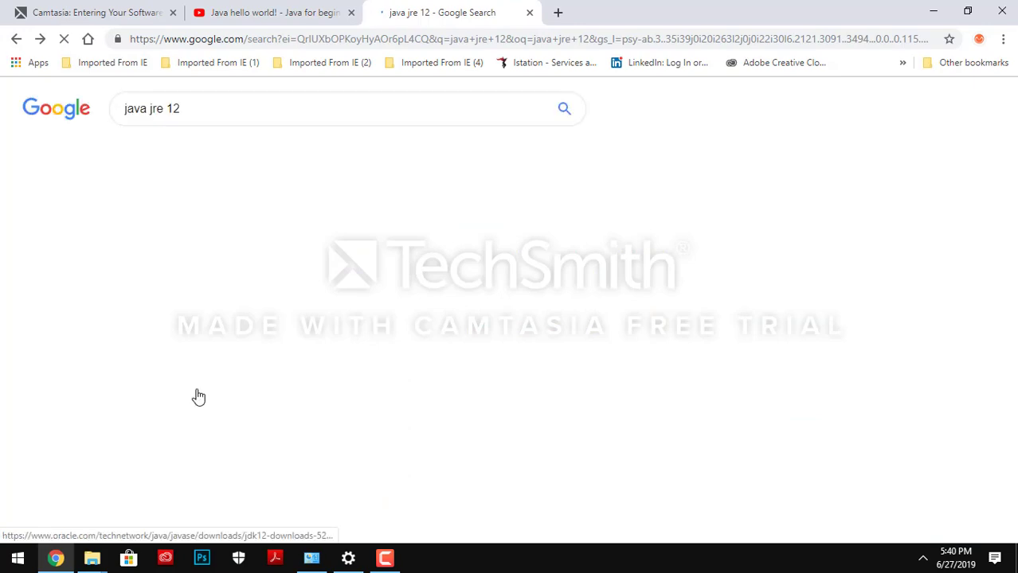
click(193, 390)
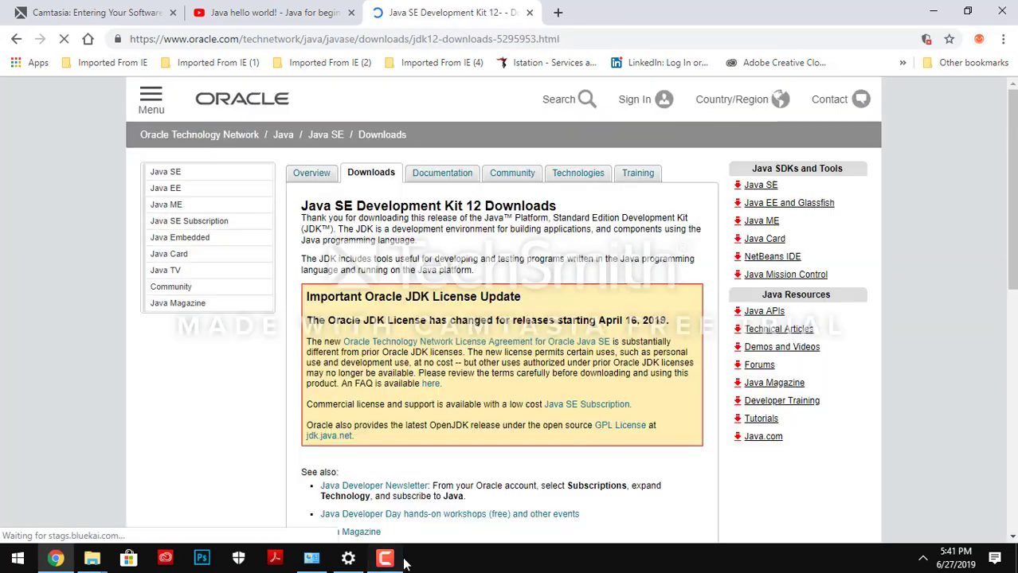
click(401, 560)
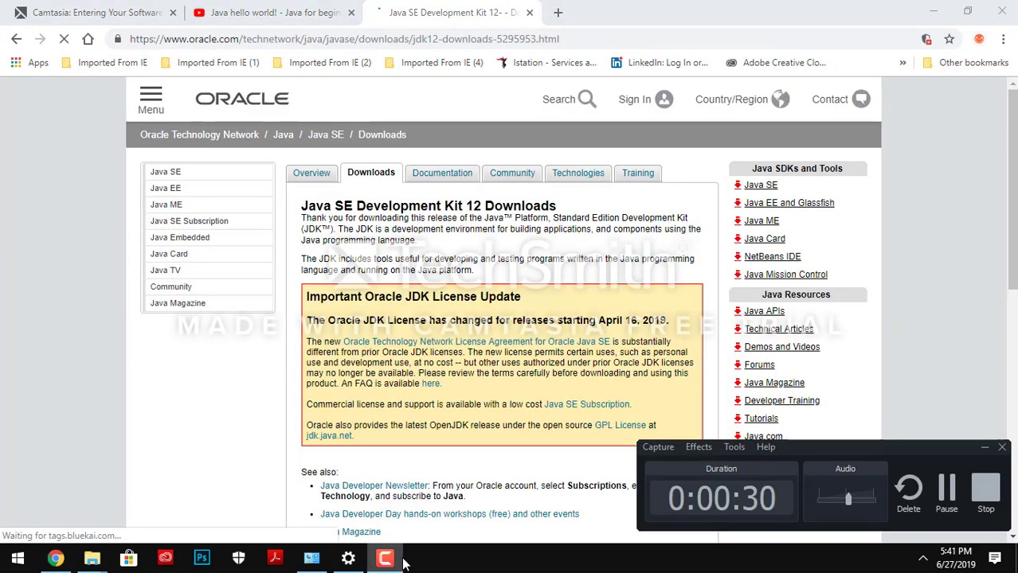
click(279, 466)
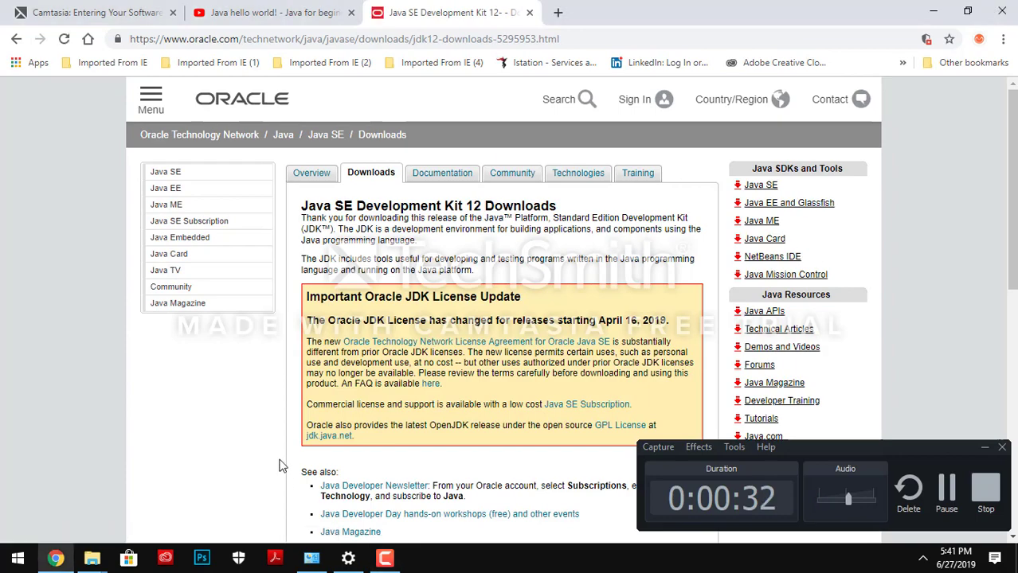
click(984, 448)
- Accept the license agreement for Java SE Development Kit 12.0.1 and download jdk-12.0.1_windows-x64_bin.exe
scroll(984, 452, down, 5)
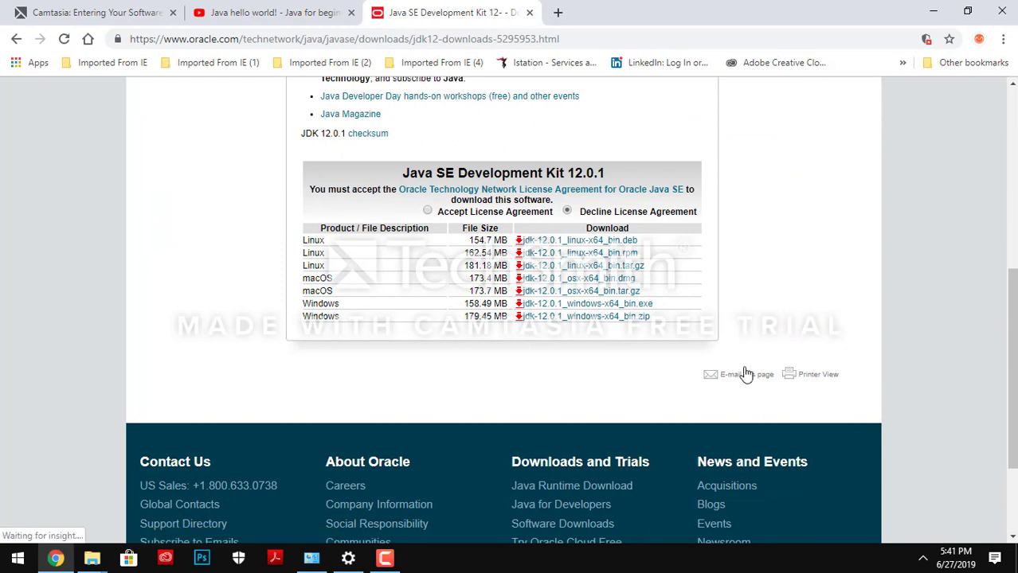
click(597, 305)
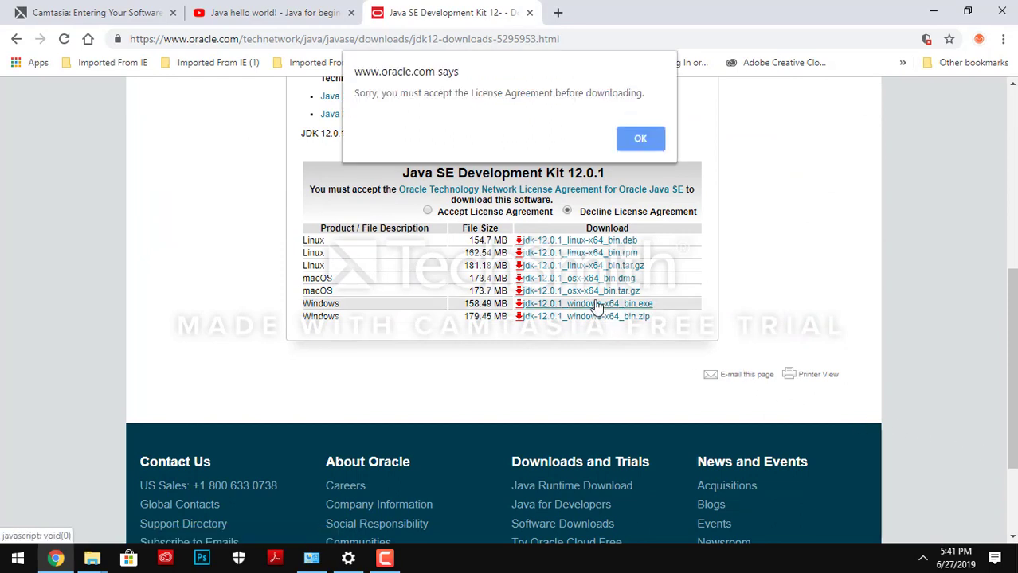
click(648, 144)
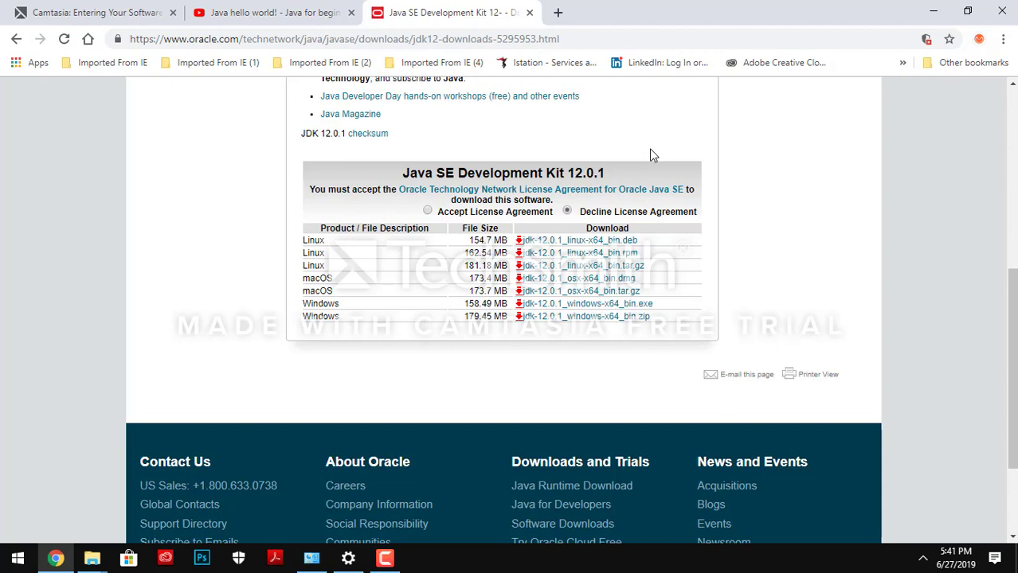
click(428, 212)
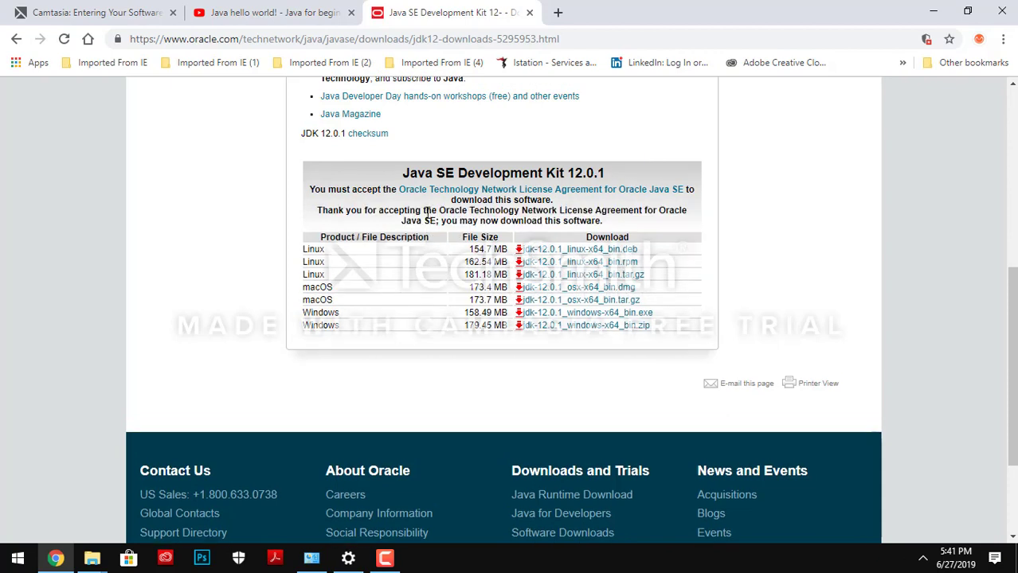
click(571, 316)
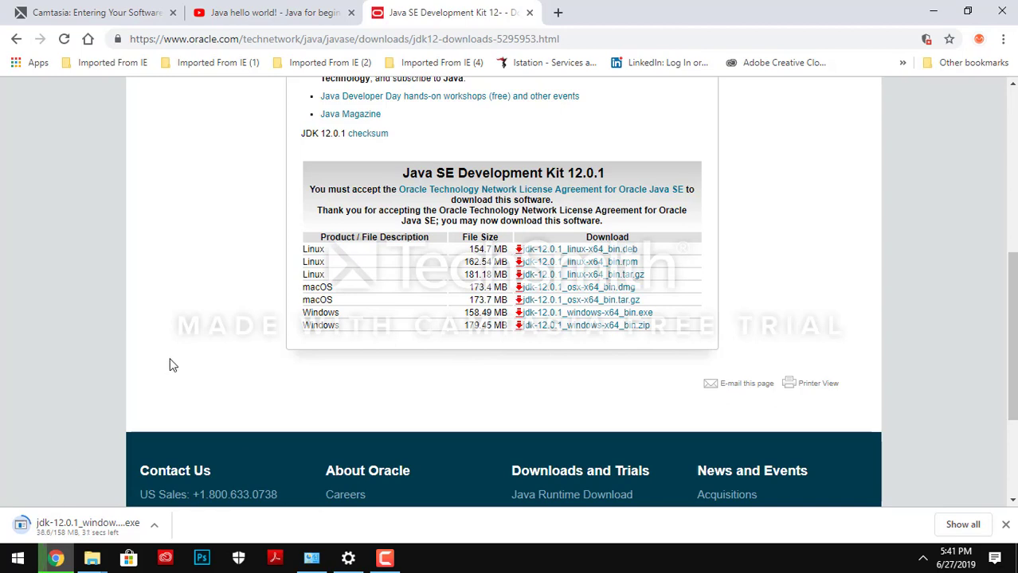
- Close the open Programs and Features and Settings windows
mouse_move(315, 555)
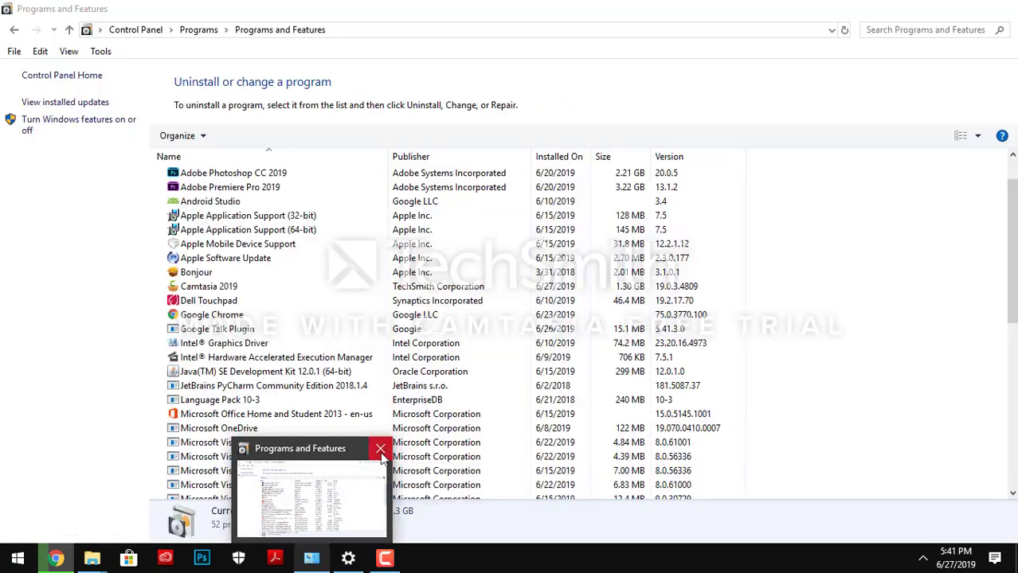
click(380, 449)
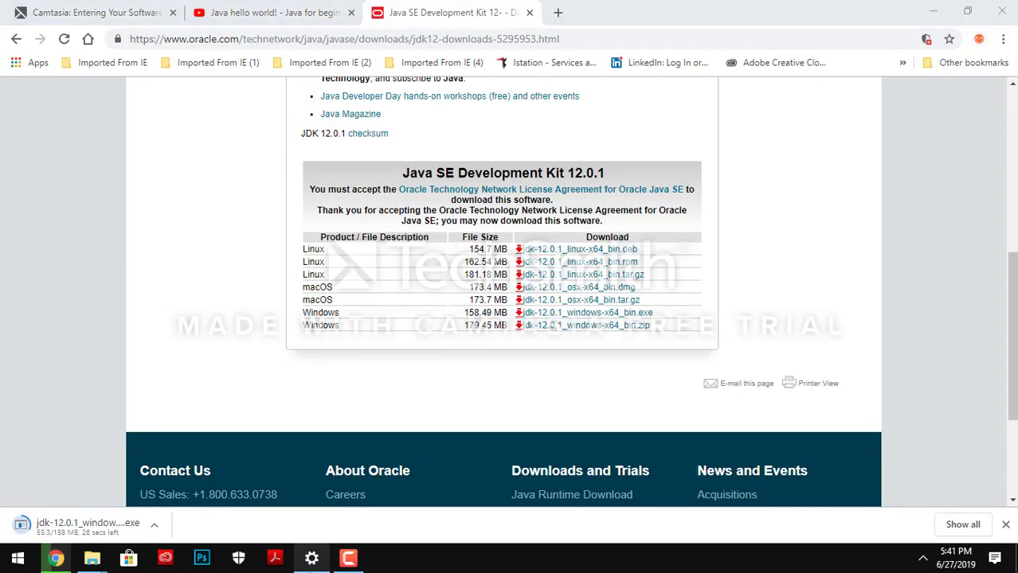
mouse_move(311, 557)
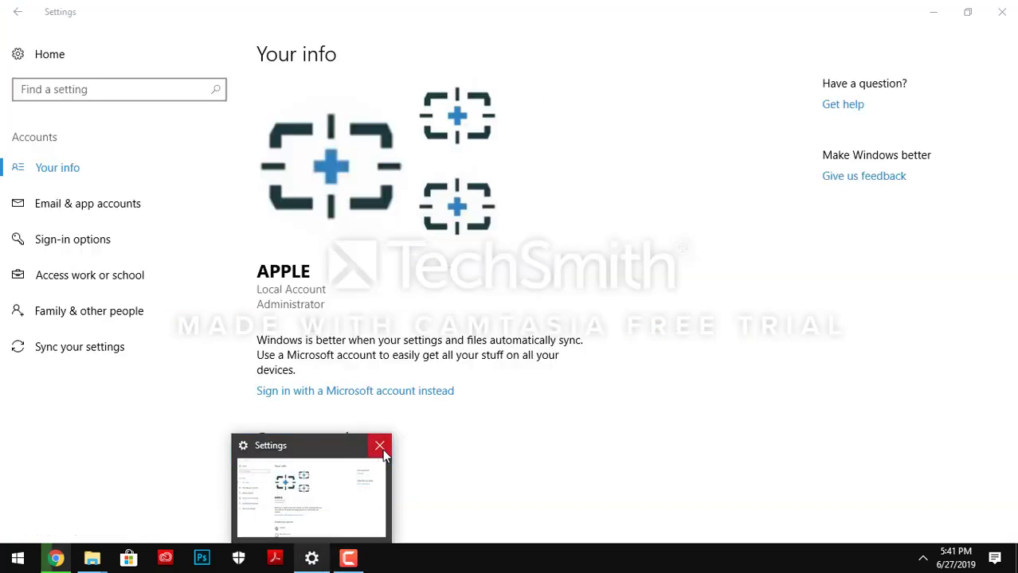
click(381, 447)
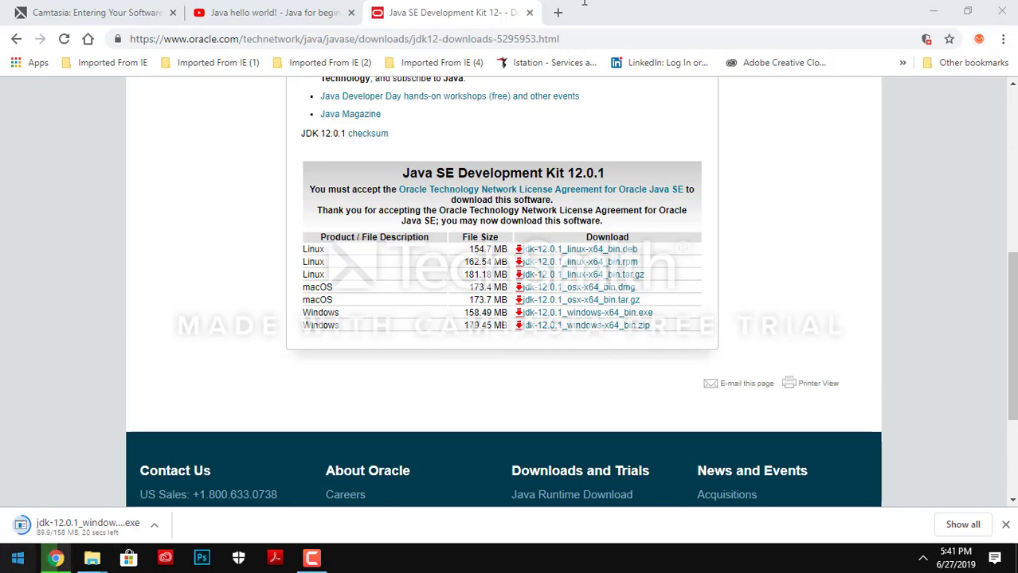
key(super)
click(725, 133)
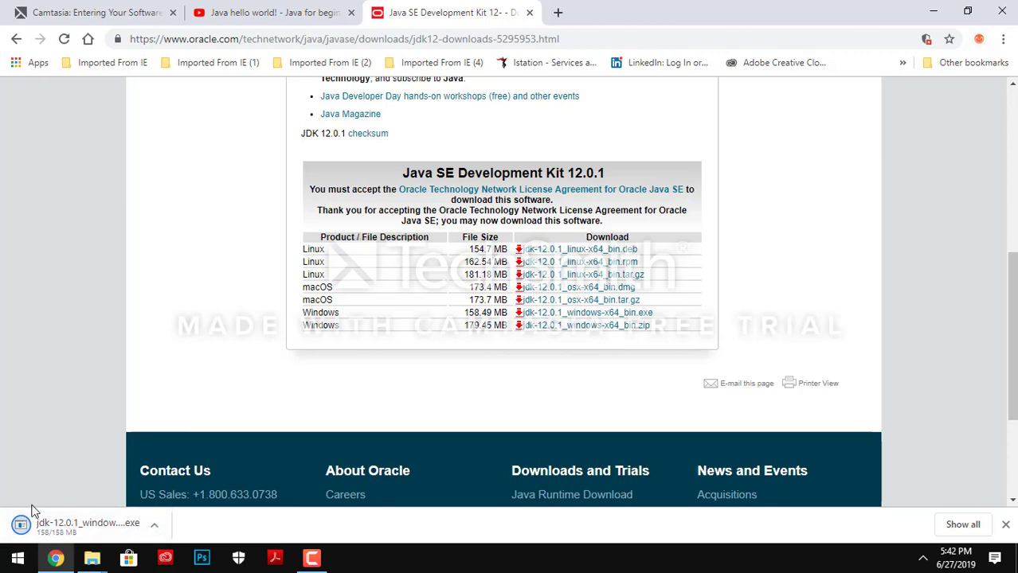
scroll(32, 505, down, 1)
scroll(32, 505, up, 1)
scroll(32, 505, up, 5)
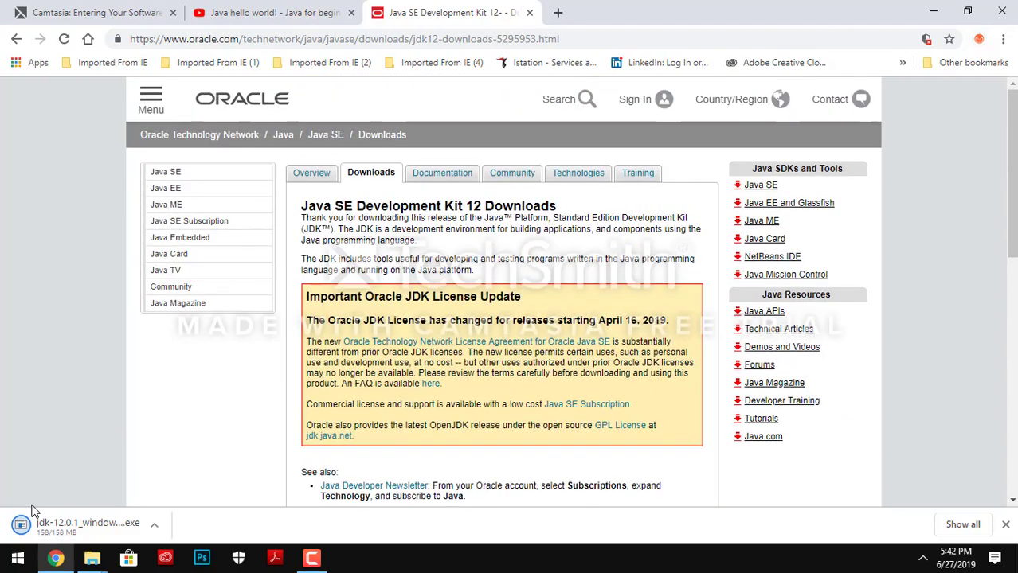
scroll(32, 510, down, 1)
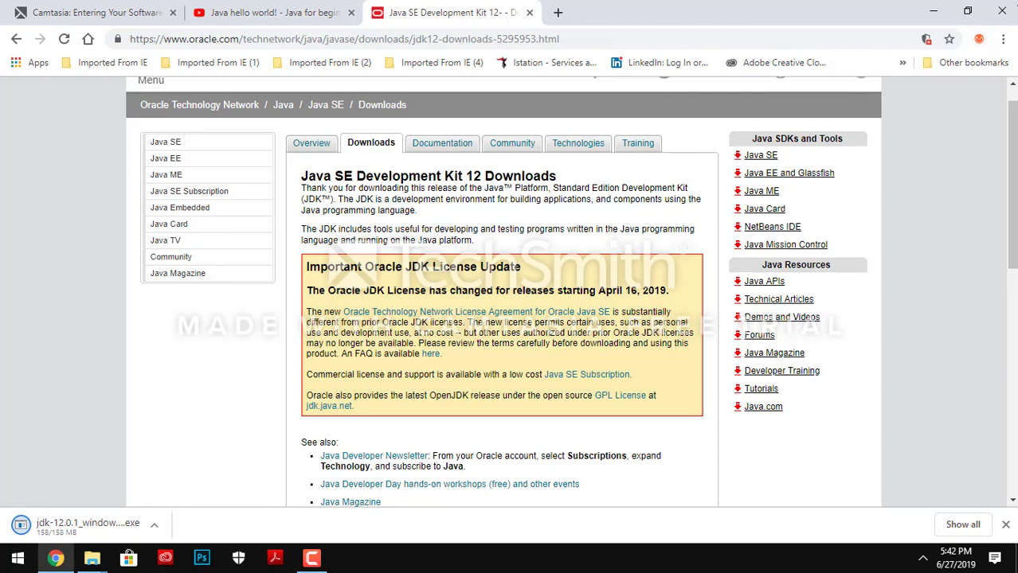
scroll(510, 291, down, 3)
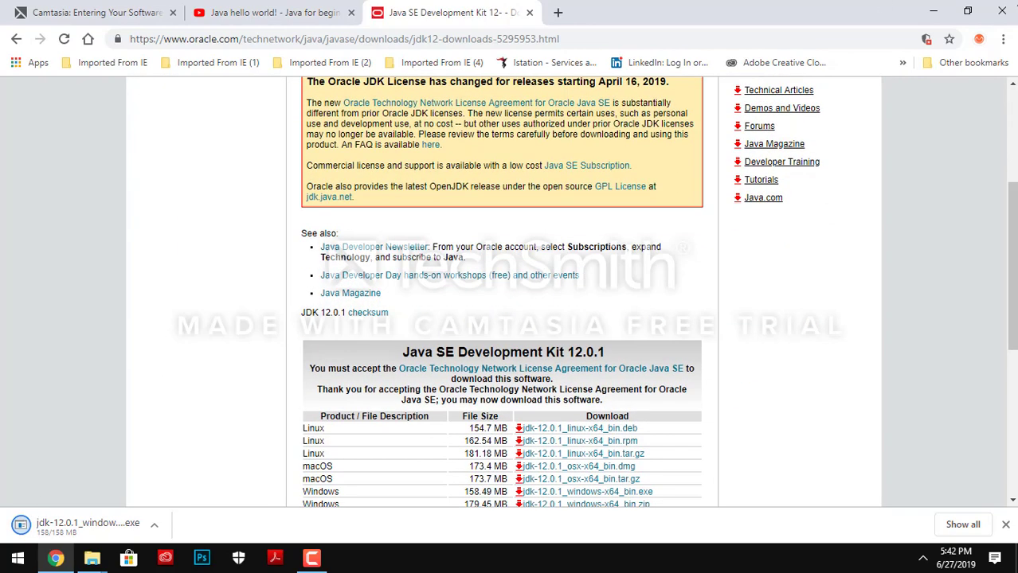
scroll(671, 130, down, 3)
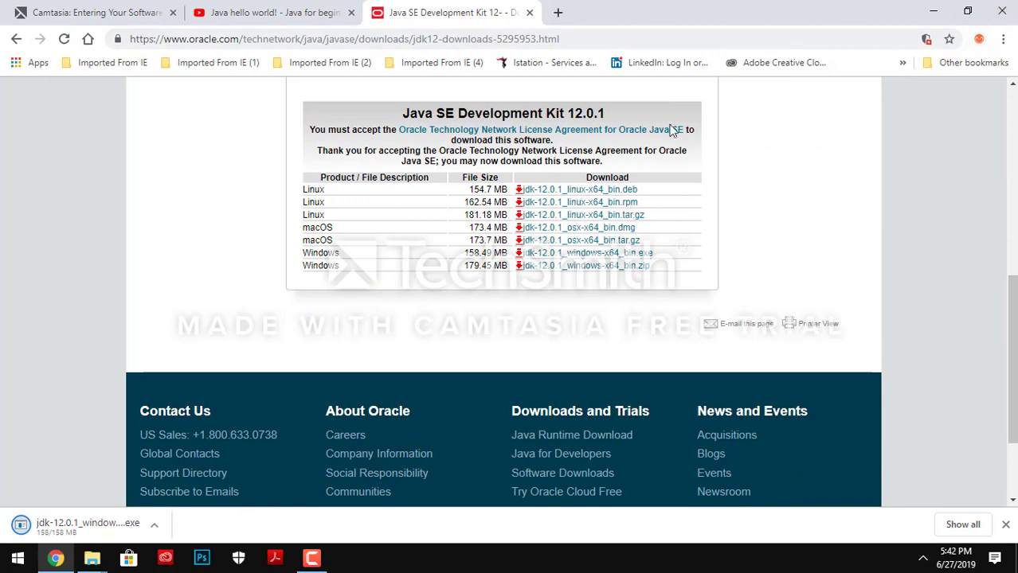
scroll(613, 250, down, 1)
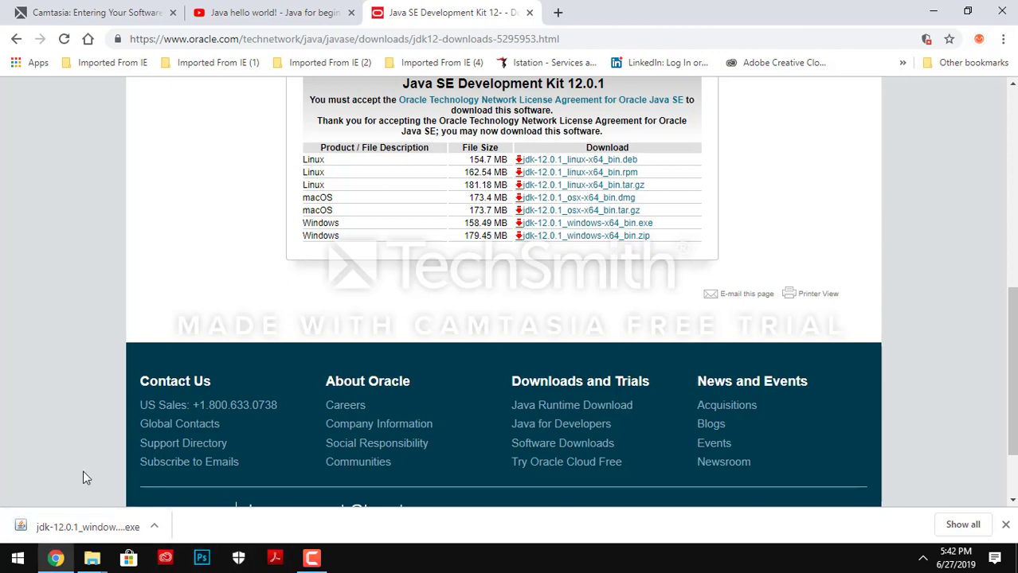
- Clear the open windows off the desktop and place the downloaded JDK 12.0.1 installer there from the browser
click(84, 516)
mouse_move(84, 526)
mouse_down()
mouse_move(247, 519)
mouse_move(93, 513)
mouse_up()
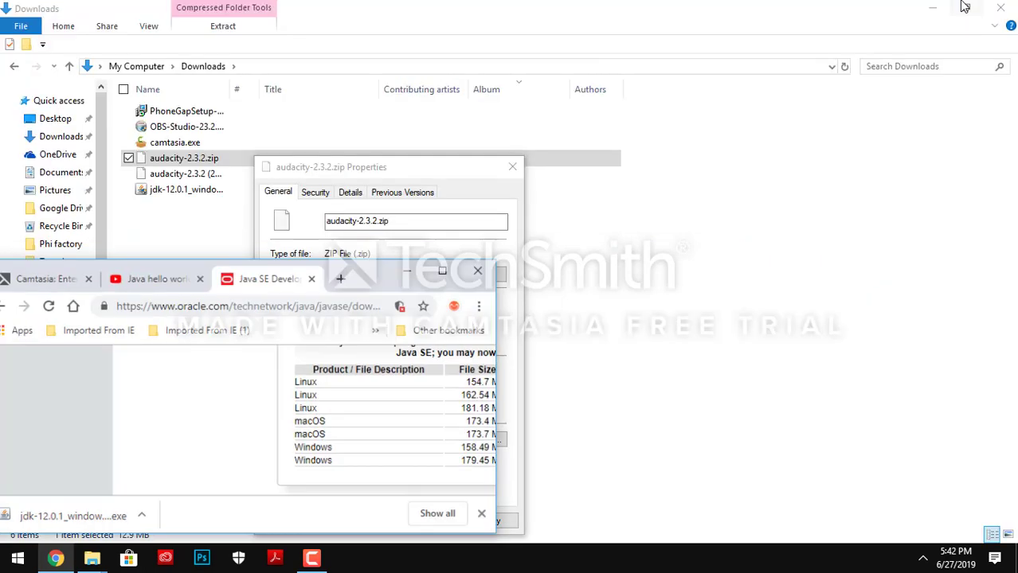
click(967, 11)
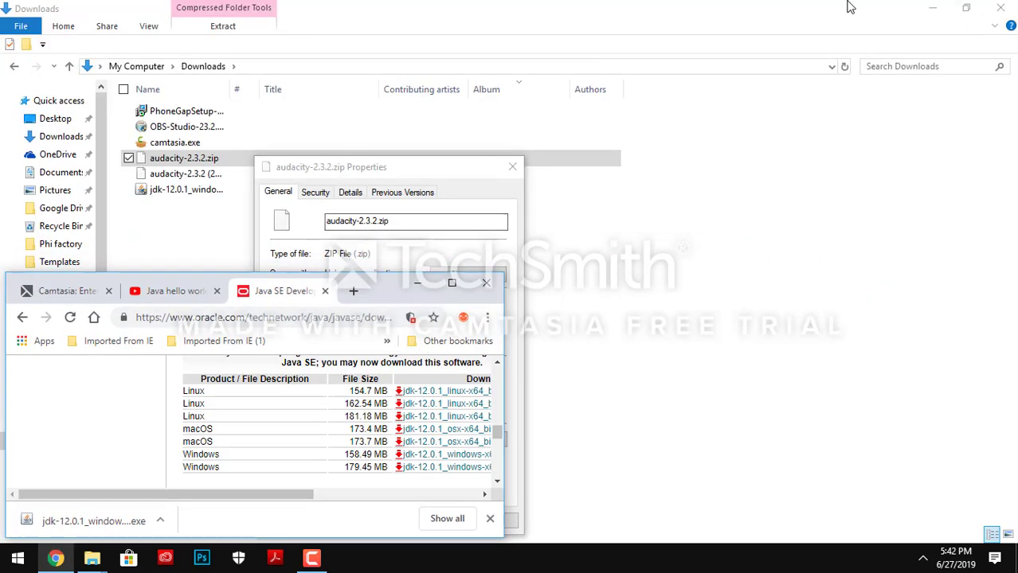
click(931, 8)
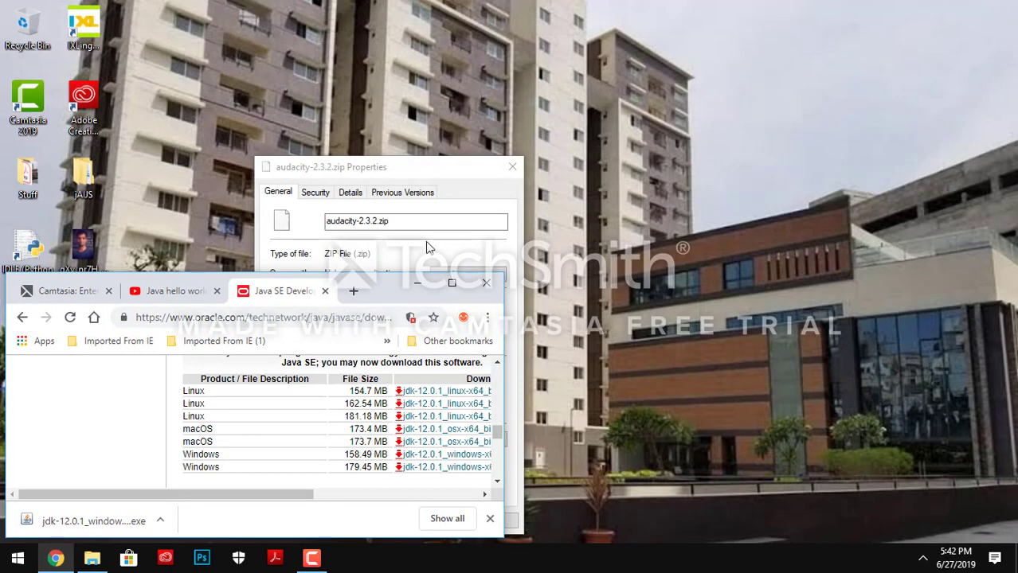
click(521, 169)
drag(131, 522, 520, 71)
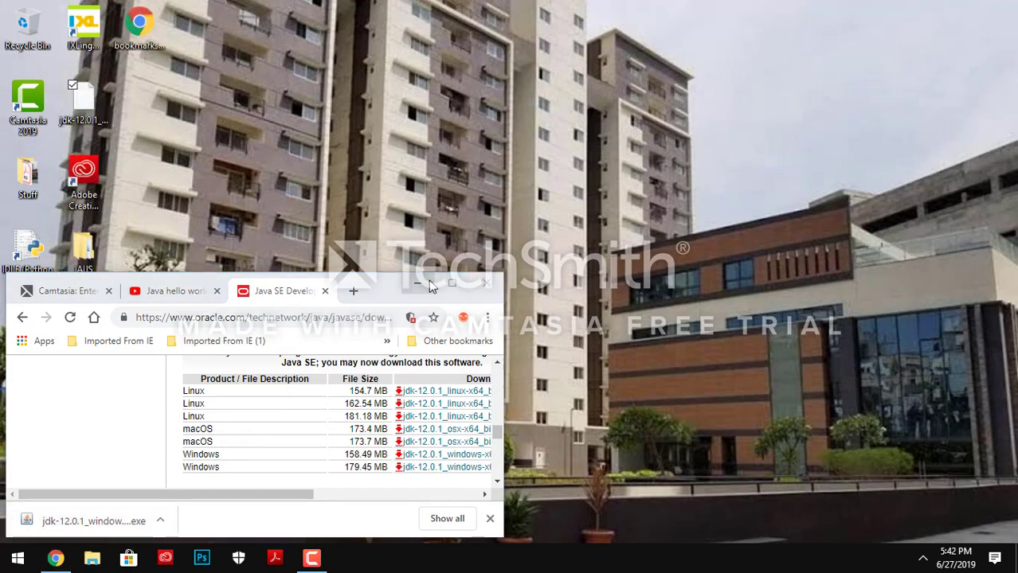
click(427, 284)
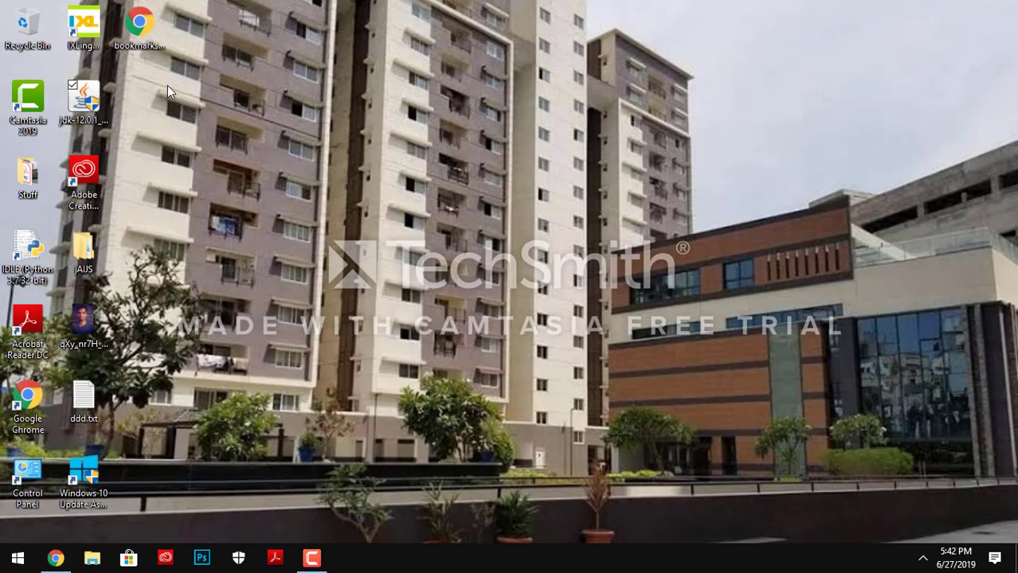
- Run the JDK 12.0.1 installer from the desktop and allow it to make changes to the device
click(96, 96)
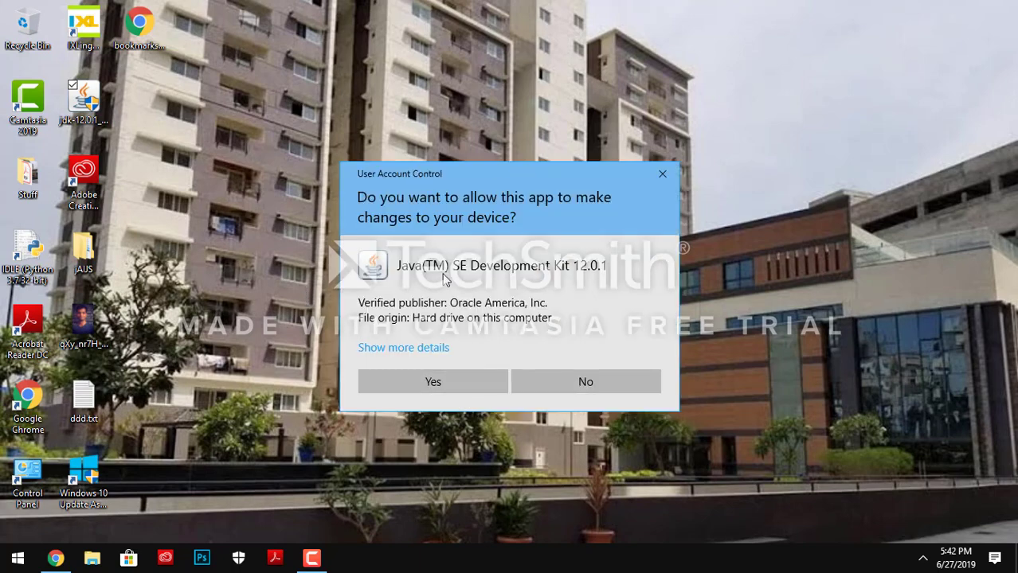
click(408, 379)
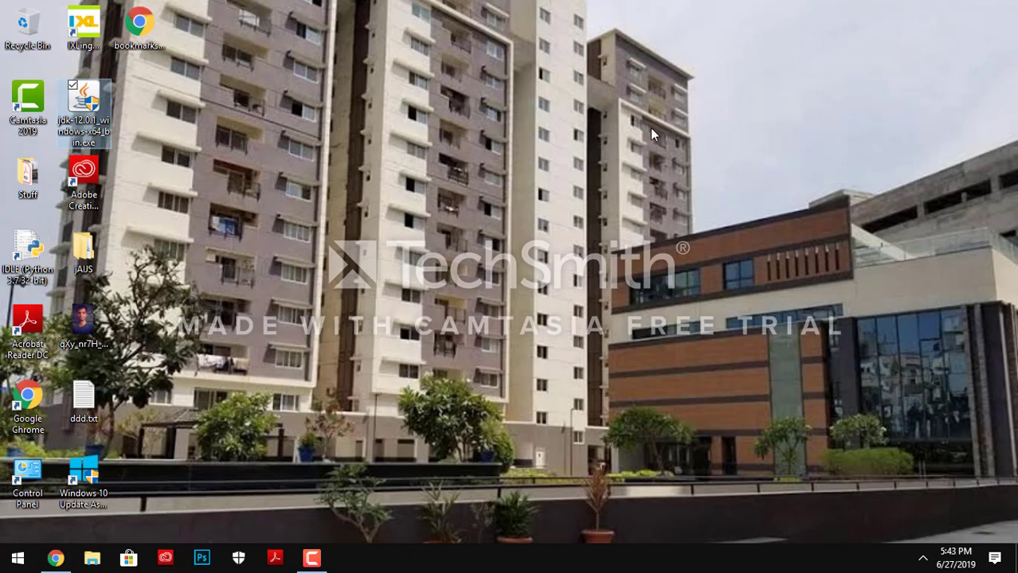
click(857, 108)
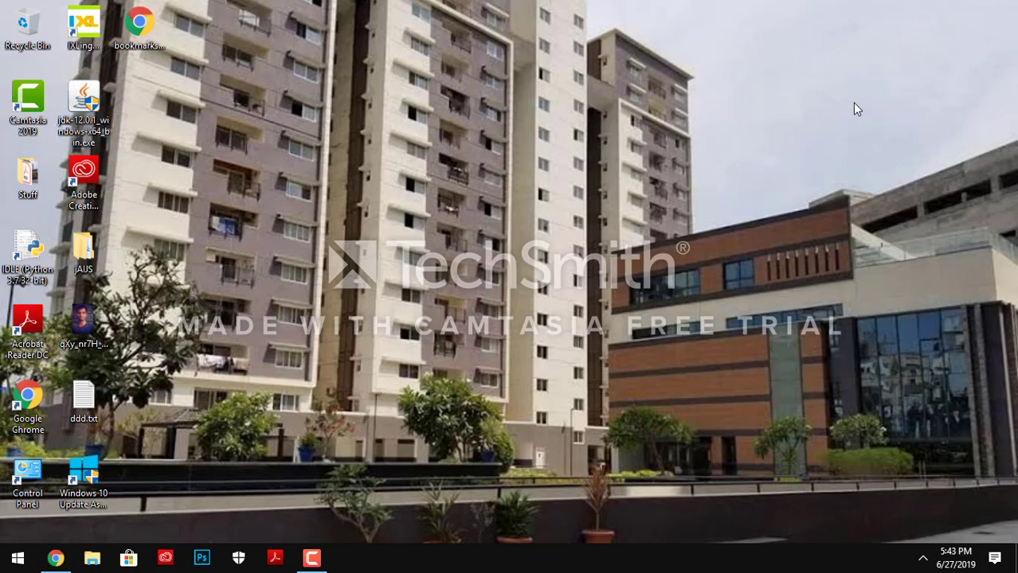
- Bring back the browser window with the JDK downloads page and maximize it
click(55, 558)
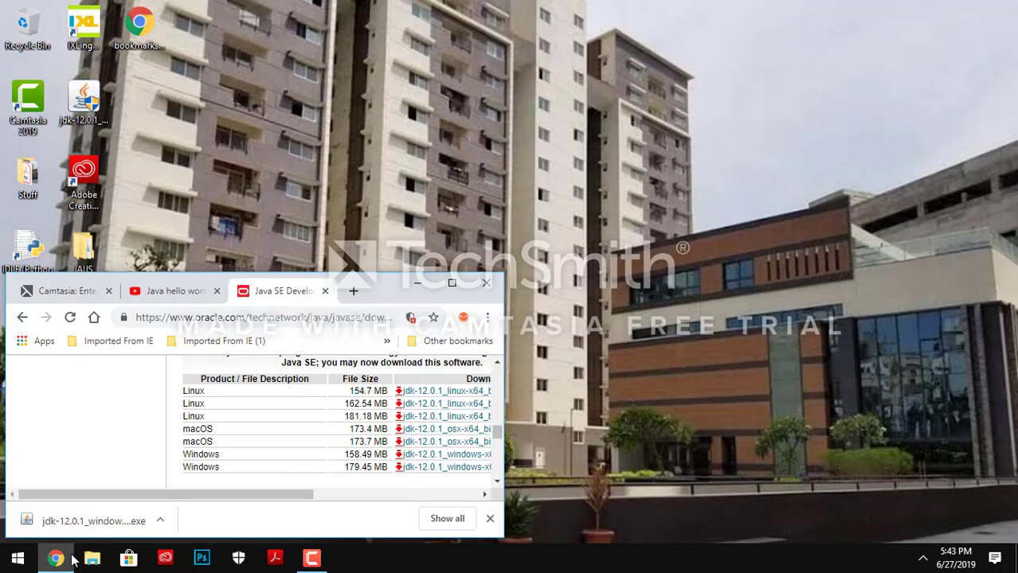
click(451, 285)
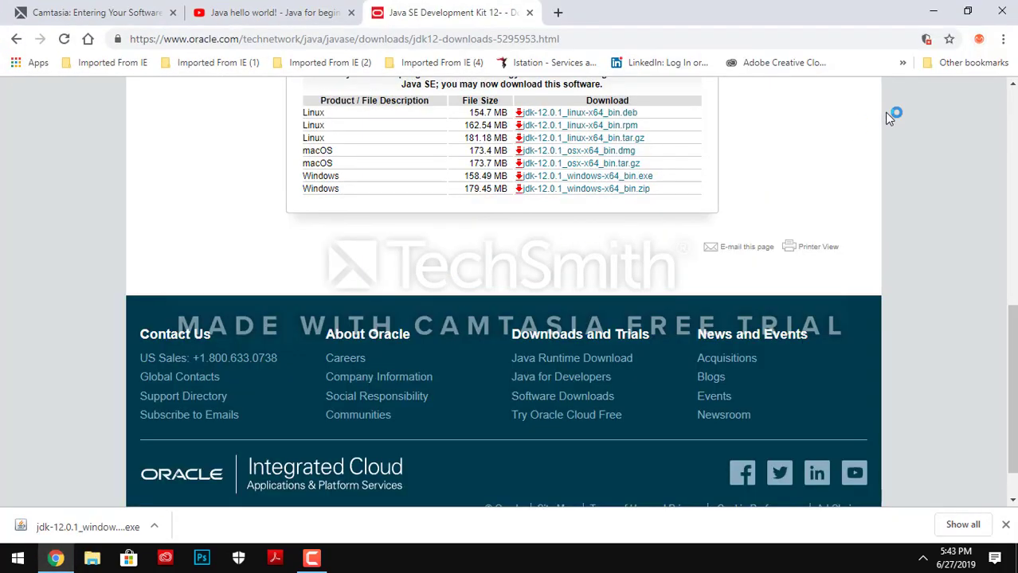
scroll(889, 118, down, 1)
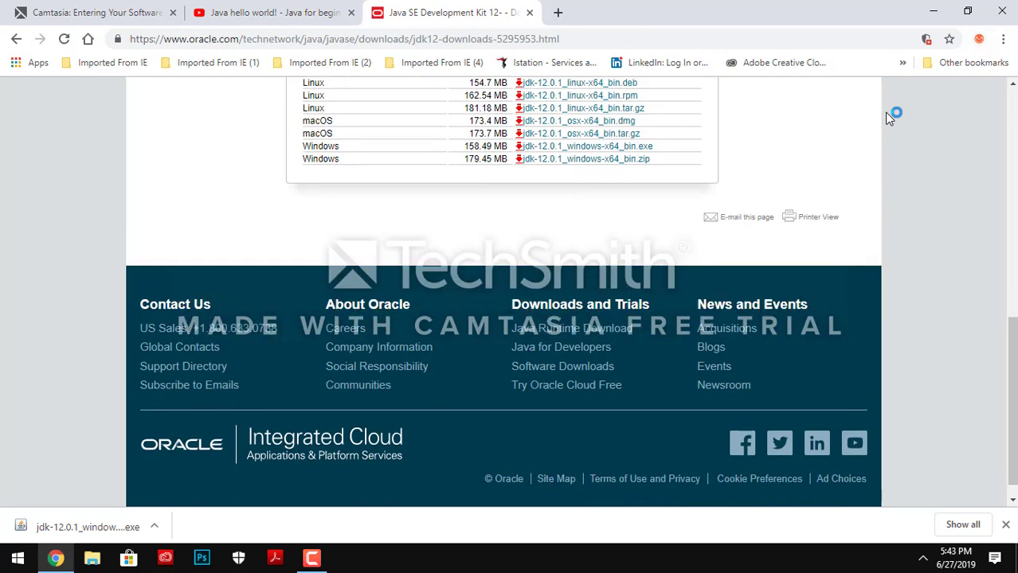
scroll(890, 118, down, 1)
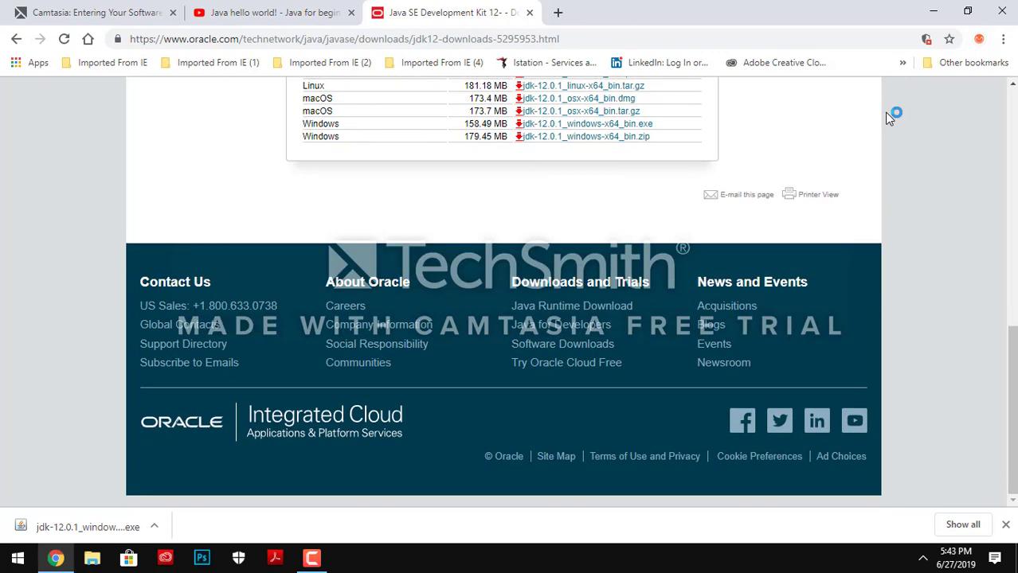
- Minimize the browser and decline reinstalling Java SE Development Kit 12.0.1 (64-bit)
click(937, 11)
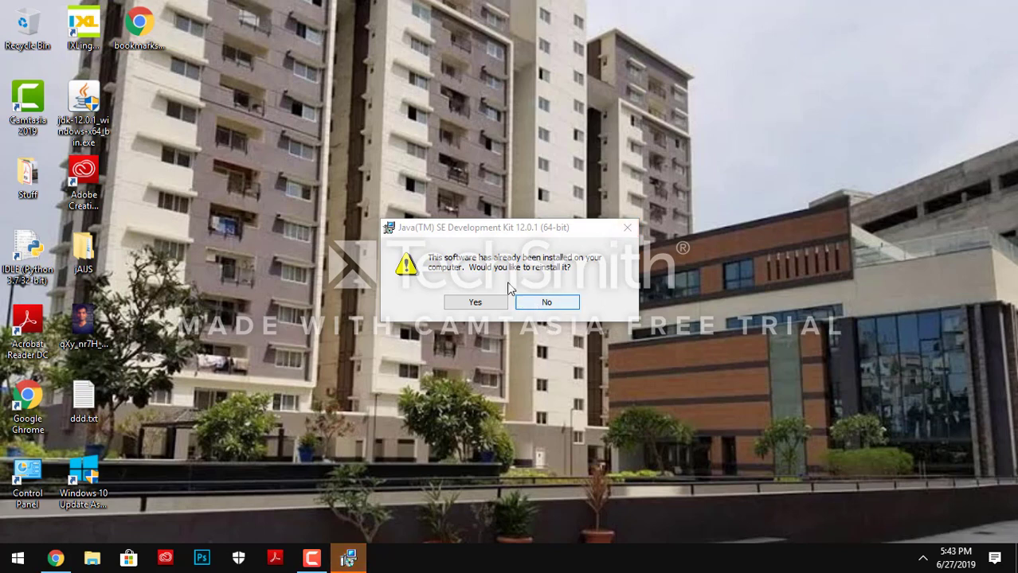
click(479, 226)
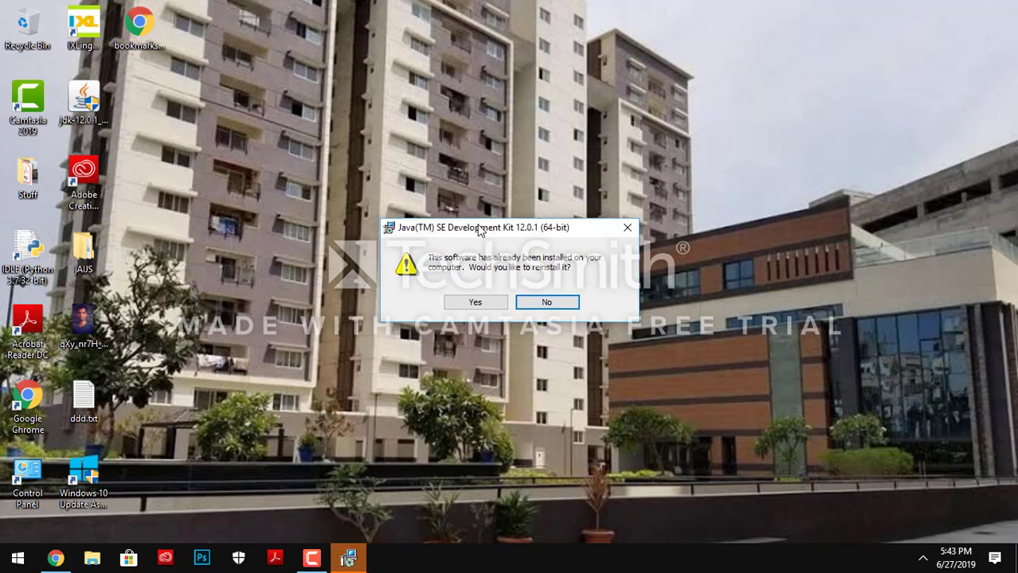
click(547, 304)
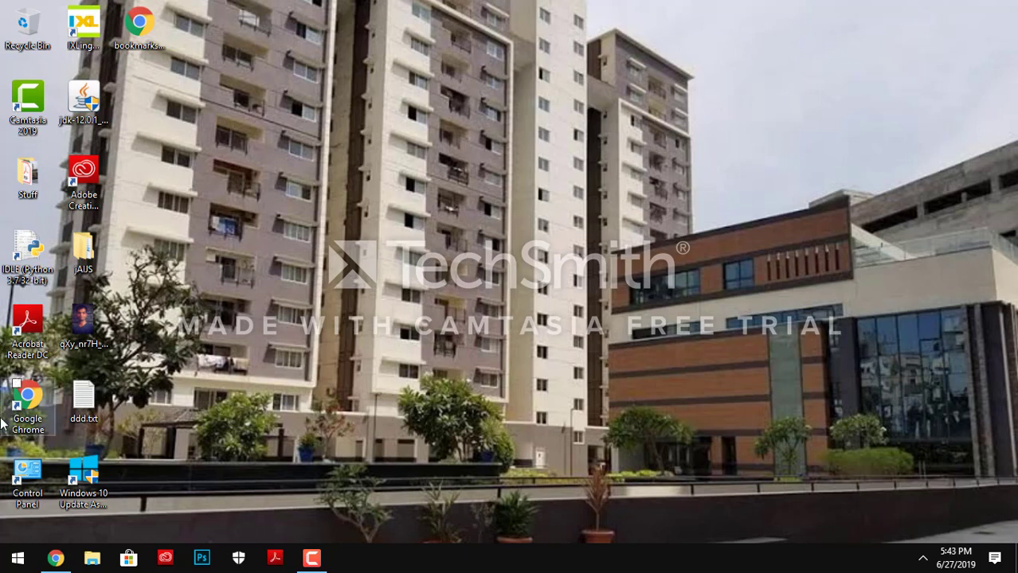
- Open the Environment Variables dialog through the advanced system settings in the Control Panel
double_click(44, 476)
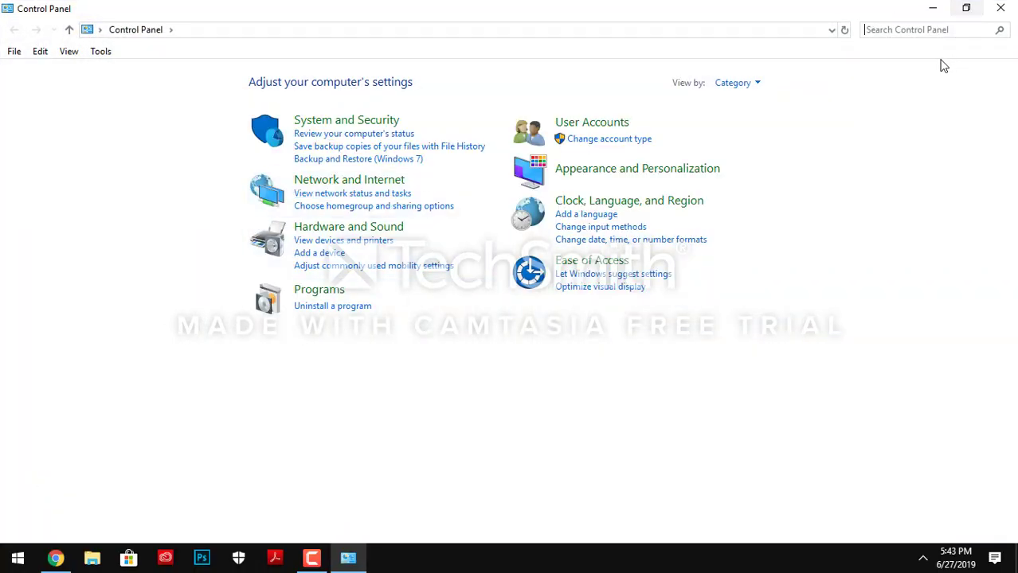
click(302, 125)
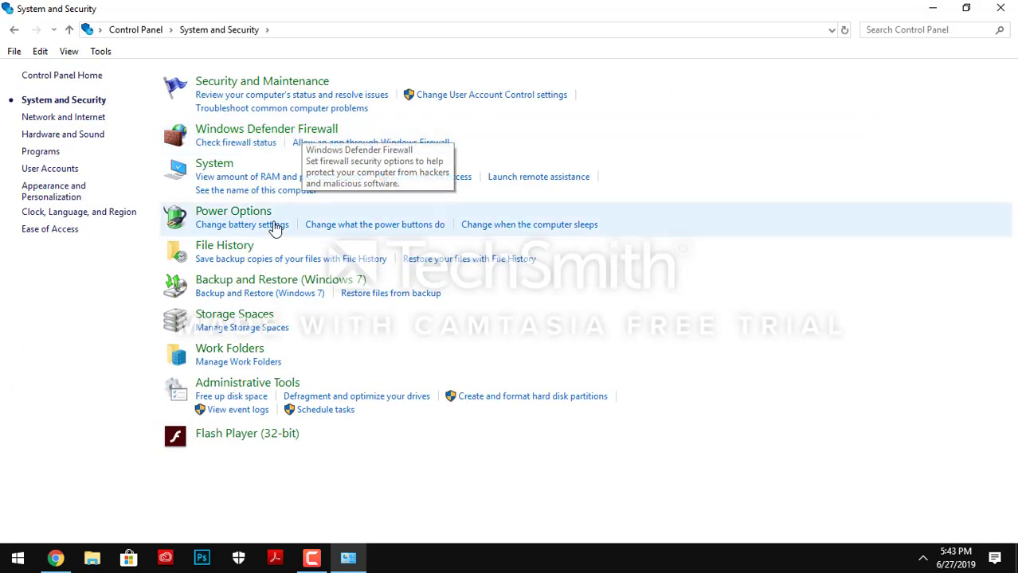
click(223, 168)
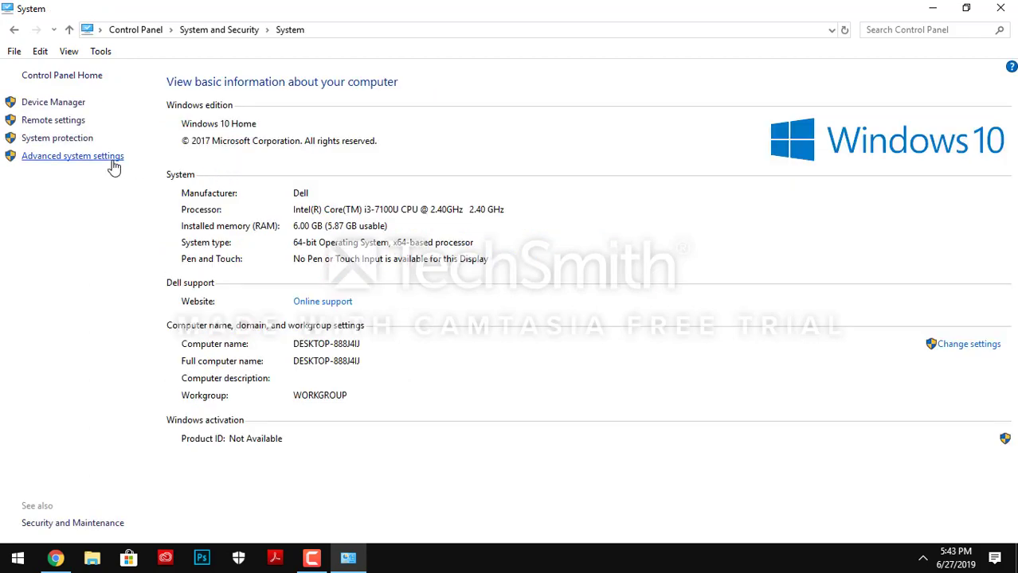
click(114, 163)
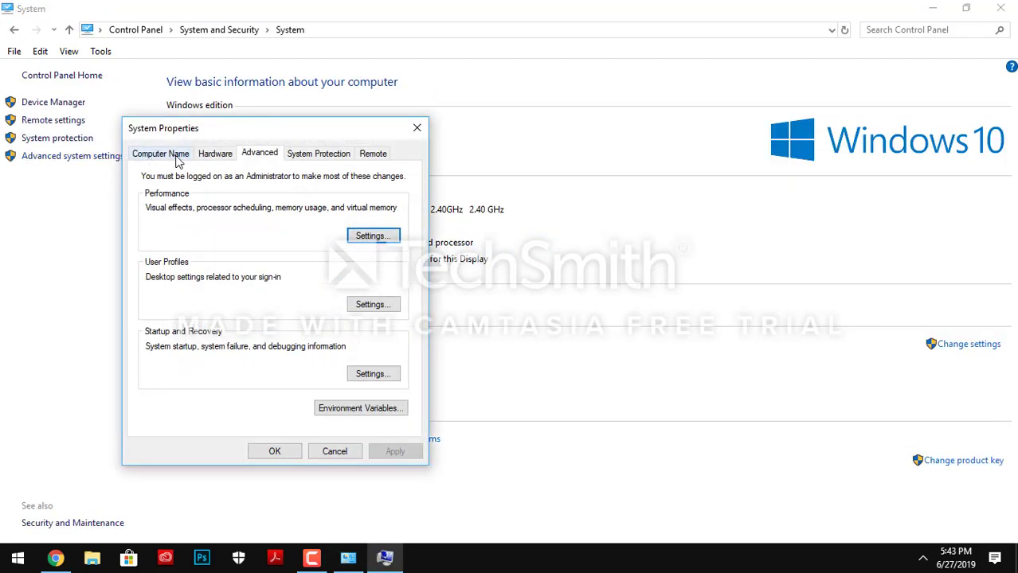
click(331, 409)
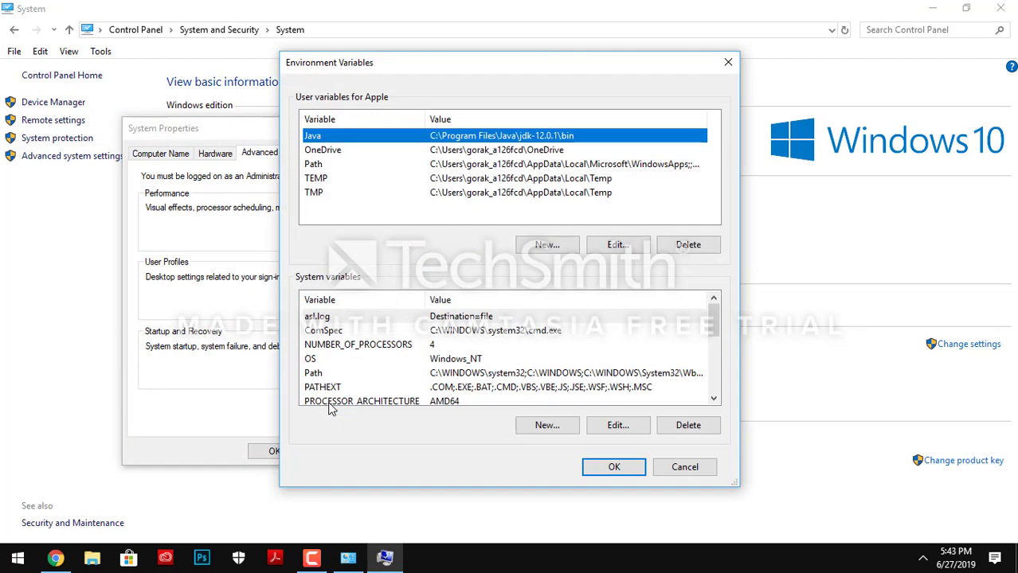
- Open the system variable Path for editing and examine its entries, ending on the JDK 12.0.1 bin folder entry
click(524, 374)
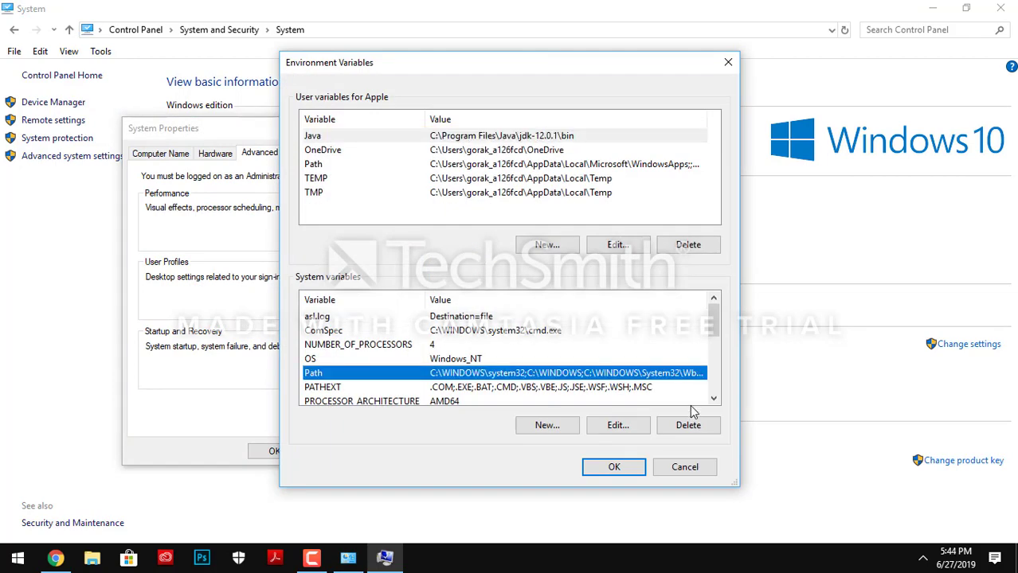
click(619, 426)
key(Down)
key(Down)
key(Down)
key(Down)
key(Down)
key(Down)
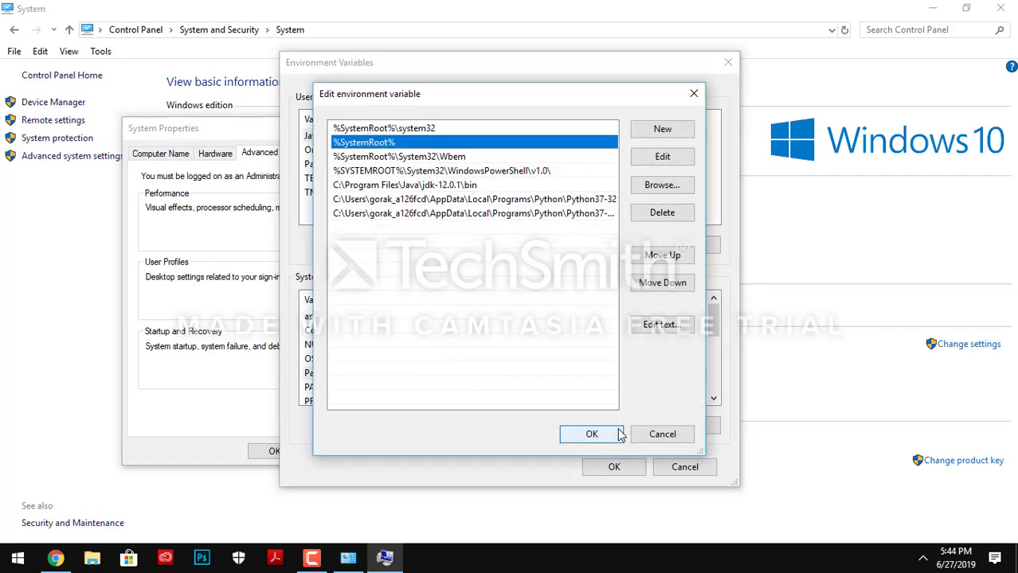
key(Up)
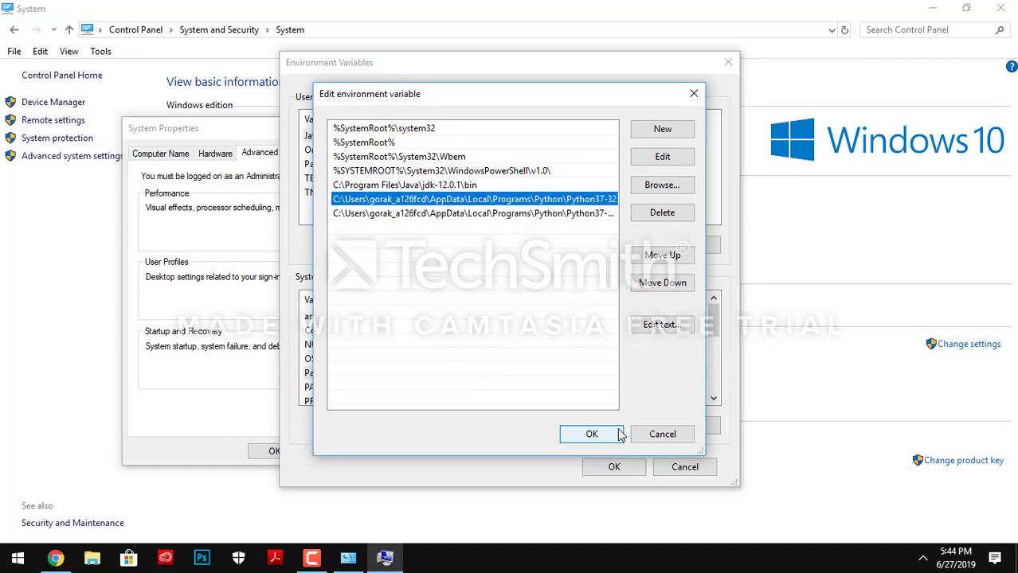
key(Down)
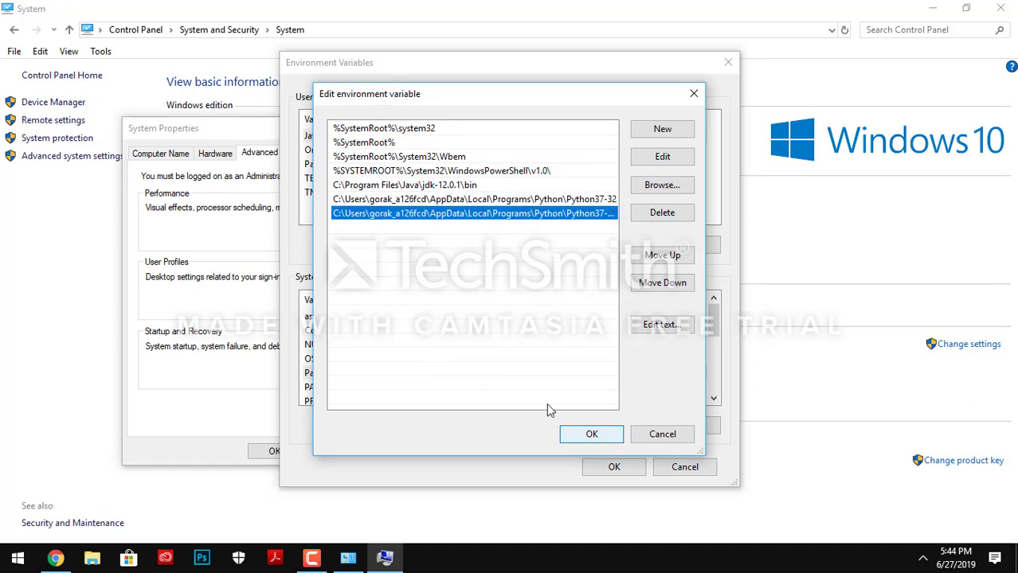
click(530, 263)
click(524, 218)
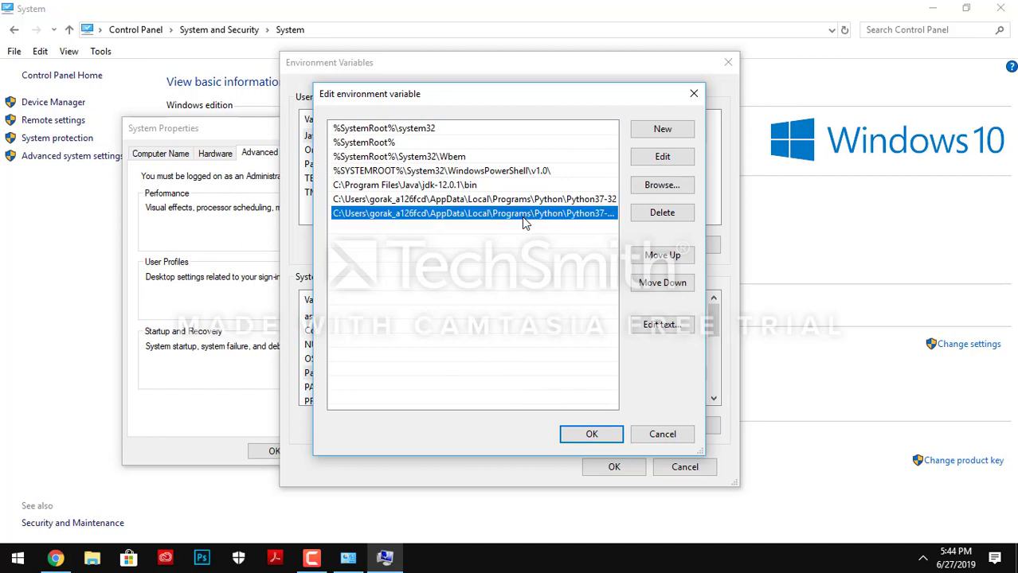
click(523, 200)
click(509, 188)
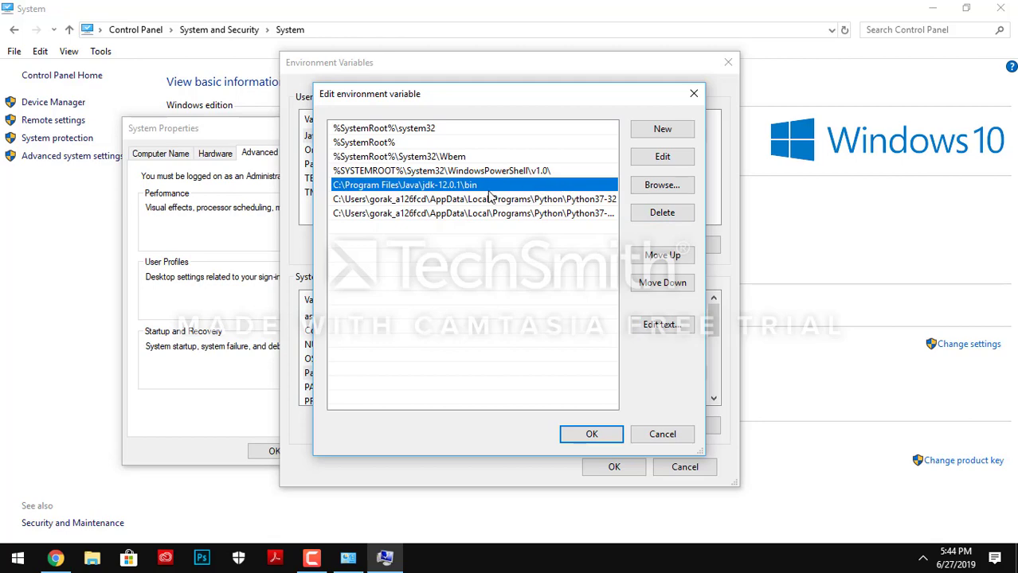
- Browse in File Explorer to C:\Program Files\Java\jdk-12.0.1\bin and look through its files
click(91, 557)
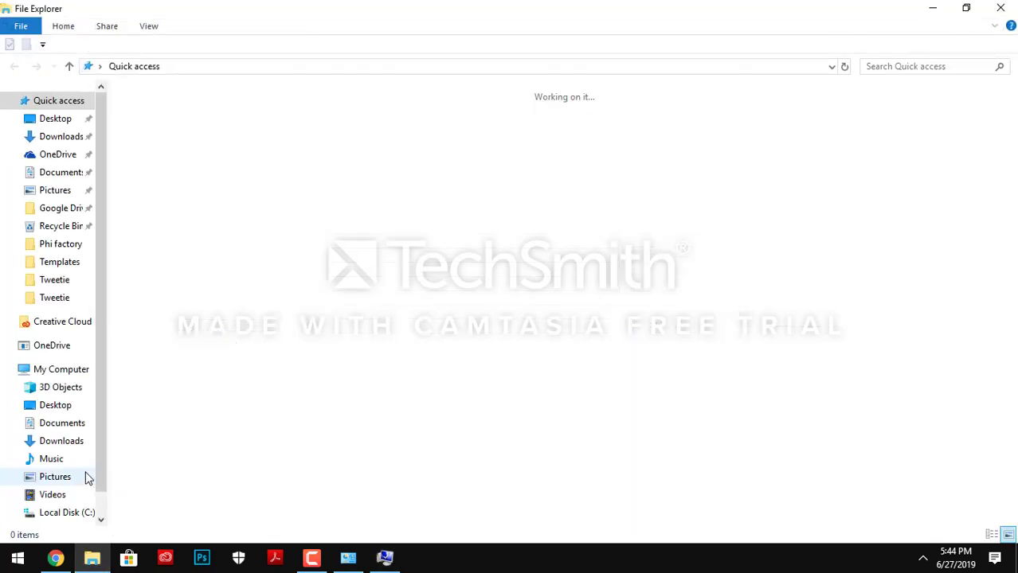
click(67, 516)
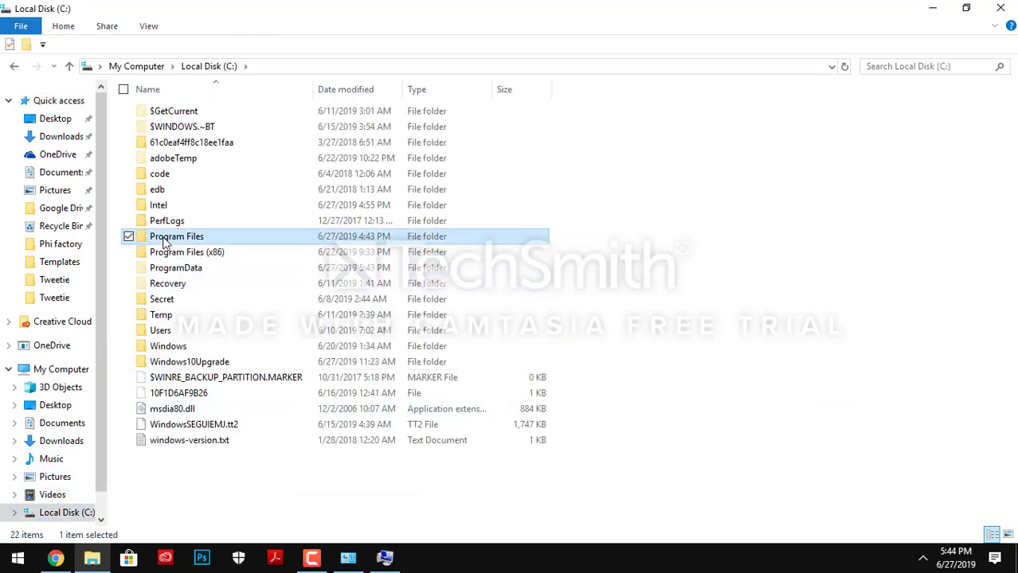
double_click(175, 236)
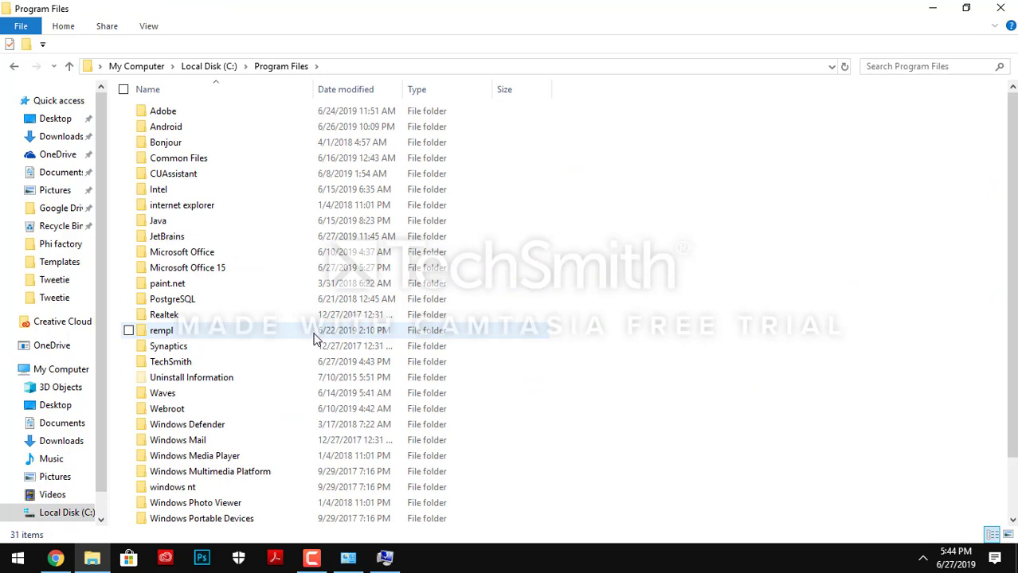
double_click(293, 222)
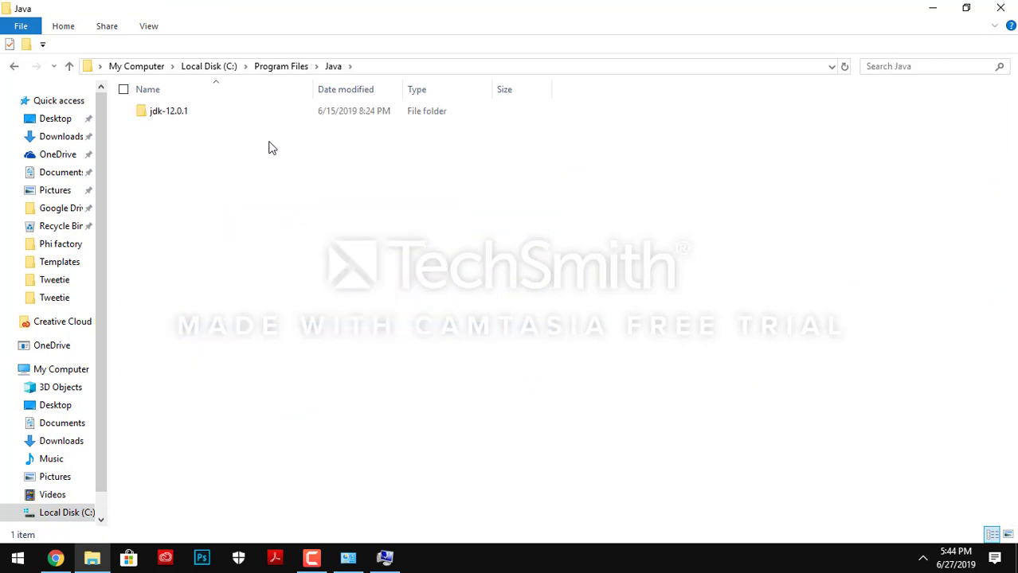
drag(269, 148, 243, 126)
click(243, 118)
double_click(243, 119)
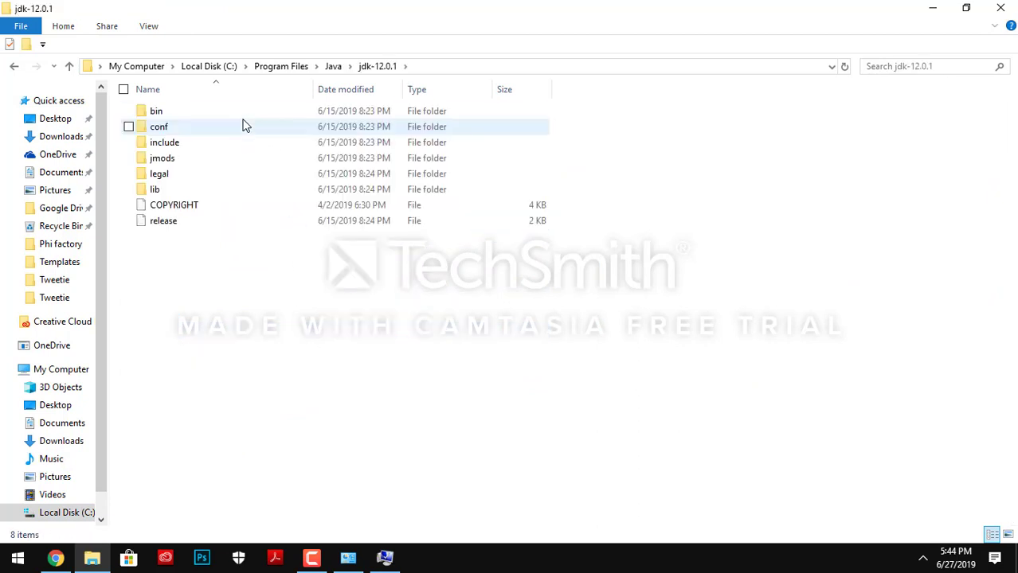
drag(236, 259, 234, 200)
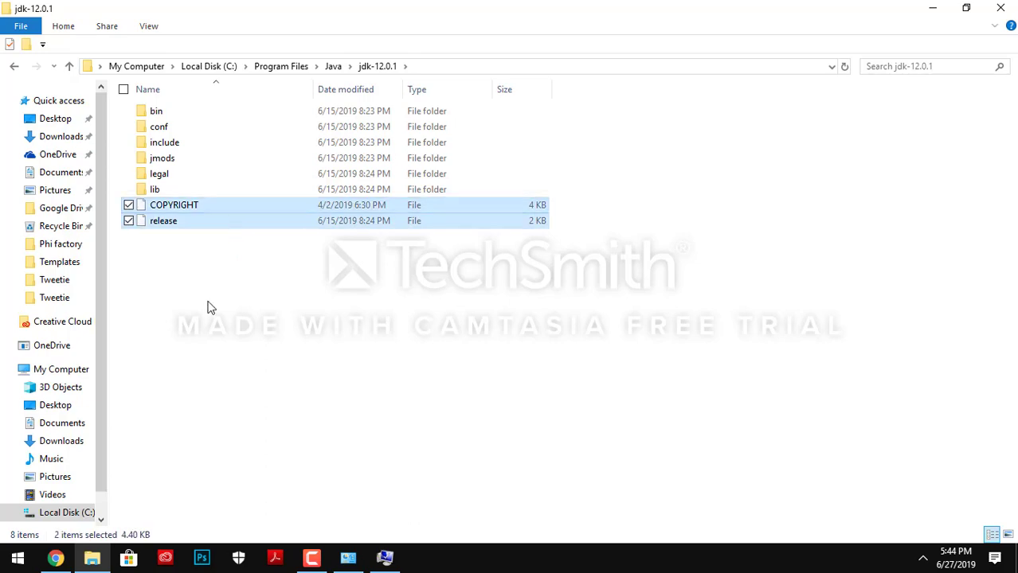
double_click(155, 117)
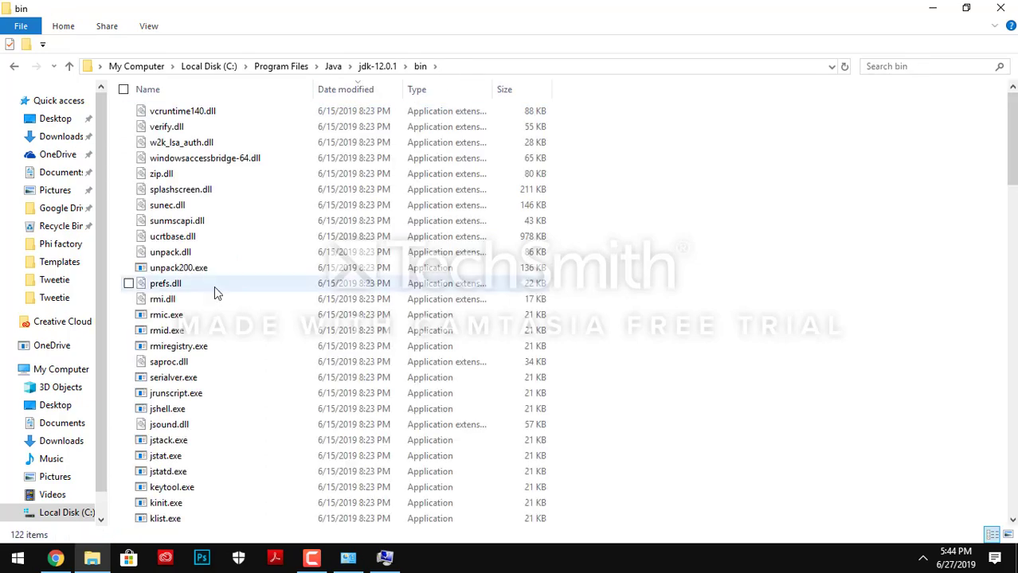
mouse_move(796, 308)
mouse_down()
mouse_move(571, 484)
mouse_move(121, 529)
mouse_move(425, 528)
mouse_up()
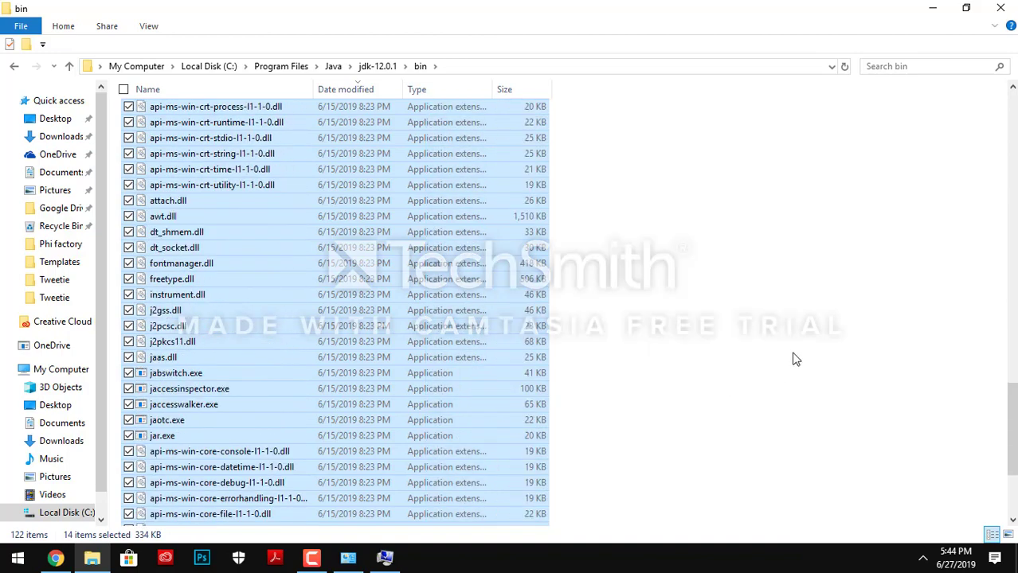
click(793, 358)
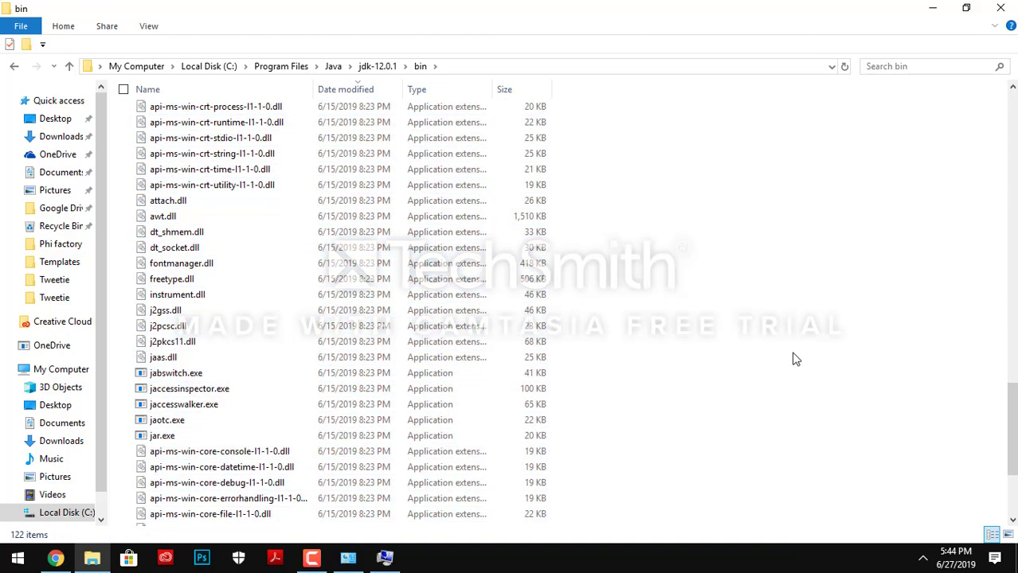
- Close the bin folder window and dismiss the Path editor, Environment Variables and System Properties dialogs without changes
click(1010, 6)
click(694, 94)
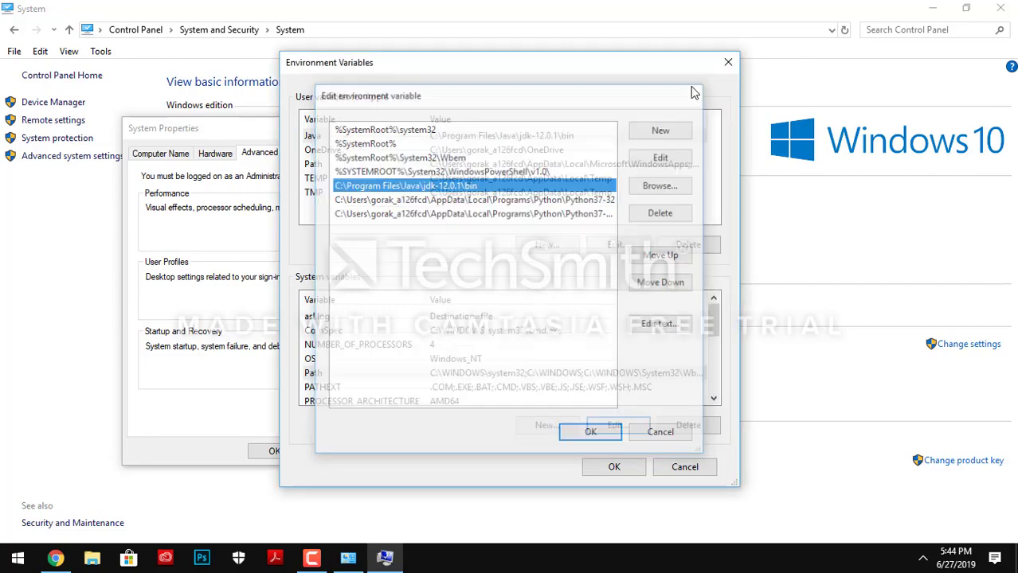
click(727, 63)
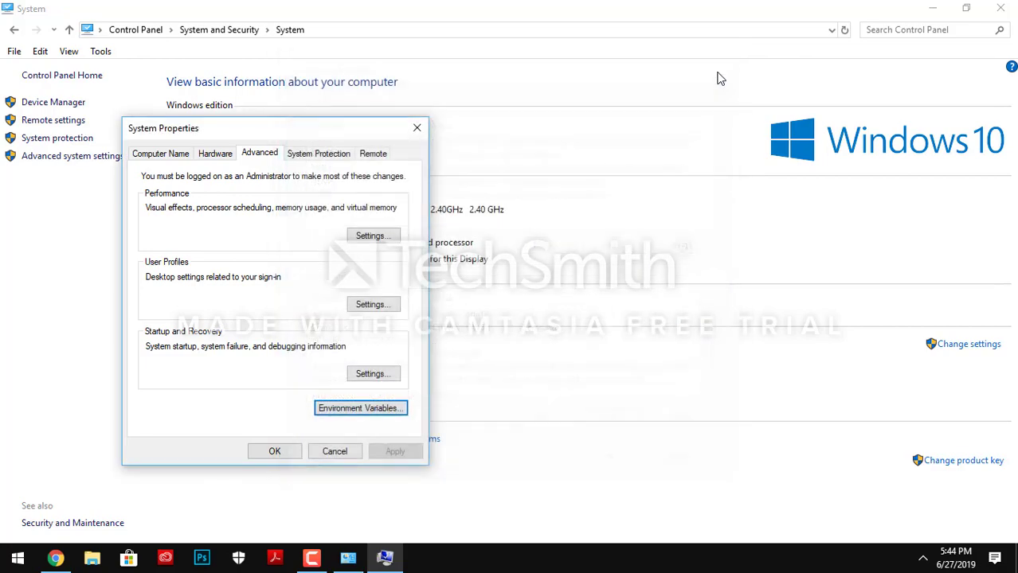
click(418, 127)
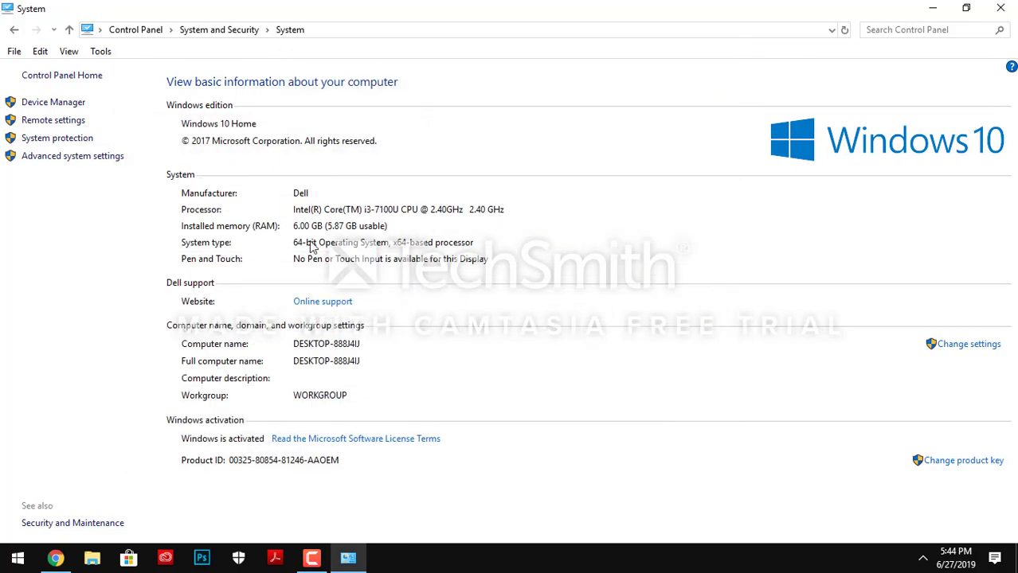
- Return to the browser and load the Eclipse downloads page, eclipse.org/downloads, in place of the JDK page
click(58, 556)
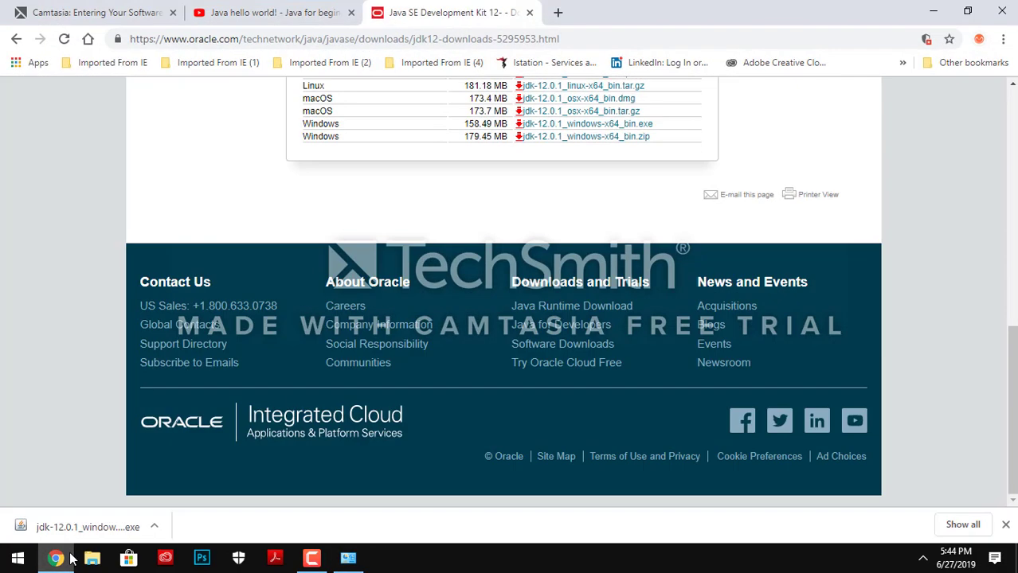
click(579, 45)
double_click(580, 45)
click(580, 45)
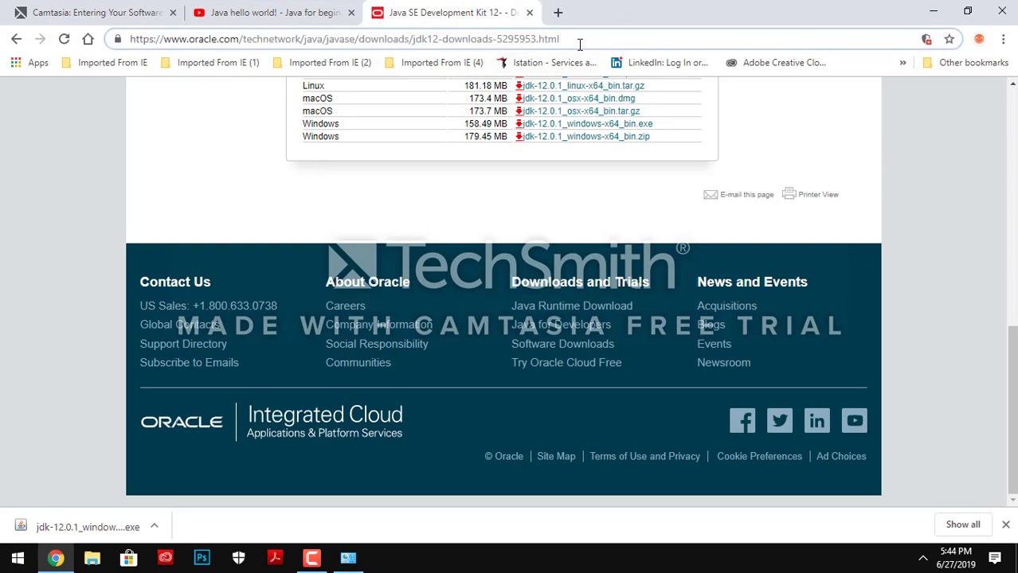
click(580, 44)
key(BackSpace)
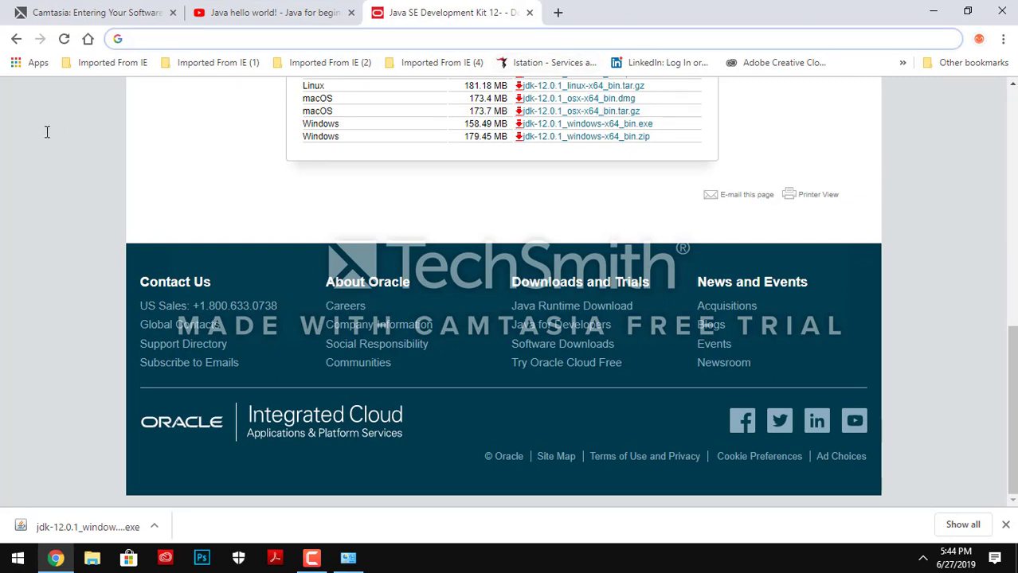
text(ecl)
key(Return)
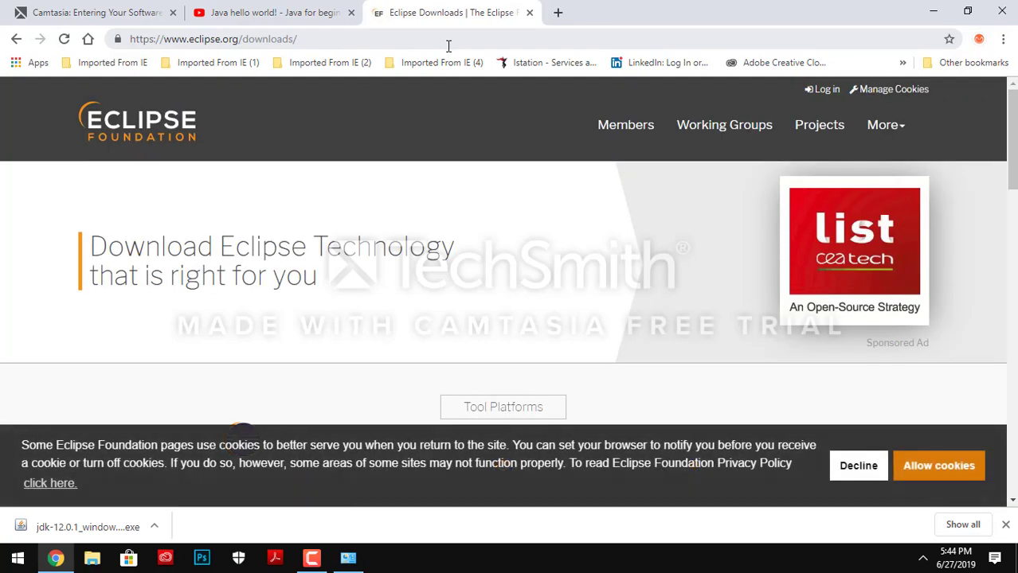
- Download the 64-bit Eclipse installer, eclipse-inst-win64.exe, from the offered mirror
drag(1010, 179, 1005, 266)
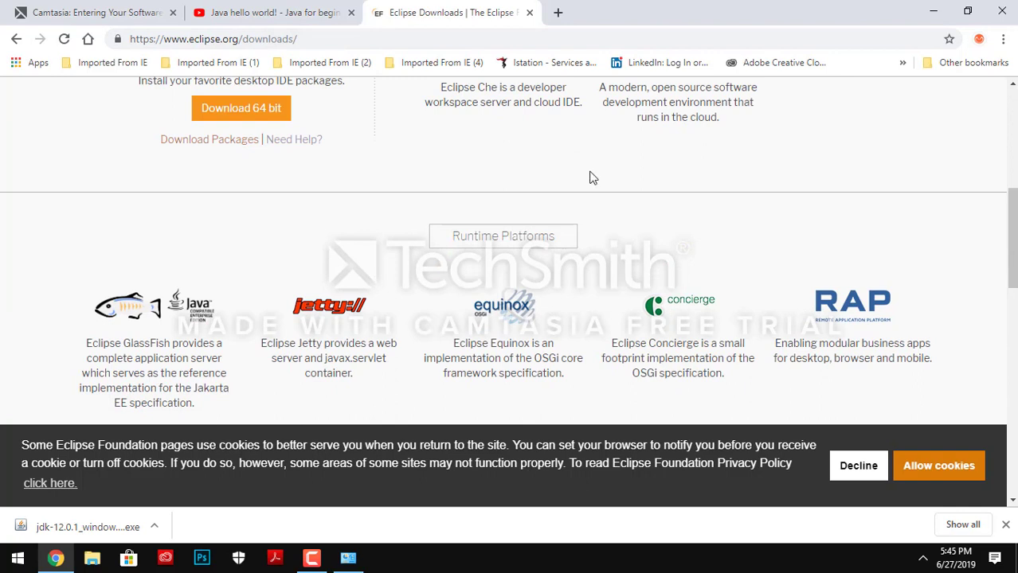
click(230, 116)
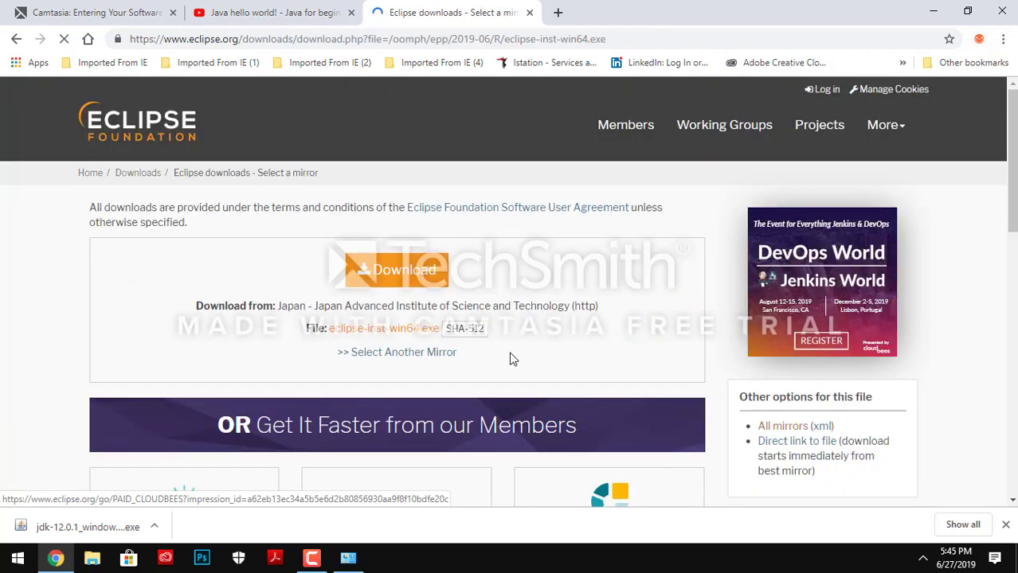
click(396, 280)
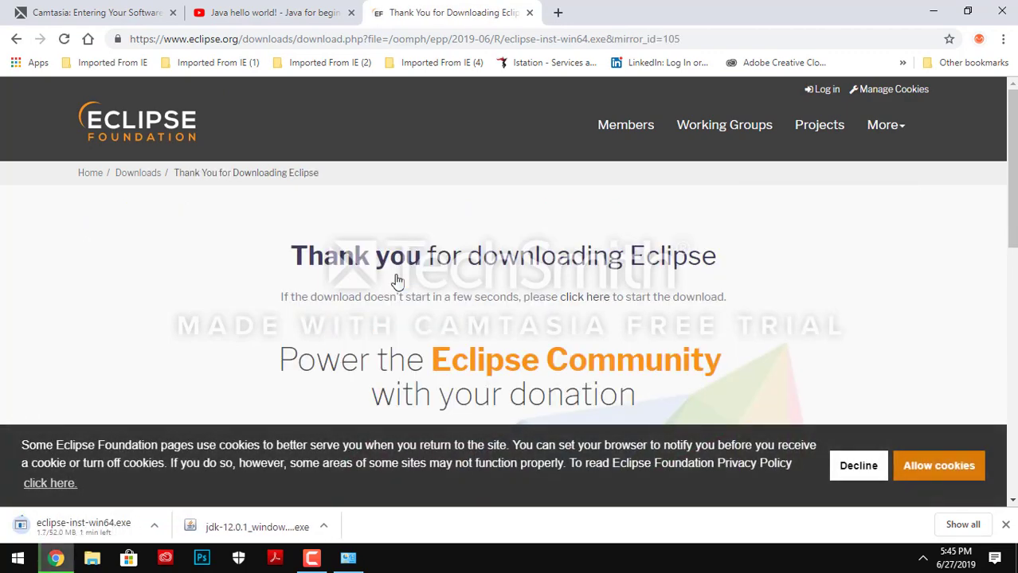
click(311, 558)
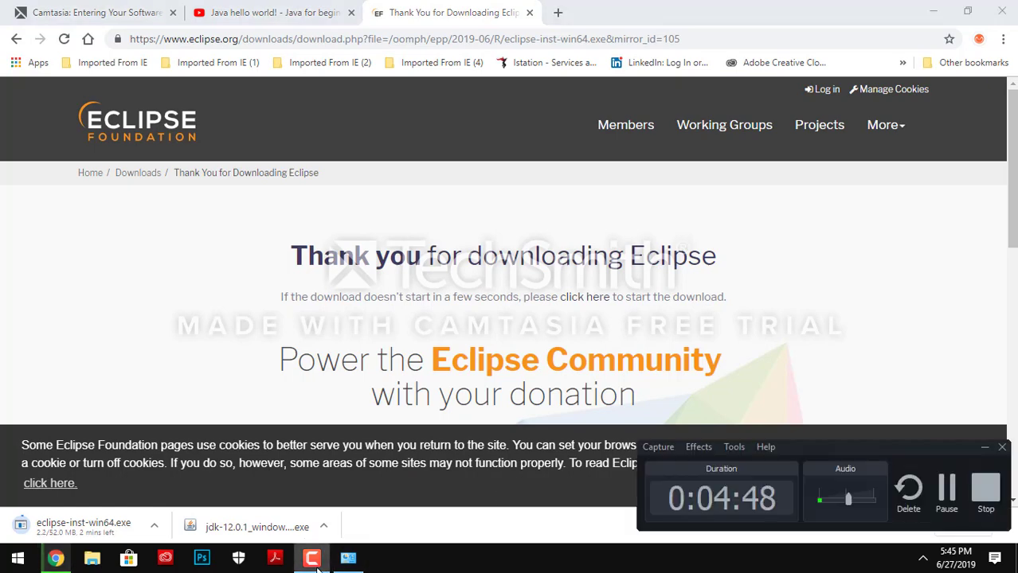
click(946, 492)
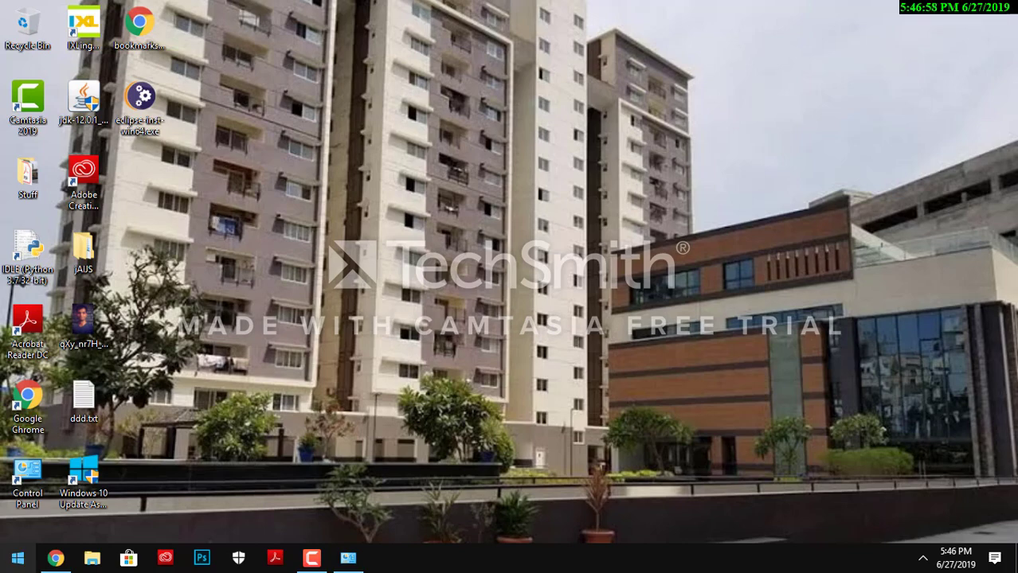
- Find the Command Prompt by searching for cmd and open it
click(17, 557)
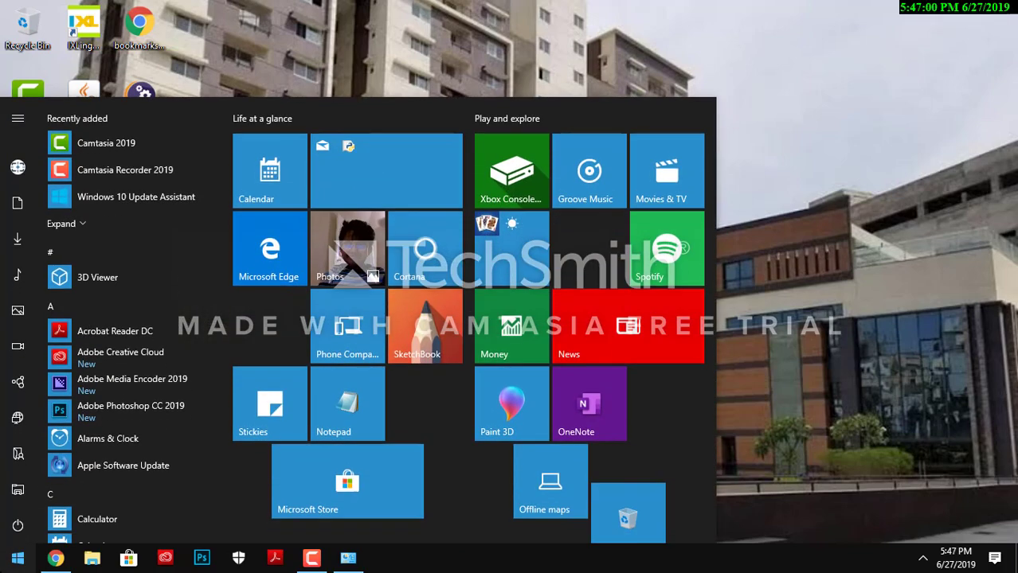
text(j)
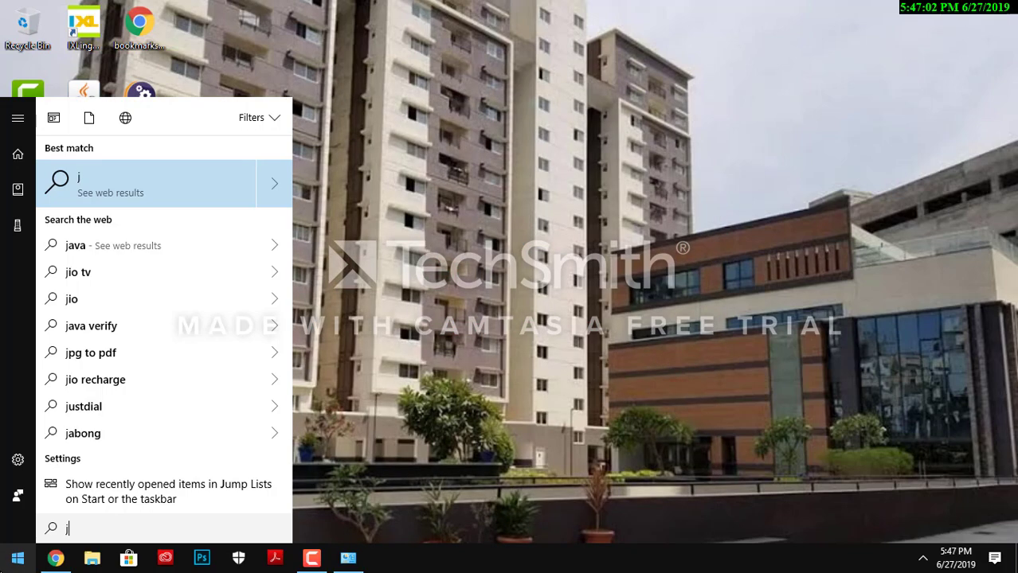
key(BackSpace)
text(cmd)
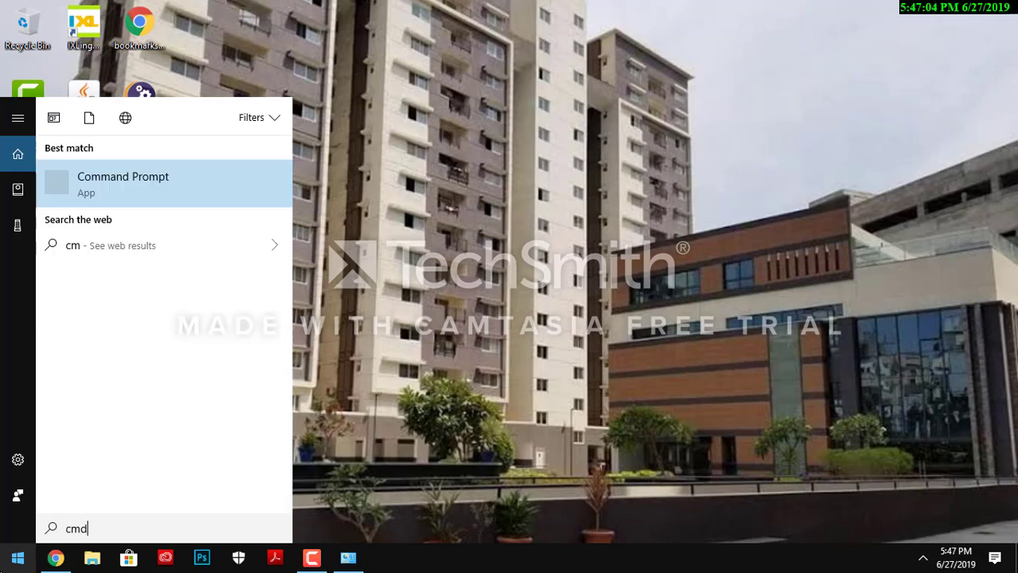
key(Return)
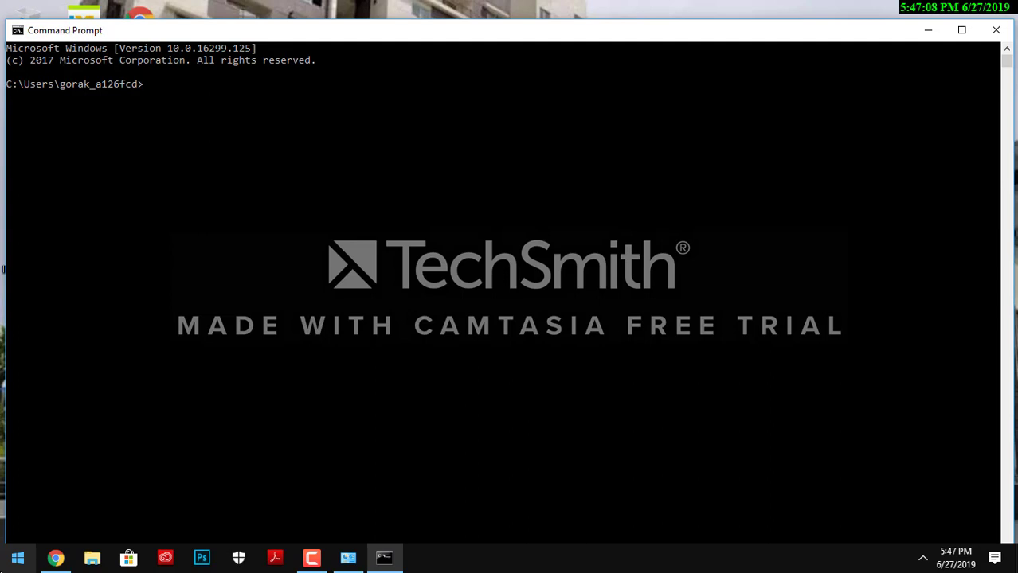
- Try to query Java with the commands "java -- vearson" and "java --"
text(java -- vearso)
key(BackSpace)
key(BackSpace)
key(BackSpace)
text(raon)
key(Return)
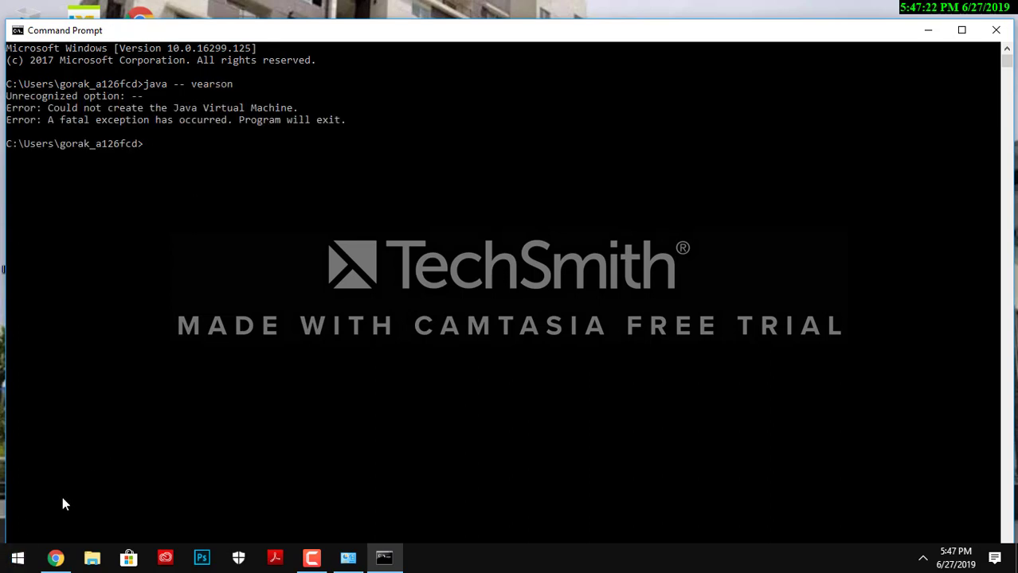
text(java --)
key(Return)
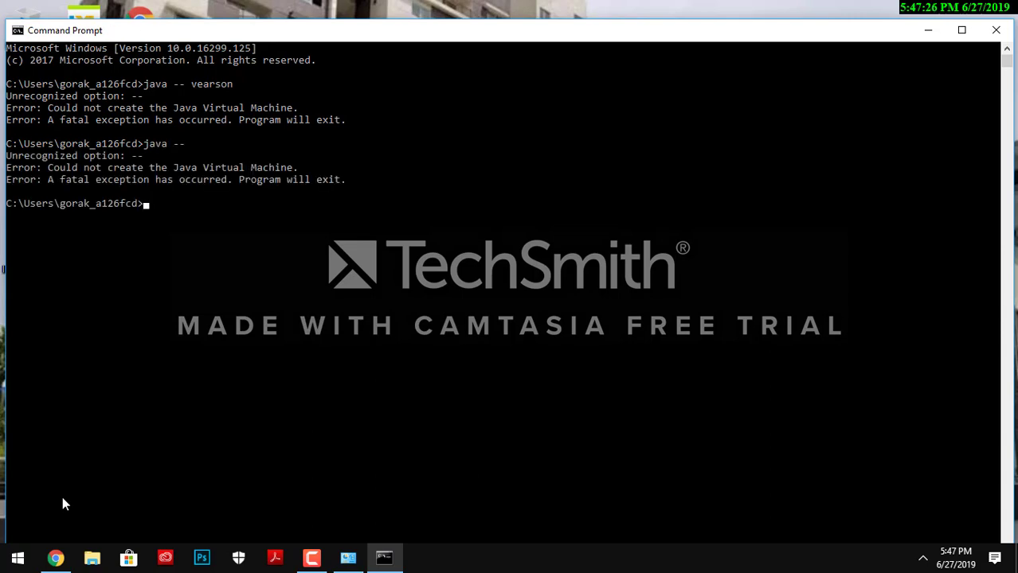
- Run java without arguments and look through its usage text for the version options
text(java)
key(Return)
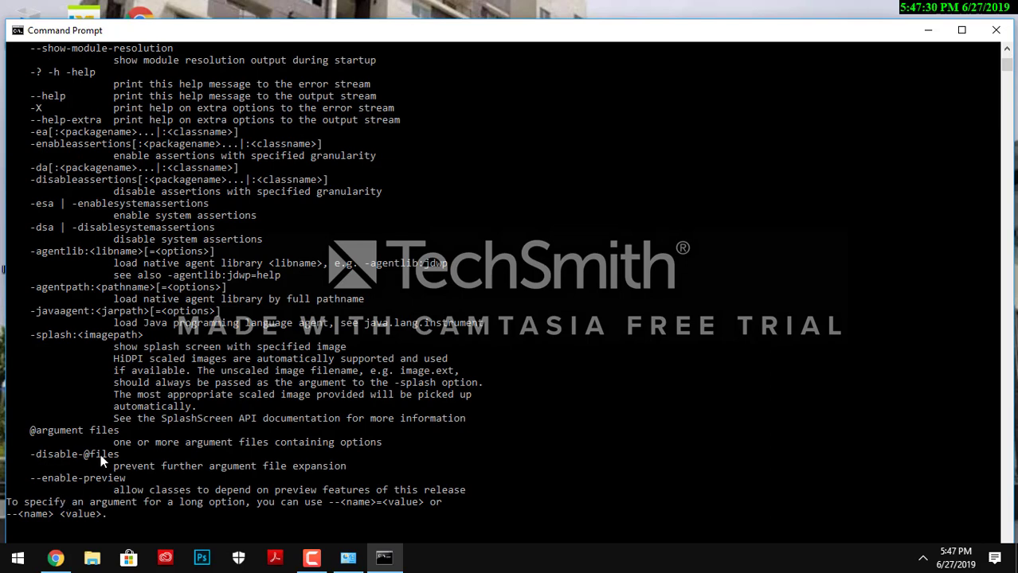
click(995, 239)
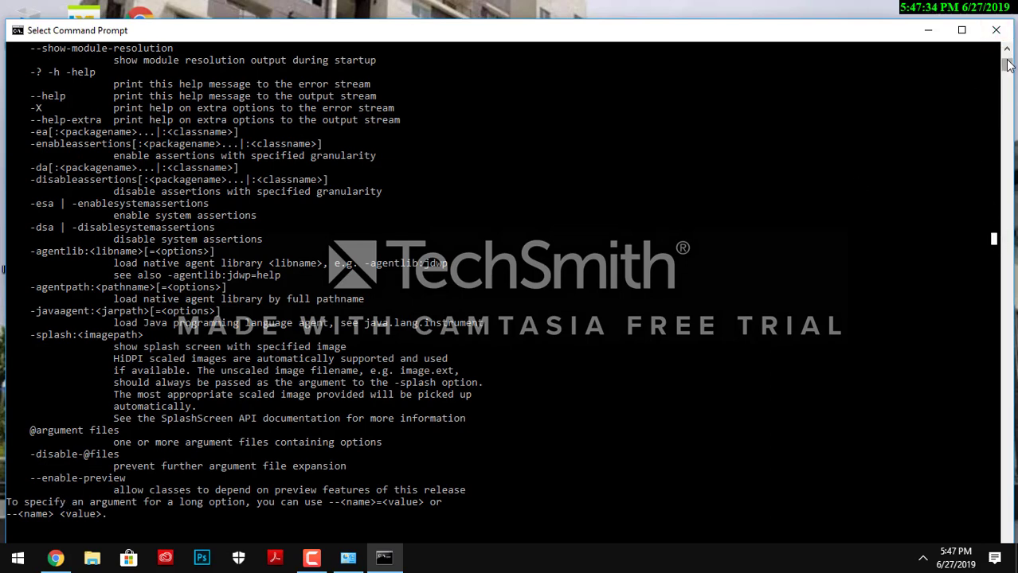
drag(1007, 63, 1008, 57)
scroll(1008, 63, down, 9)
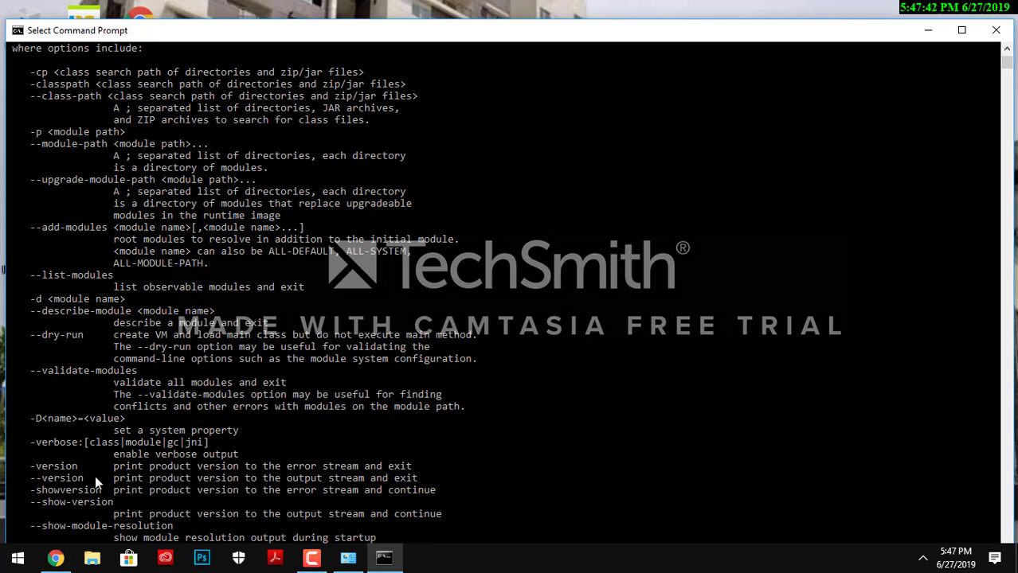
scroll(1012, 74, down, 14)
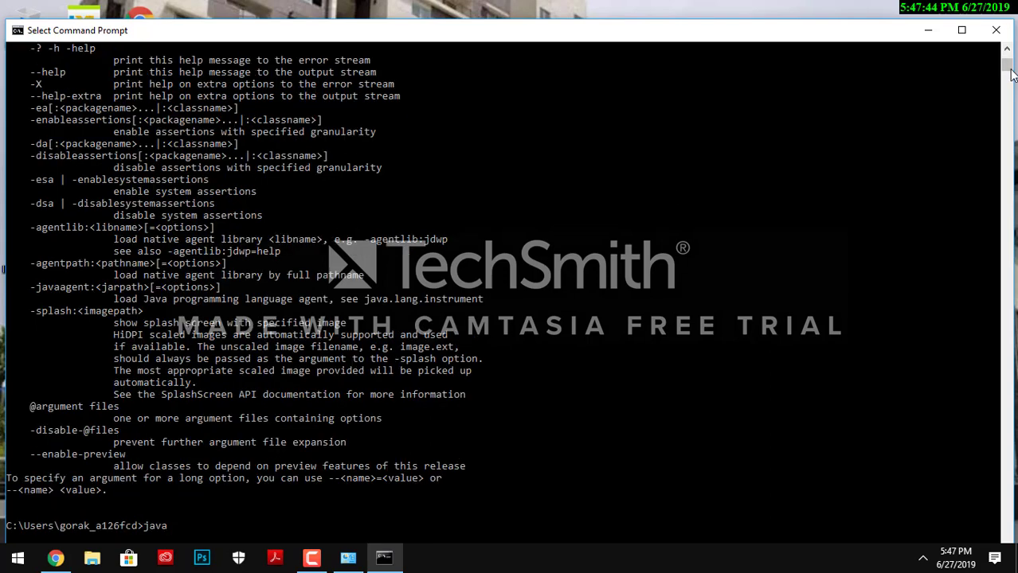
scroll(1011, 74, down, 17)
scroll(1011, 74, up, 8)
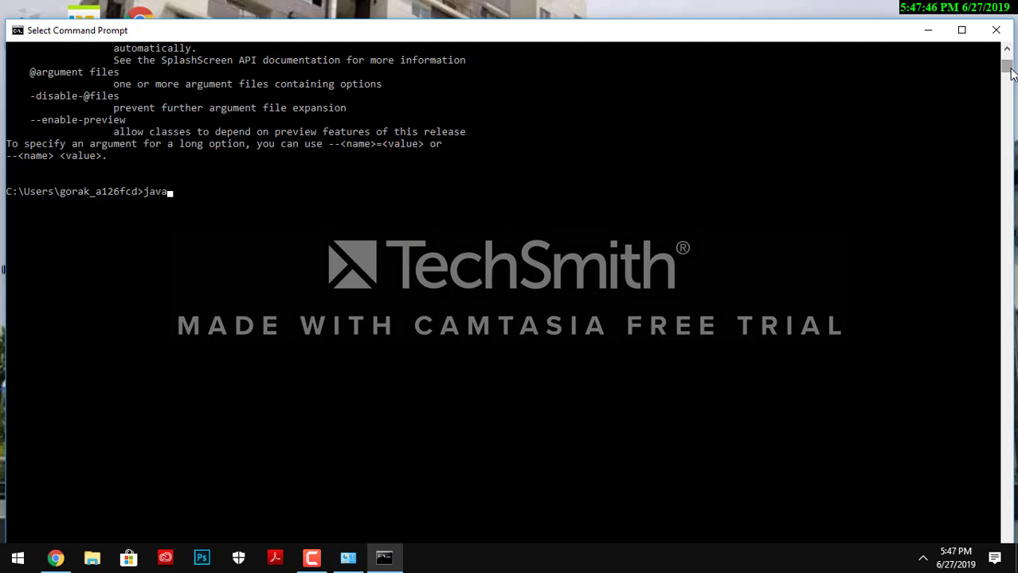
- Try to get the Java version with the command "java -- version"
text(--)
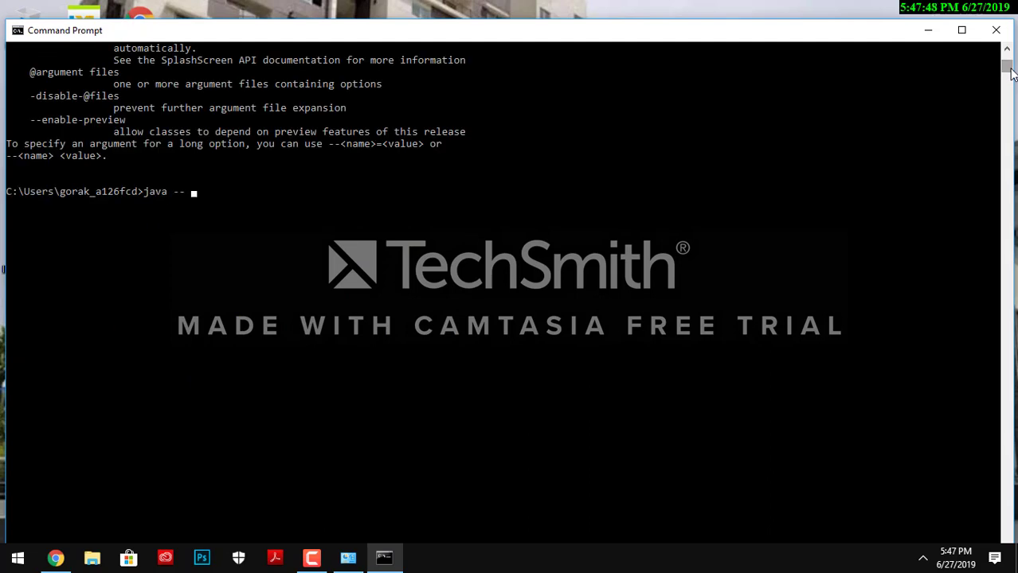
text( version)
key(Return)
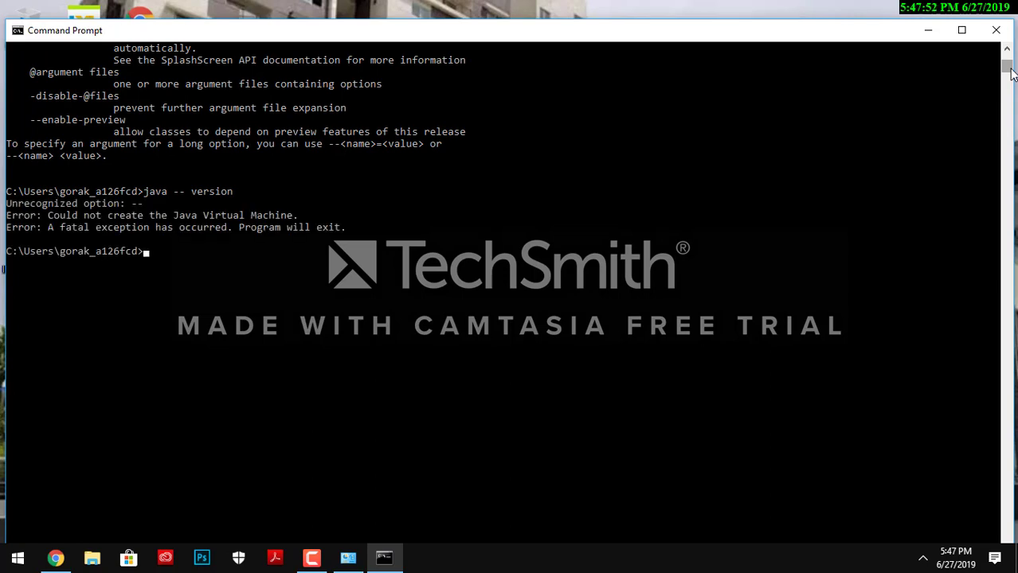
- Recheck the java help text, run "java --version" to check the installation, and minimize the Command Prompt
scroll(1010, 71, up, 15)
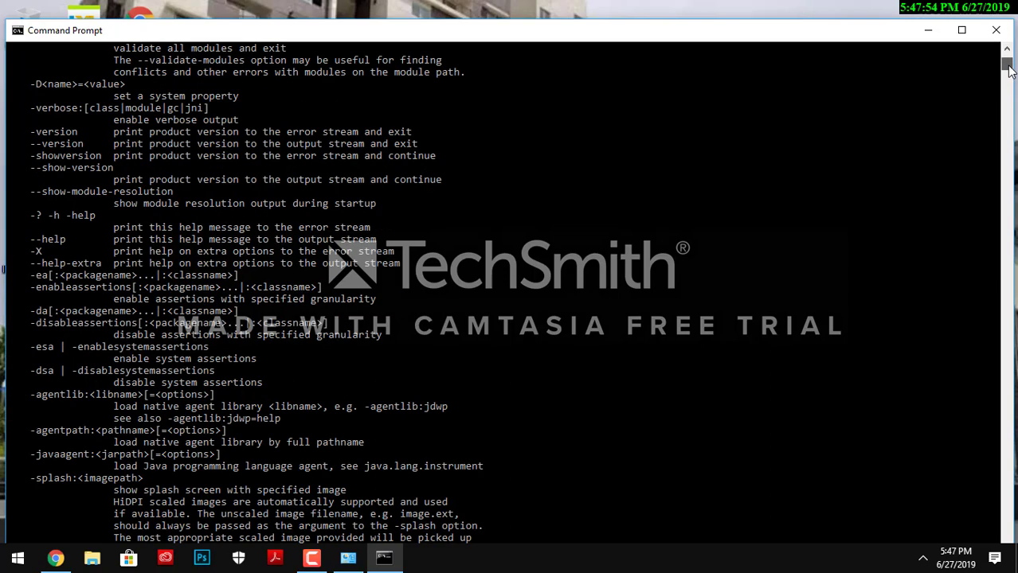
scroll(1010, 70, up, 5)
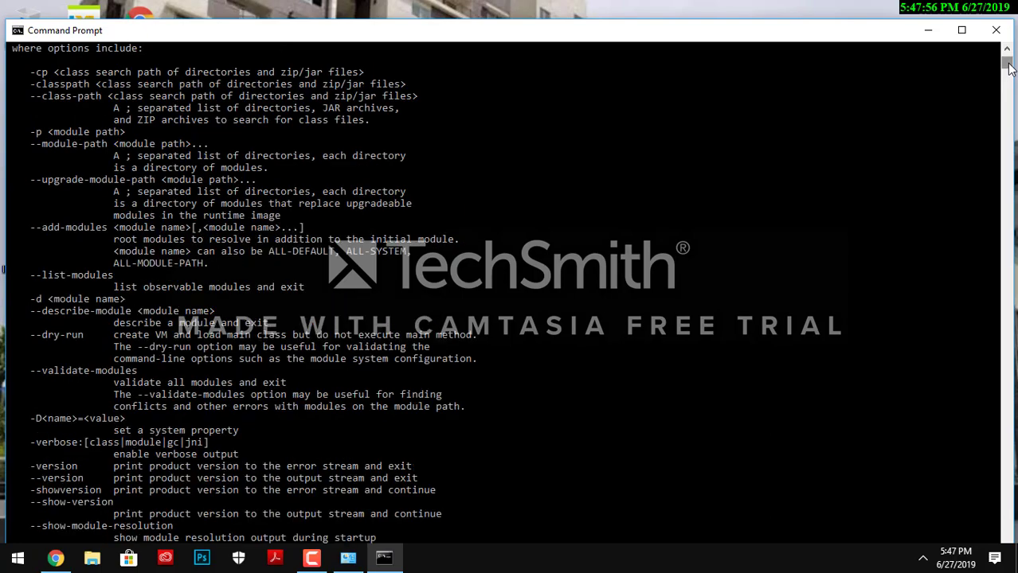
scroll(1010, 67, up, 9)
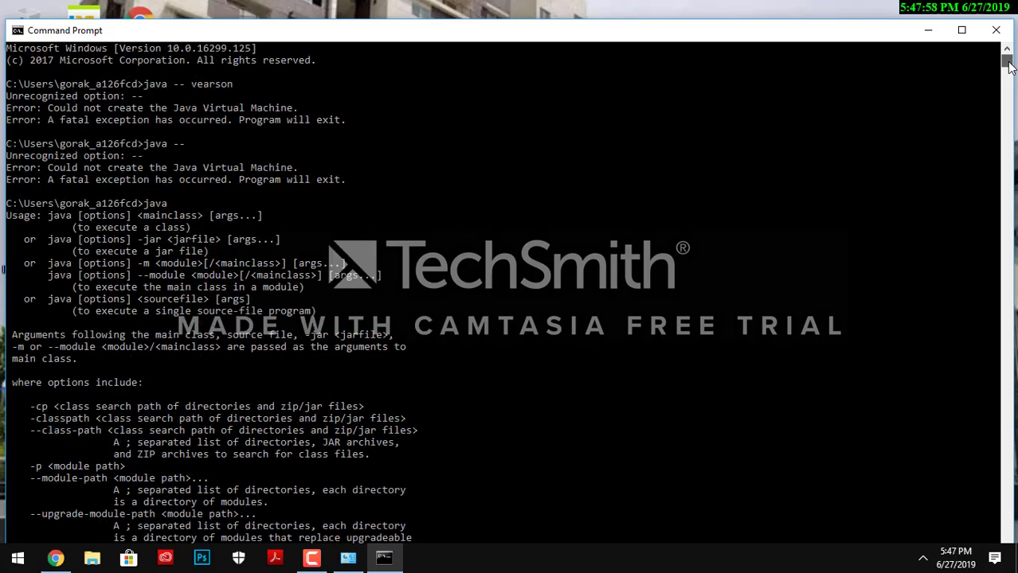
scroll(1010, 68, down, 14)
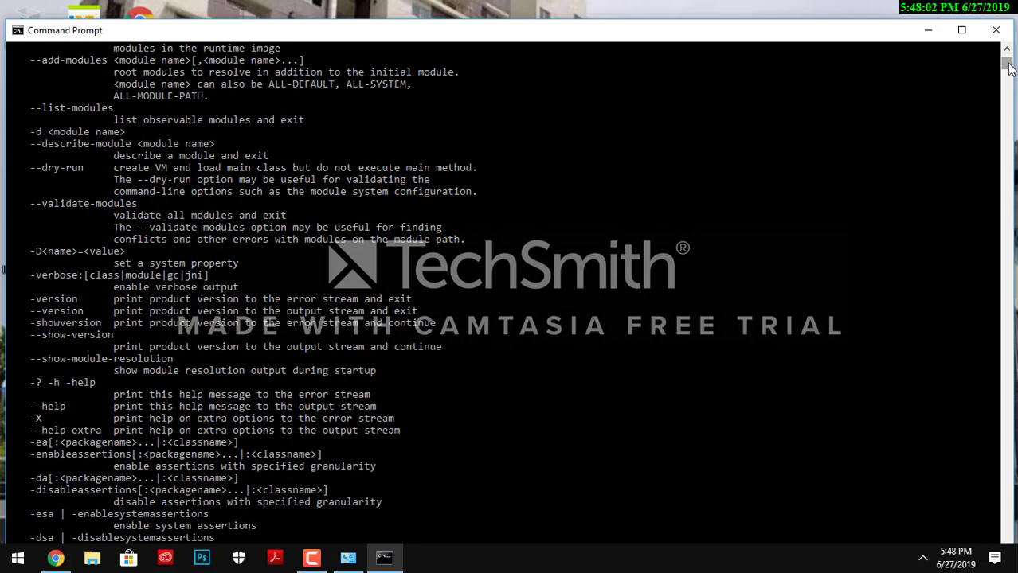
scroll(1009, 70, down, 20)
scroll(1010, 70, up, 8)
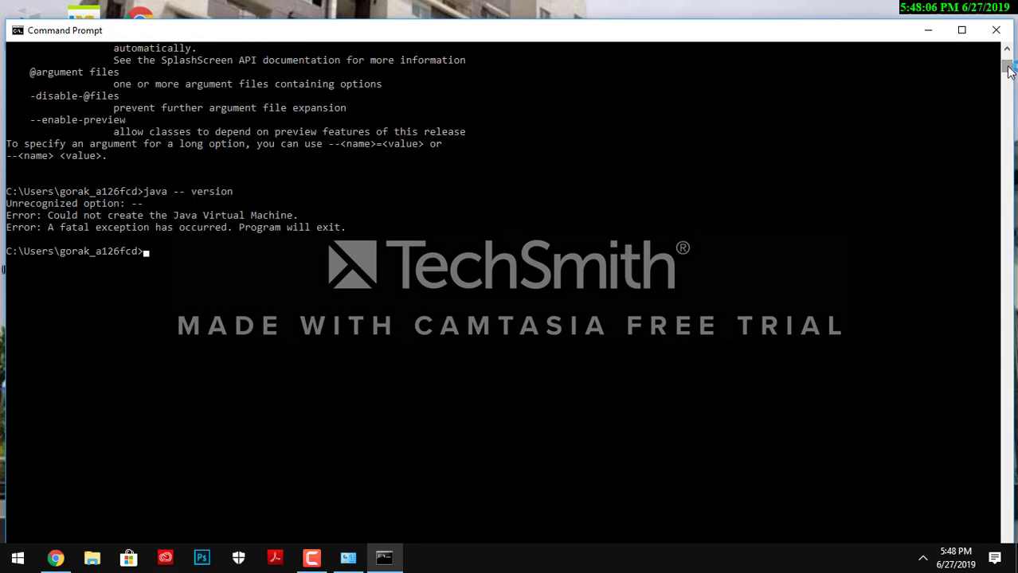
text(ava --version)
key(Return)
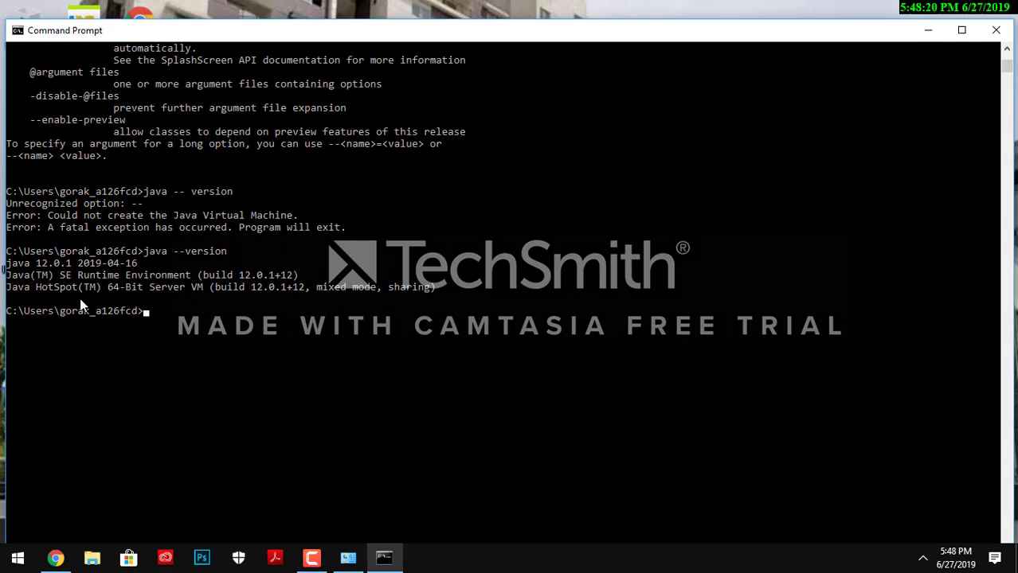
drag(80, 305, 640, 217)
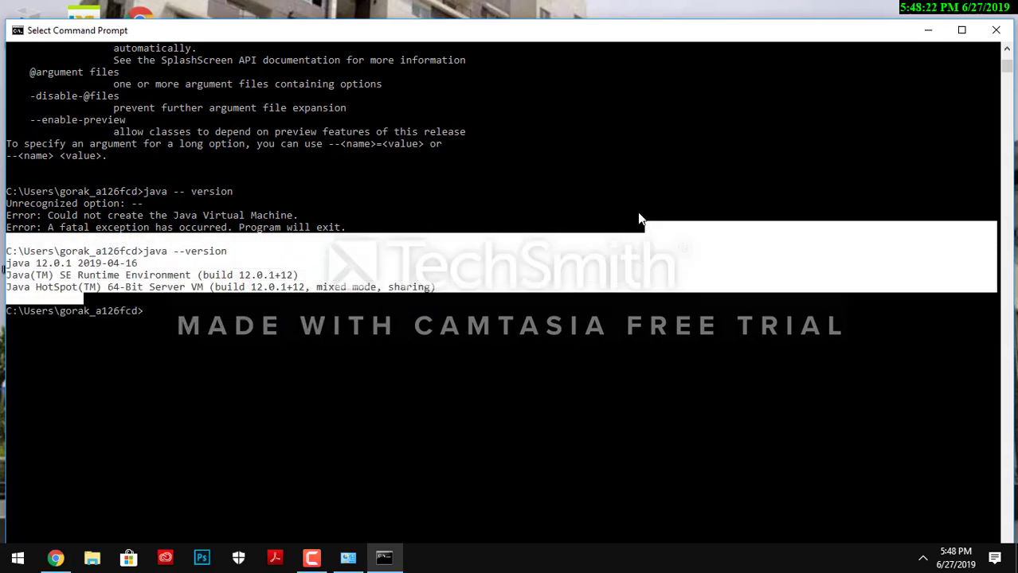
click(637, 215)
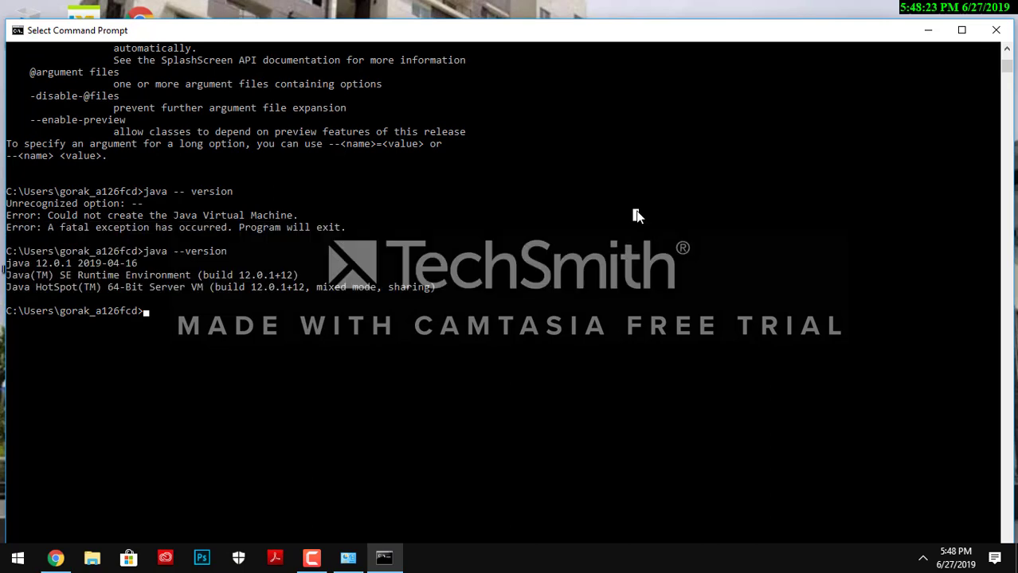
click(925, 30)
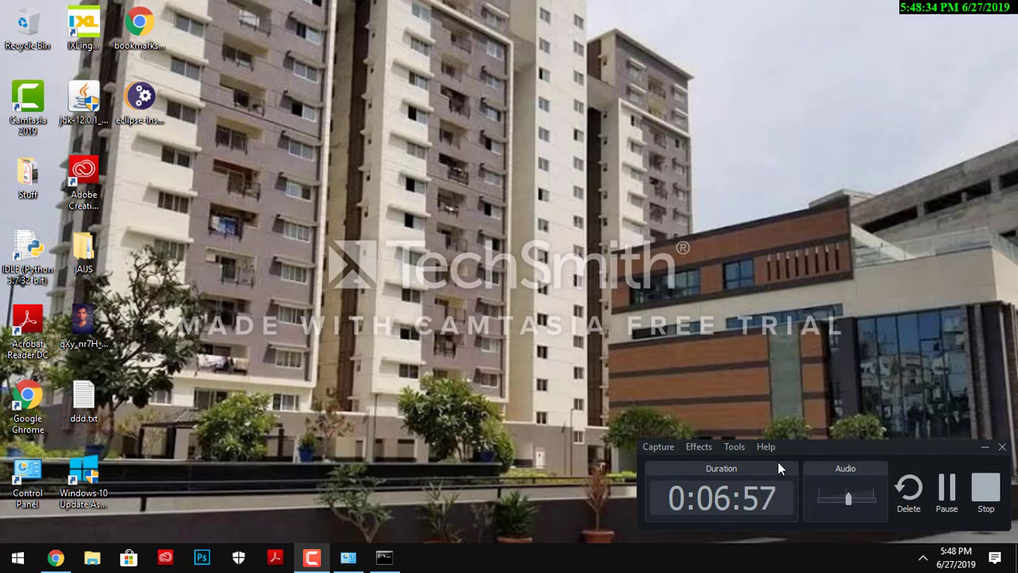
drag(805, 442, 505, 368)
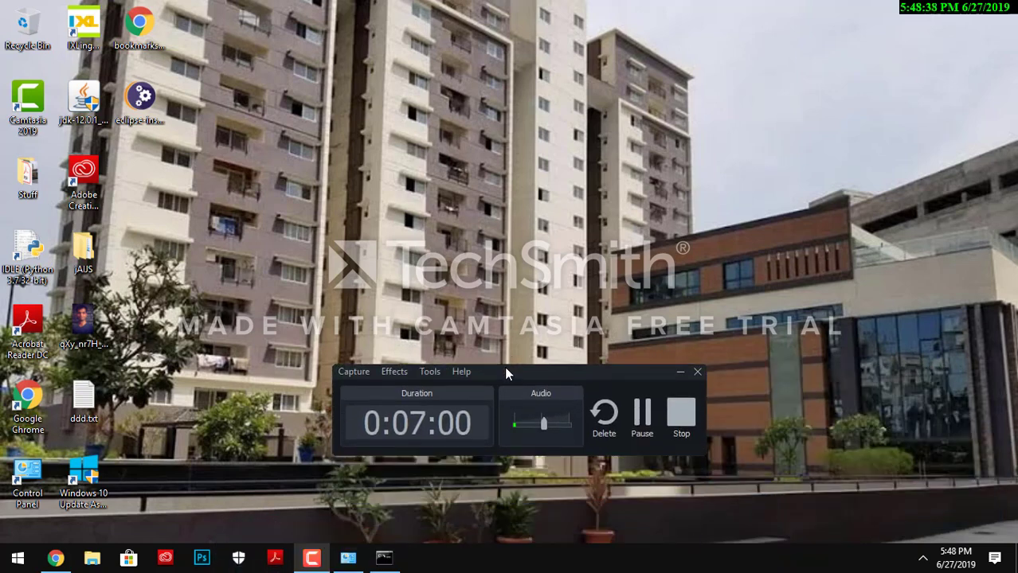
click(646, 418)
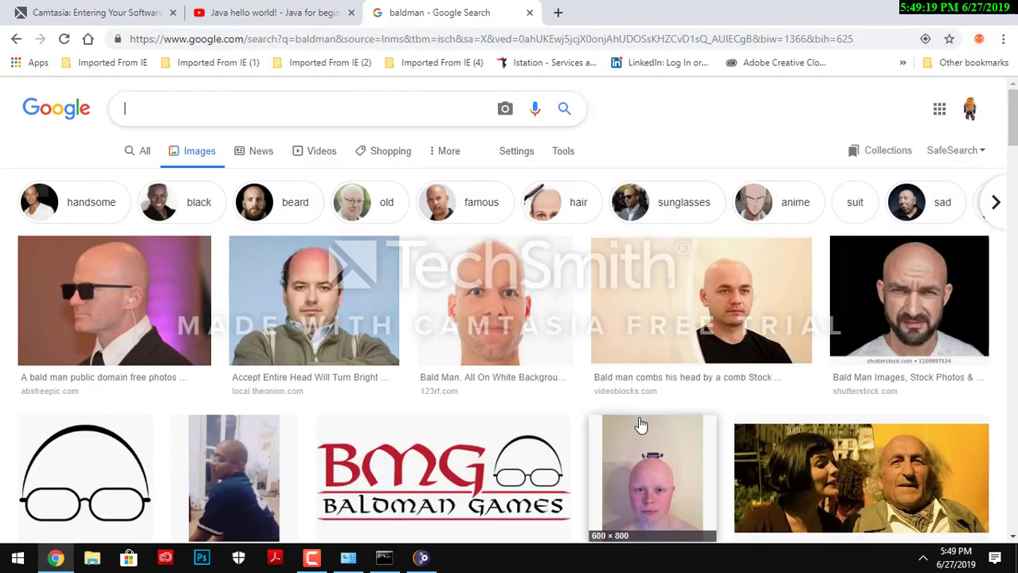
- Switch to the Eclipse installer, minimize the browser, and choose to wait for the installer to respond
click(422, 558)
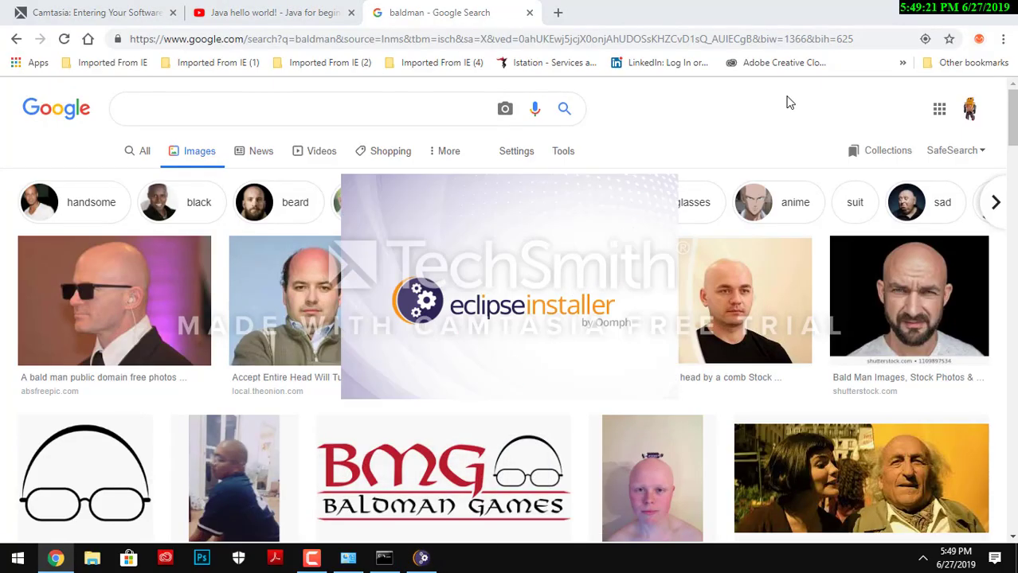
click(933, 8)
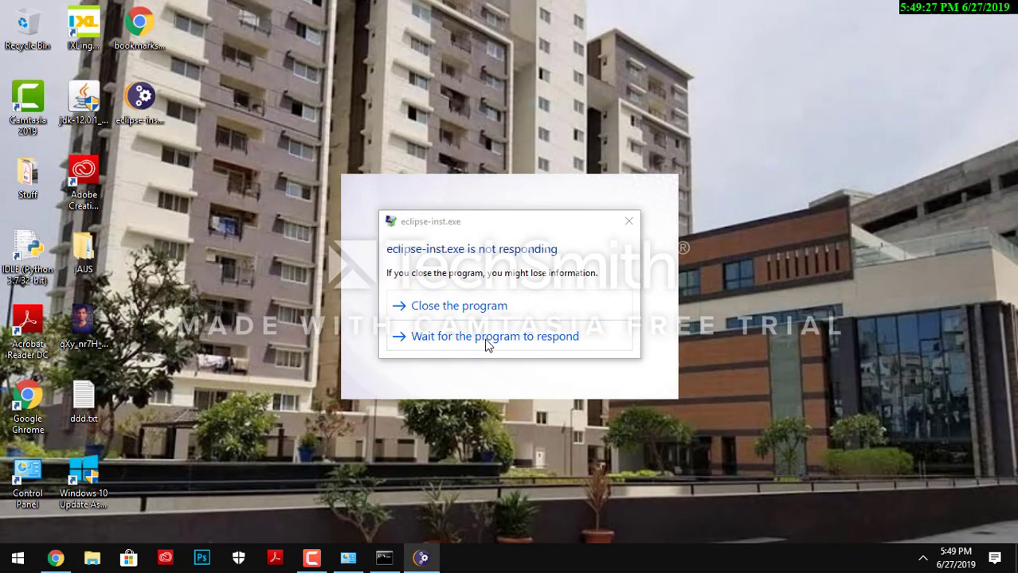
click(488, 344)
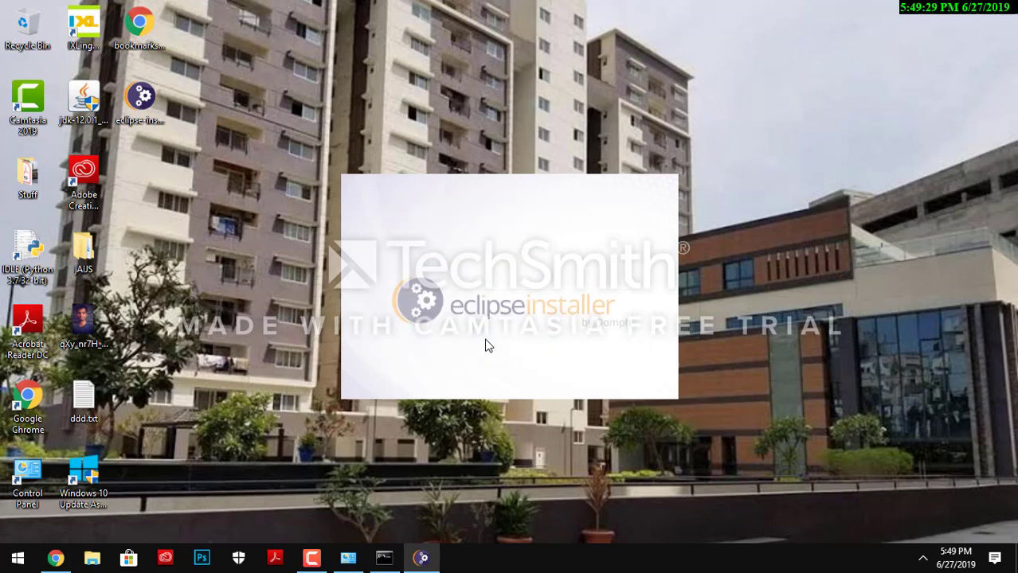
click(314, 559)
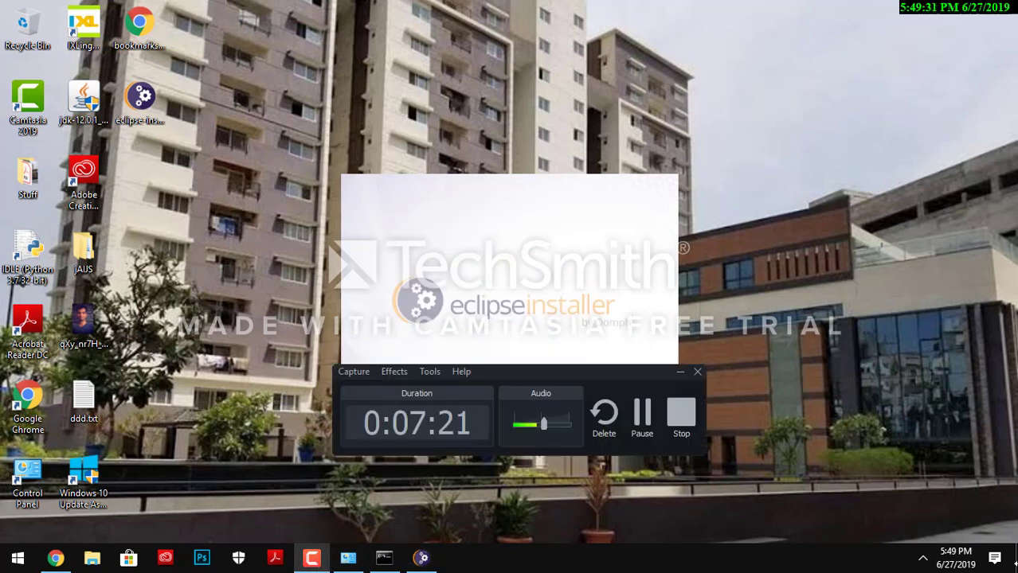
click(643, 415)
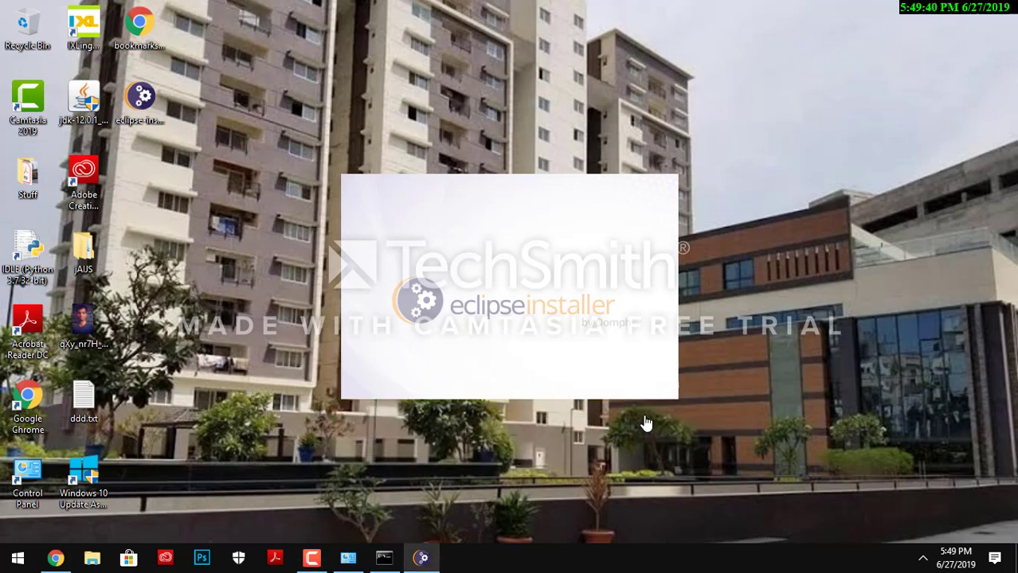
click(312, 558)
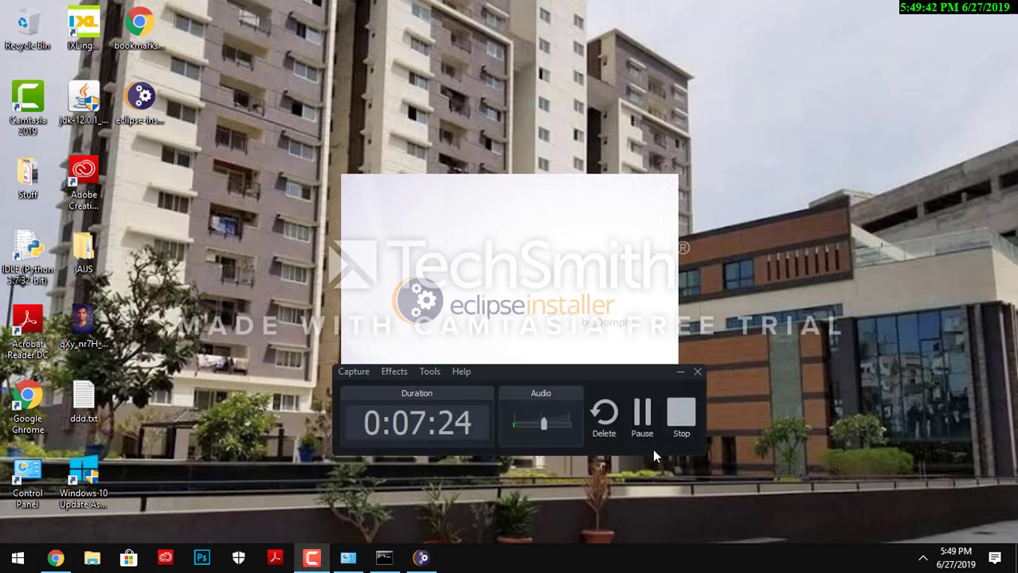
click(649, 430)
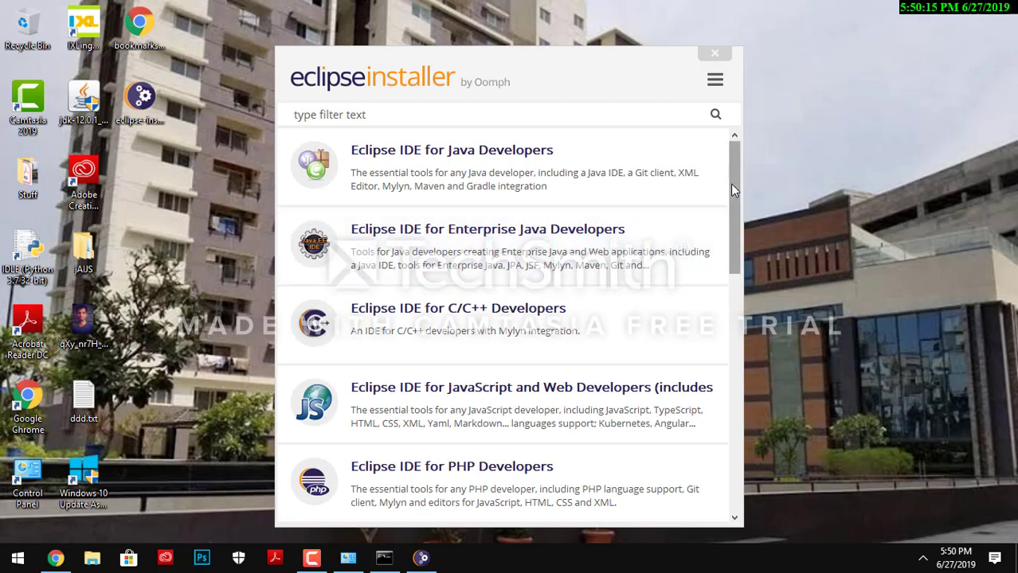
- Choose Eclipse IDE for Java Developers from the package list and start its installation with the preset VM, folder and shortcut options
drag(731, 183, 717, 441)
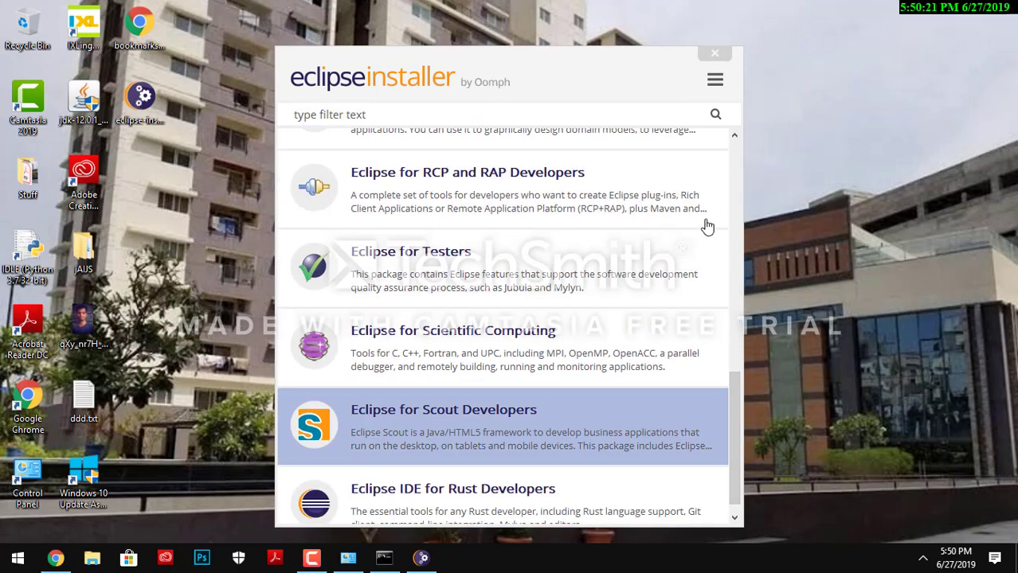
drag(725, 389, 732, 130)
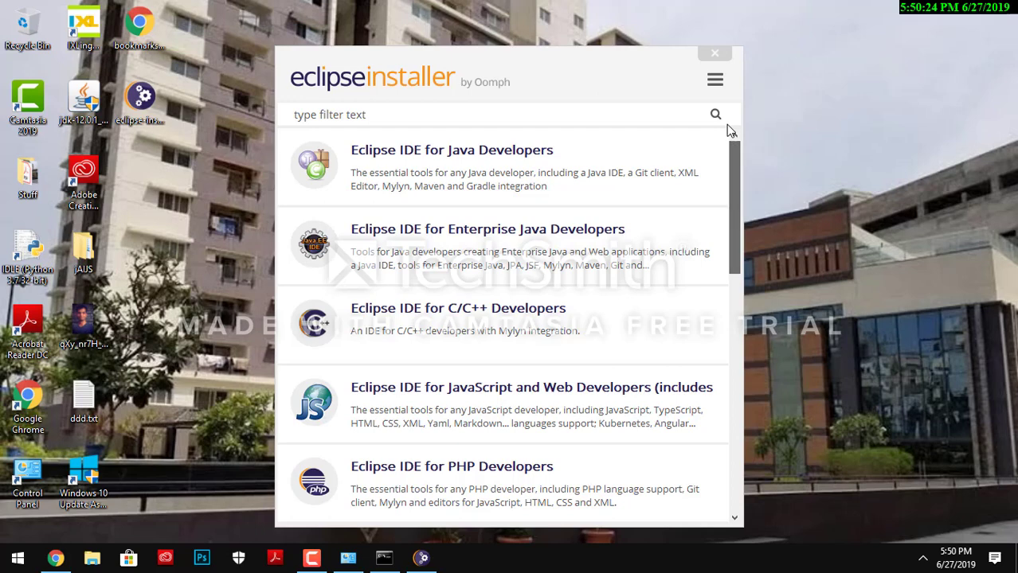
click(622, 198)
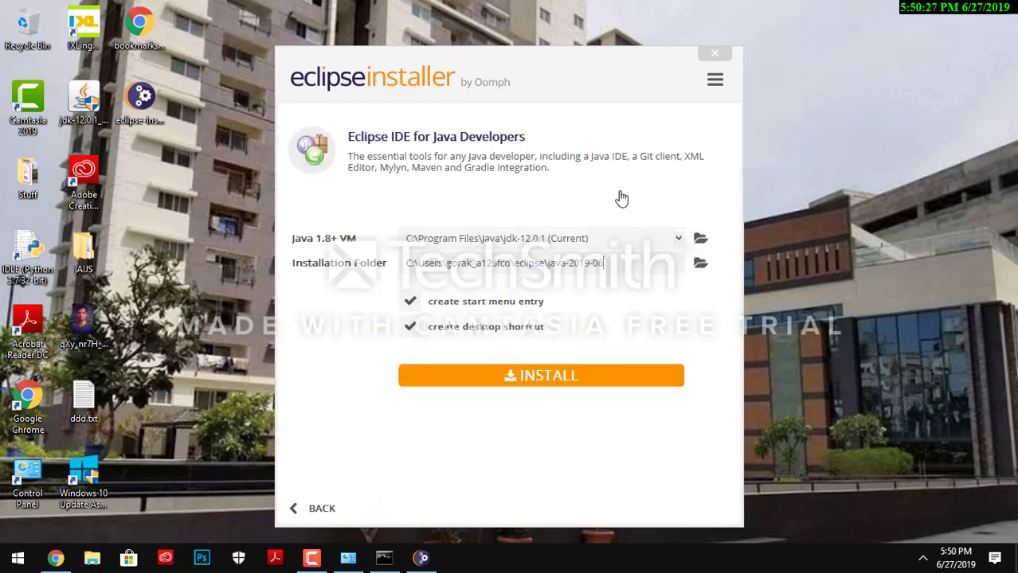
click(524, 384)
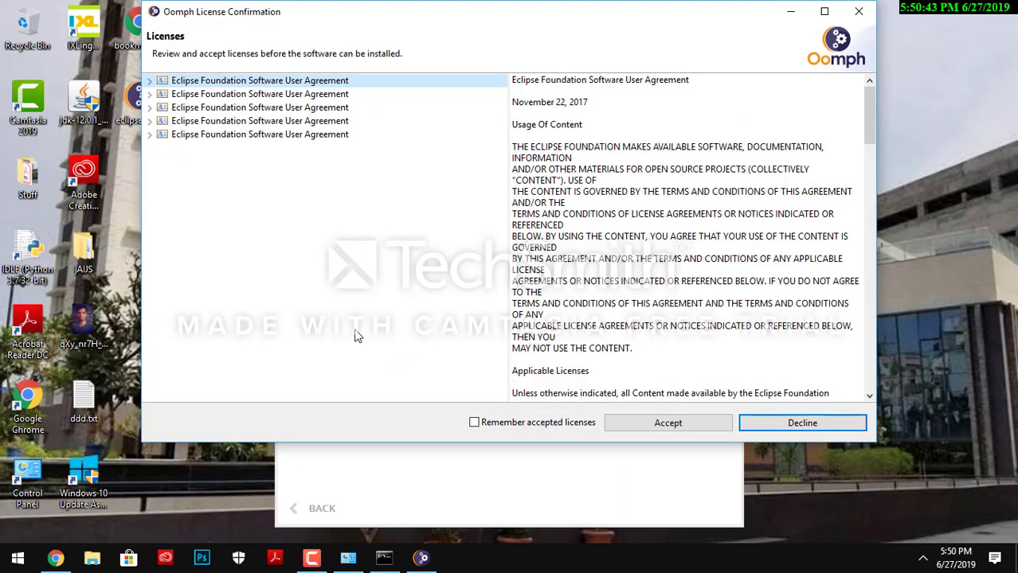
- Accept the Eclipse Foundation Software User Agreement licenses and have the accepted licenses remembered
click(585, 424)
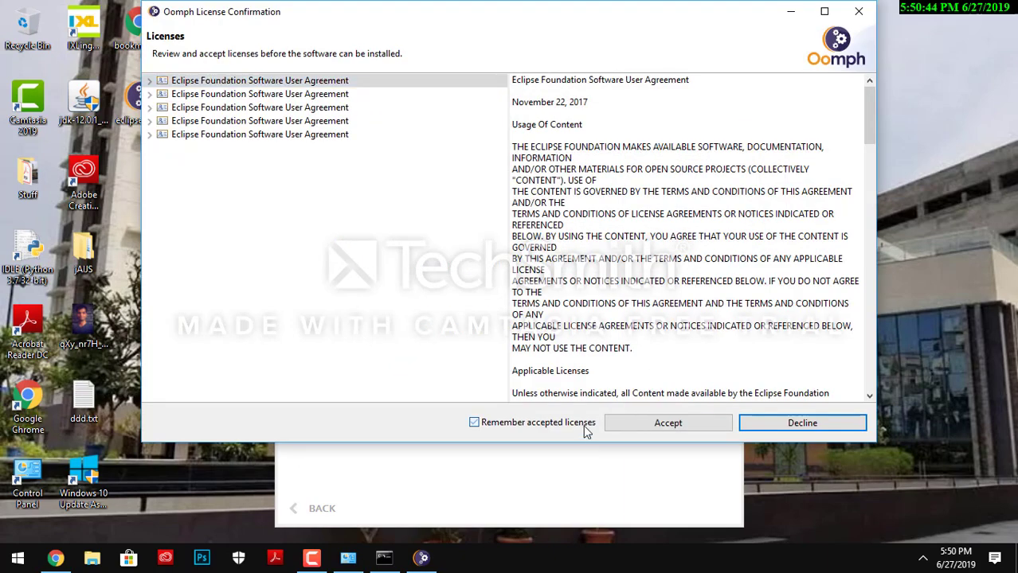
click(627, 422)
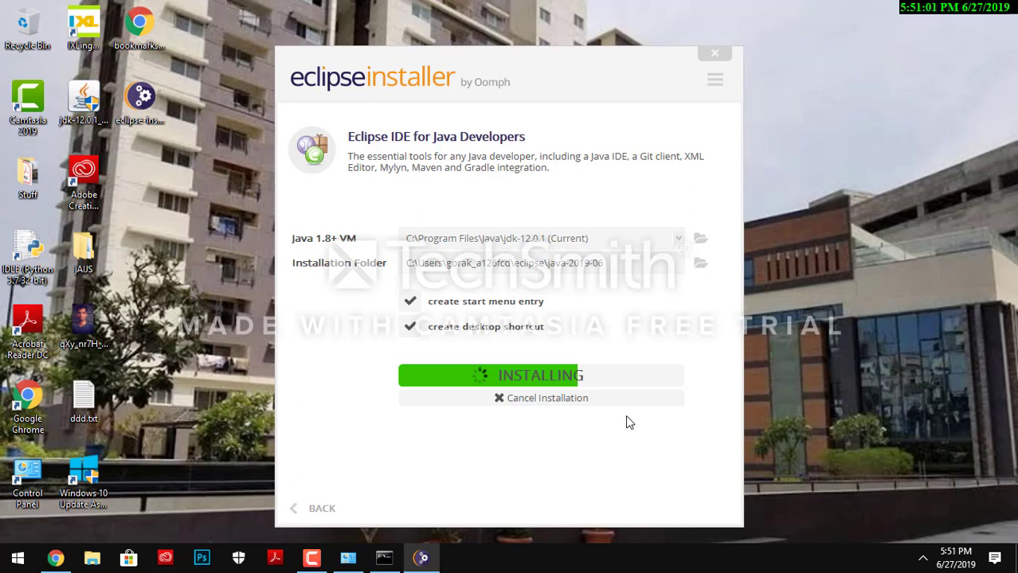
click(154, 158)
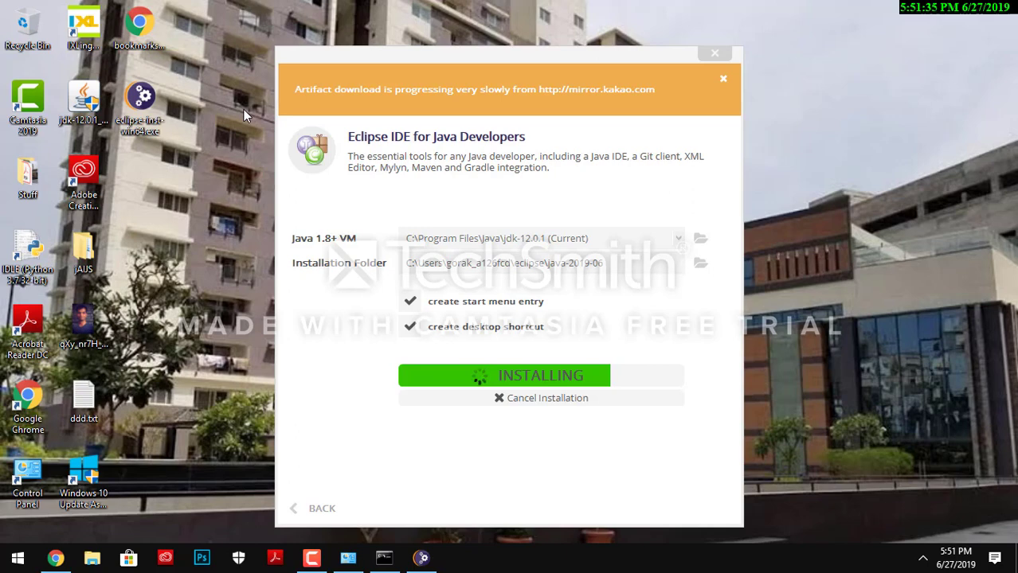
click(333, 95)
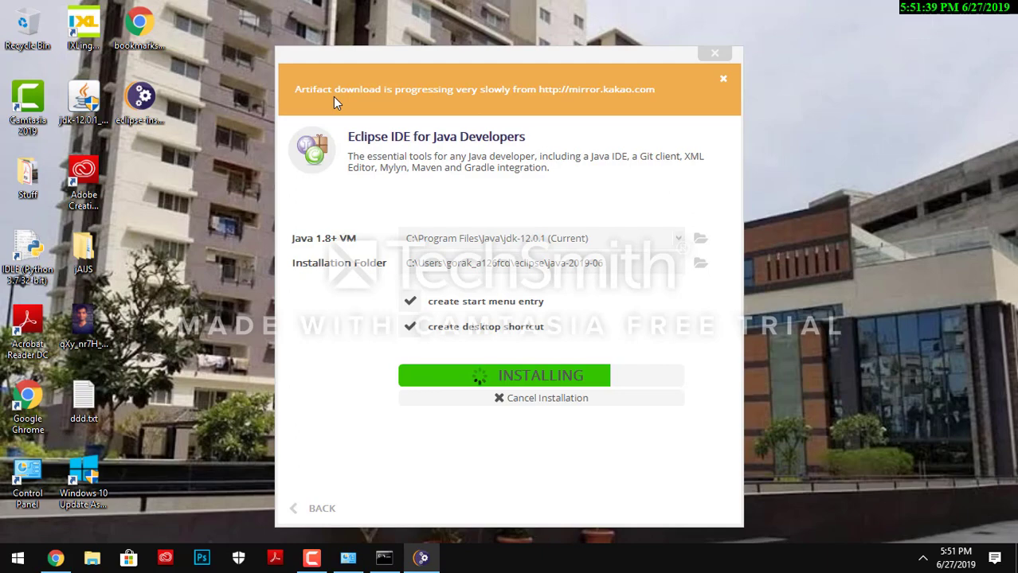
drag(333, 97, 317, 59)
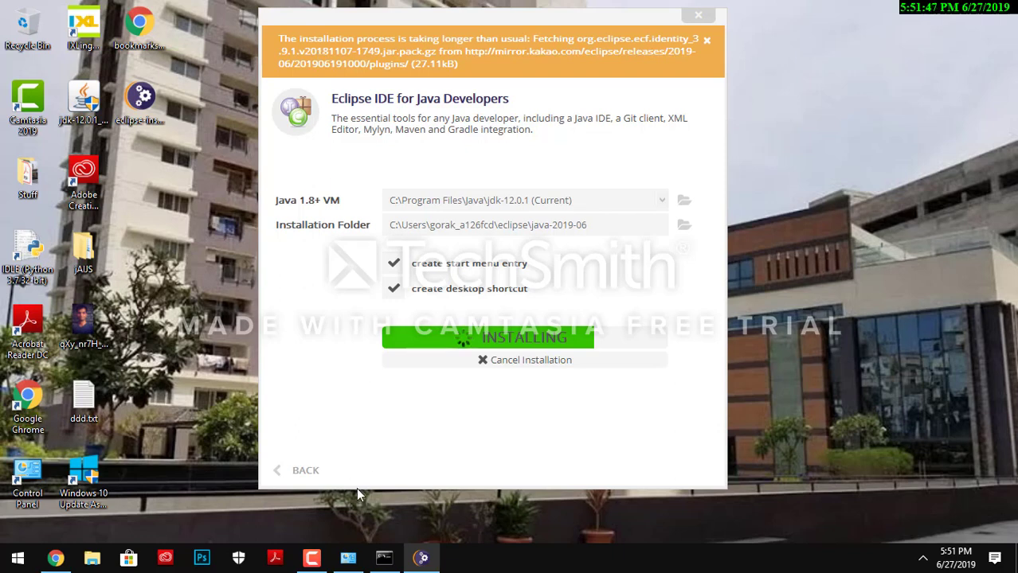
click(18, 557)
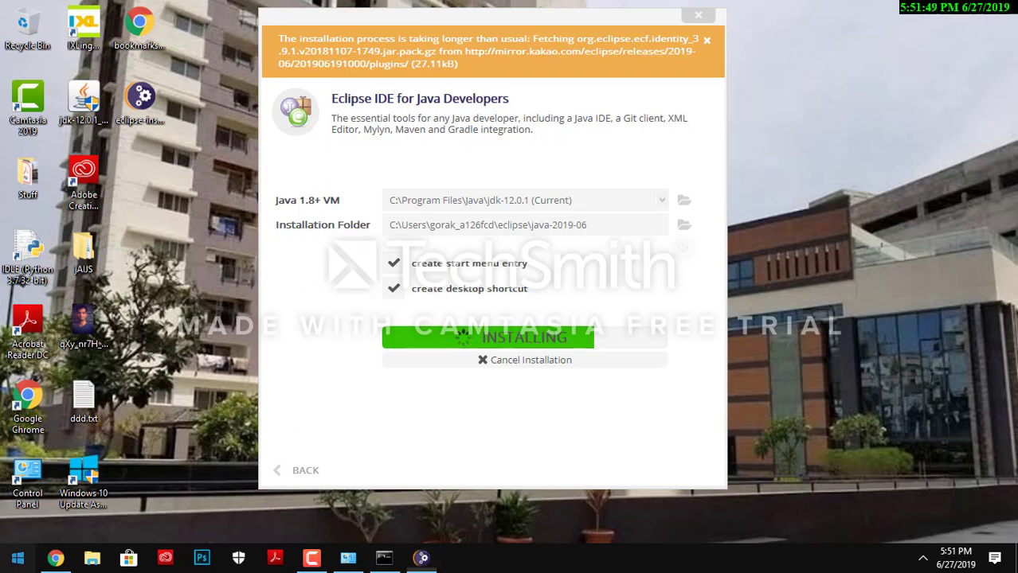
click(18, 557)
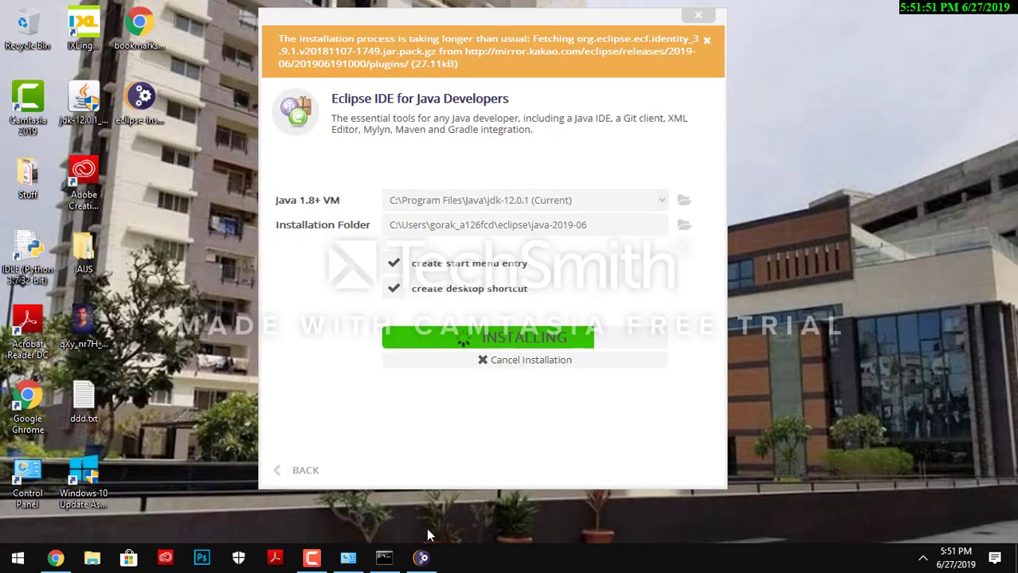
right_click(313, 559)
click(313, 560)
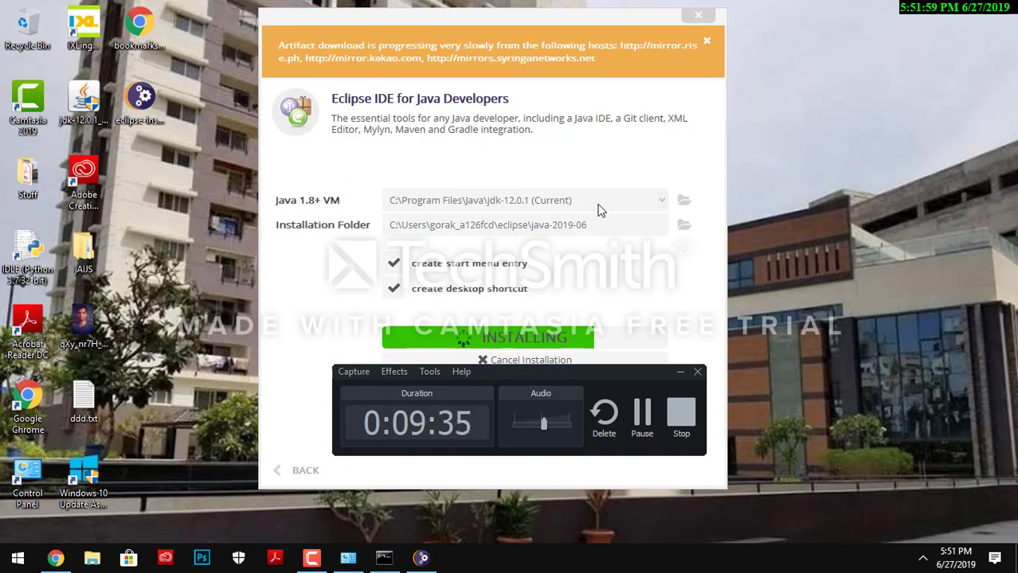
drag(597, 57, 275, 41)
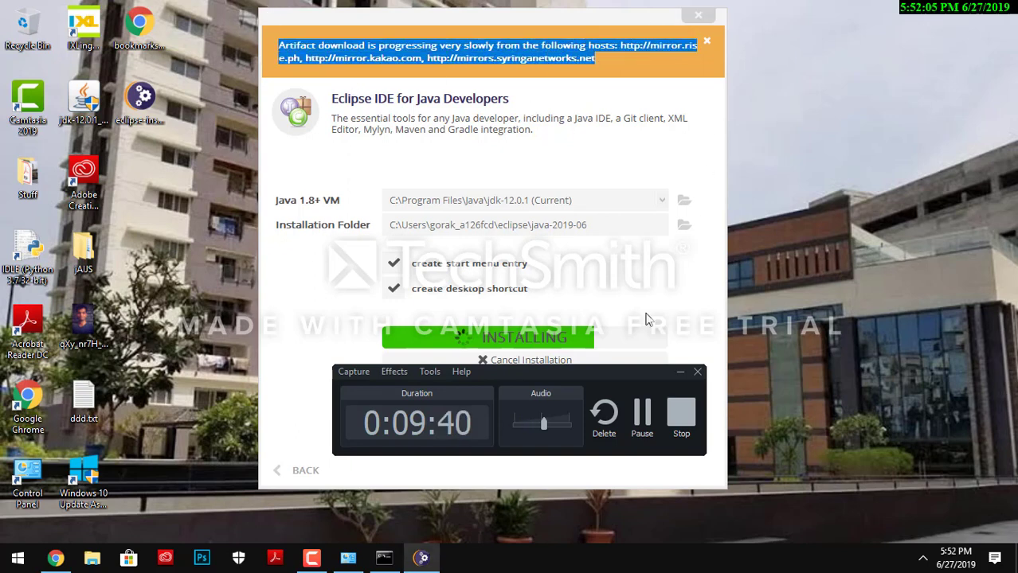
click(679, 373)
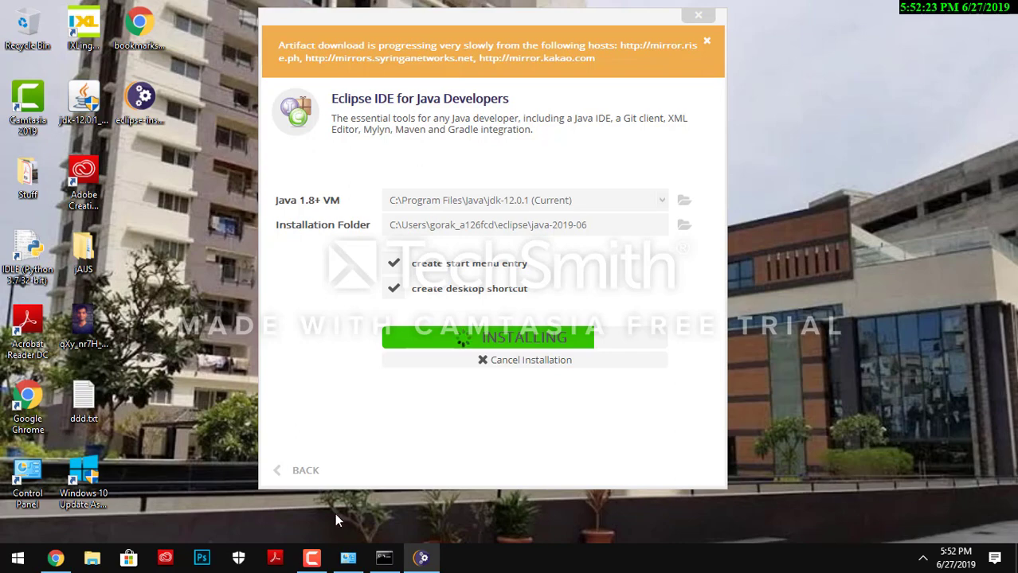
click(311, 558)
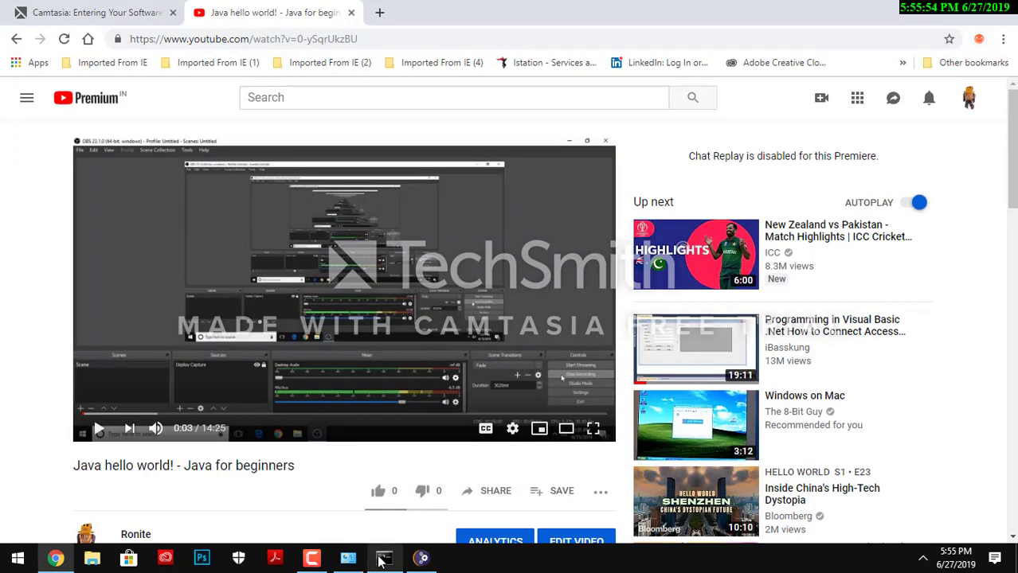
- Switch to the Eclipse installer, mark both Eclipse Foundation certificates as trusted, and accept them
click(422, 557)
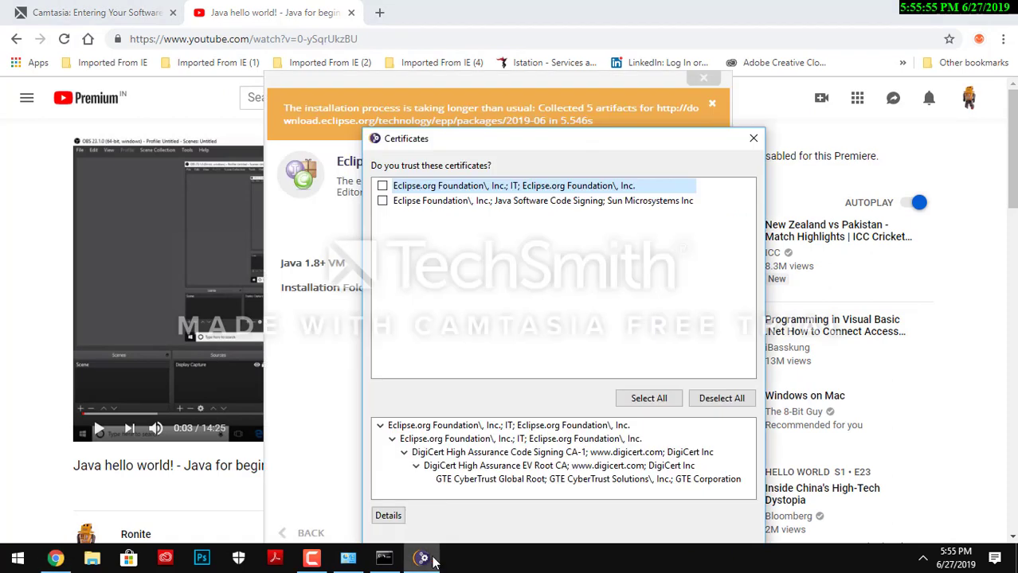
click(382, 186)
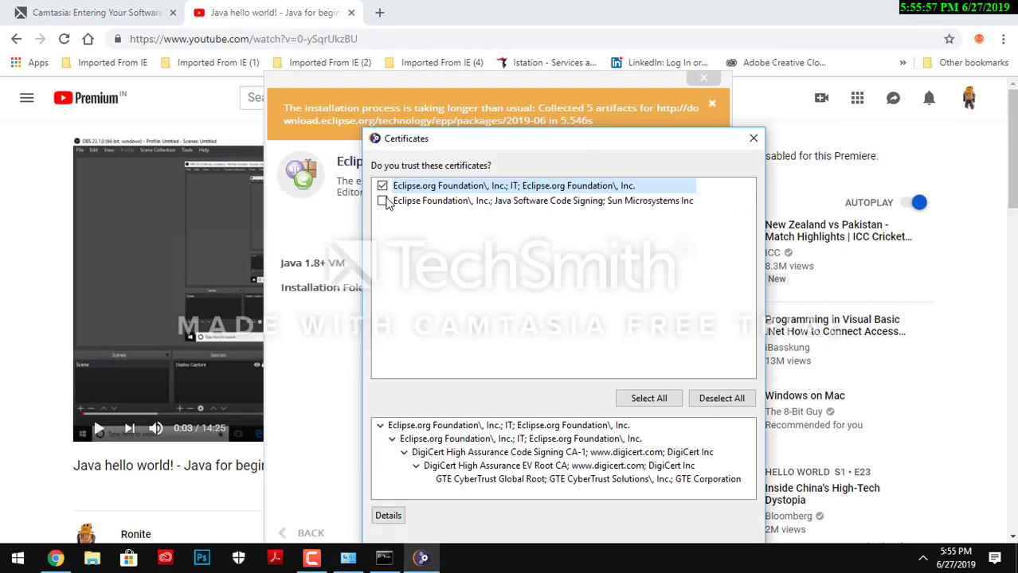
click(382, 201)
drag(411, 145, 346, 25)
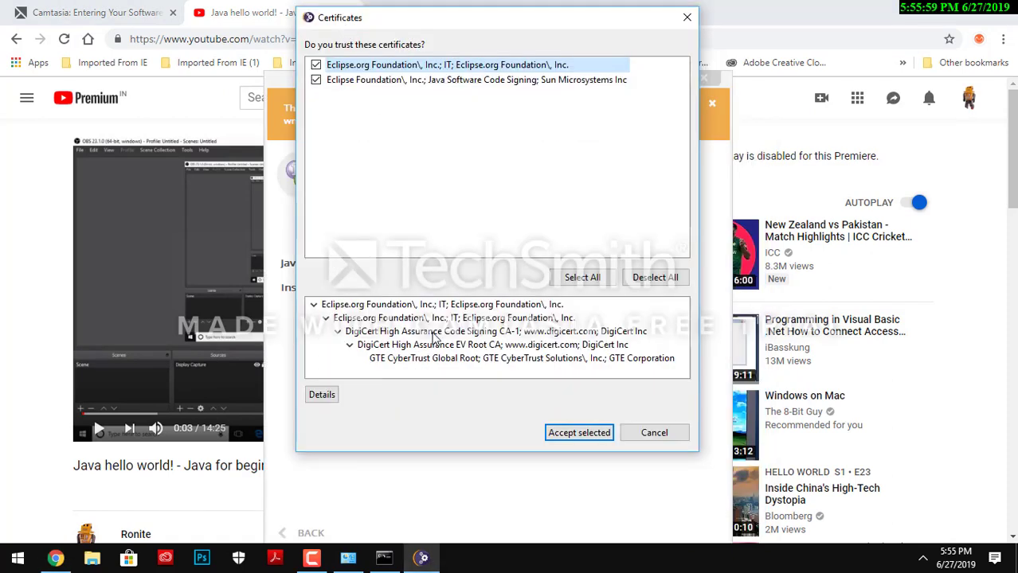
click(575, 434)
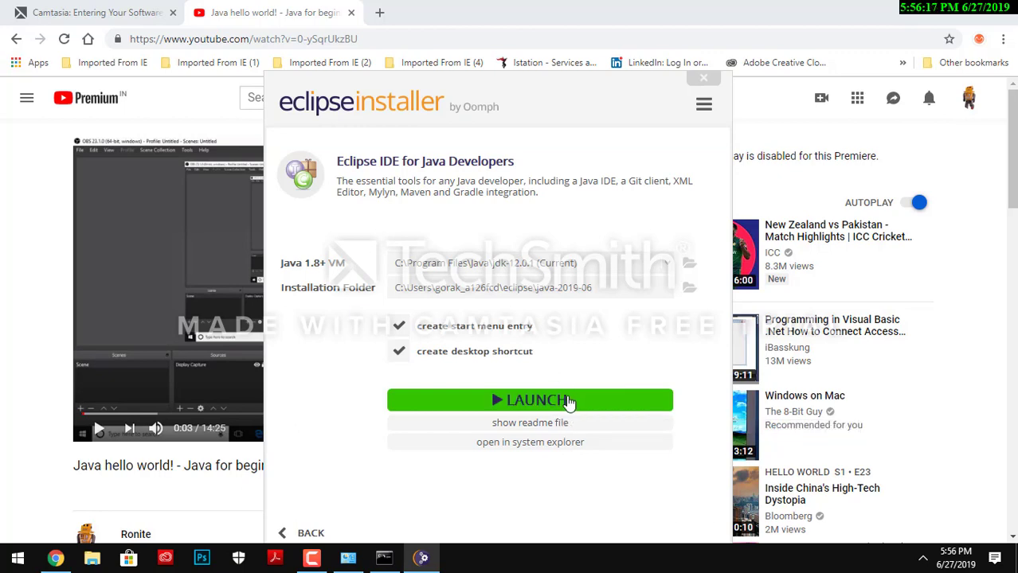
- Minimize the browser and launch the newly installed Eclipse IDE from the installer
click(925, 11)
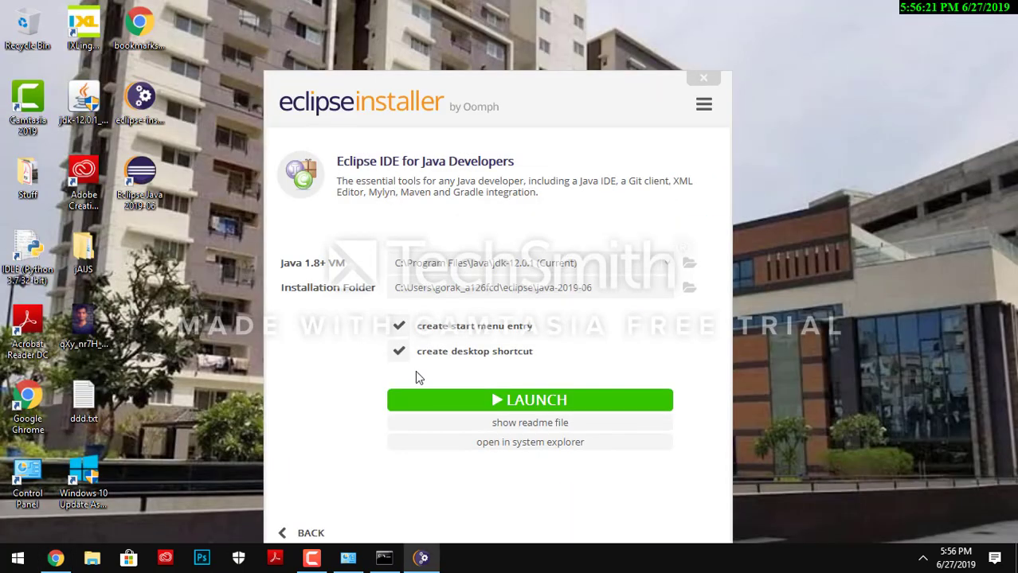
click(459, 403)
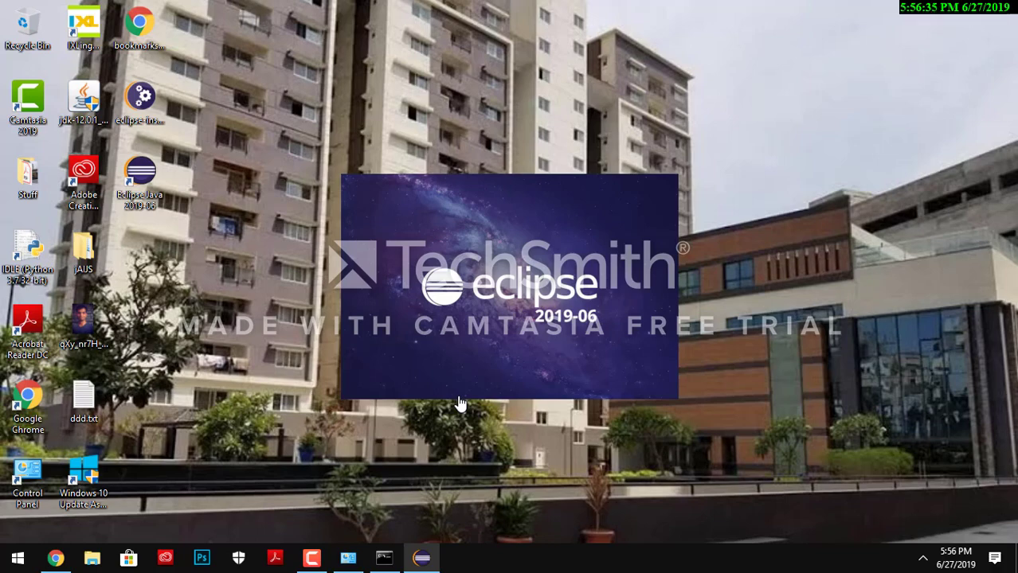
click(55, 558)
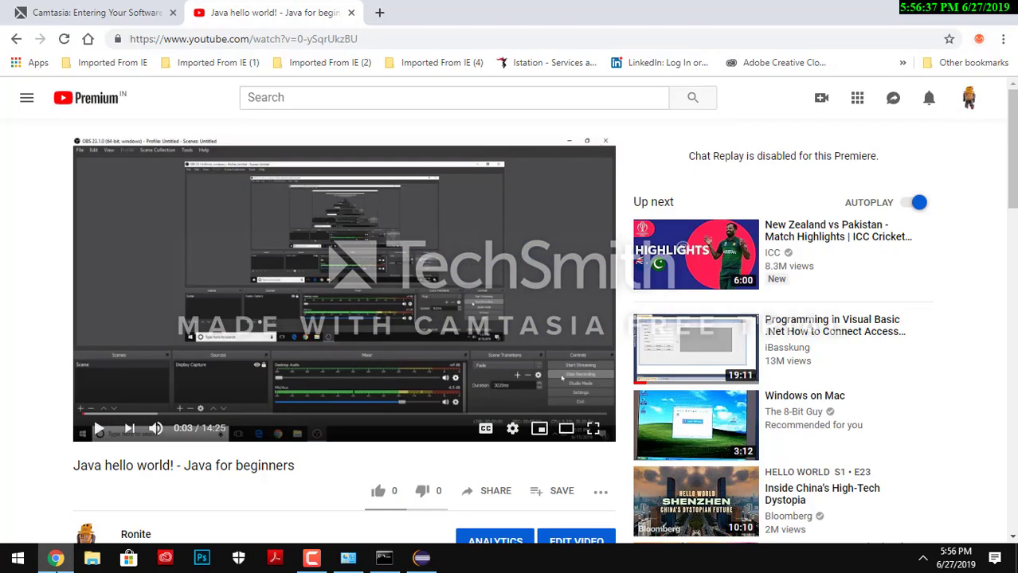
key(Left)
key(Down)
key(Up)
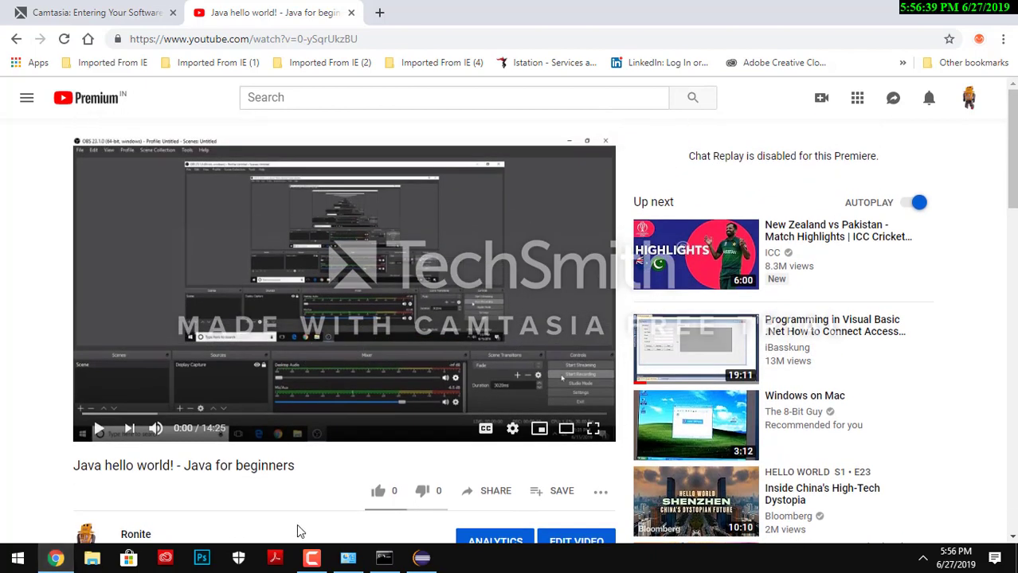
click(932, 10)
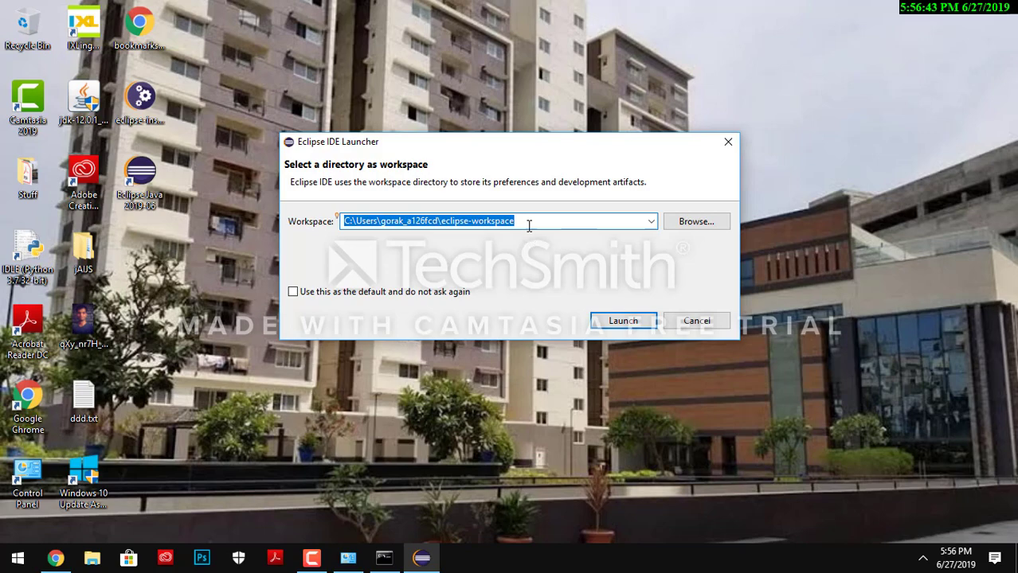
- Launch Eclipse with the preset eclipse-workspace directory and agree to update the older workspace version
drag(521, 224, 411, 220)
click(619, 325)
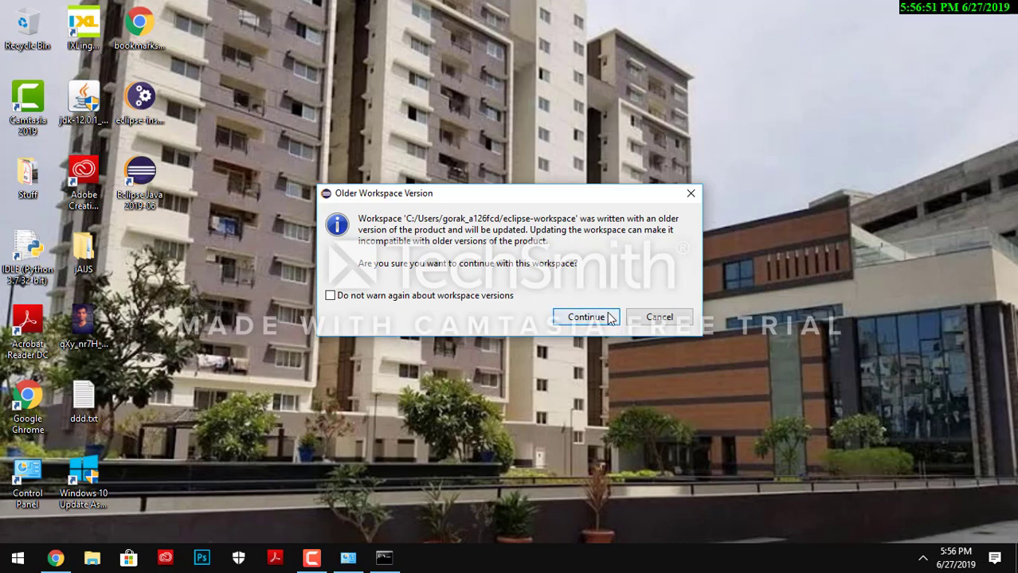
click(585, 317)
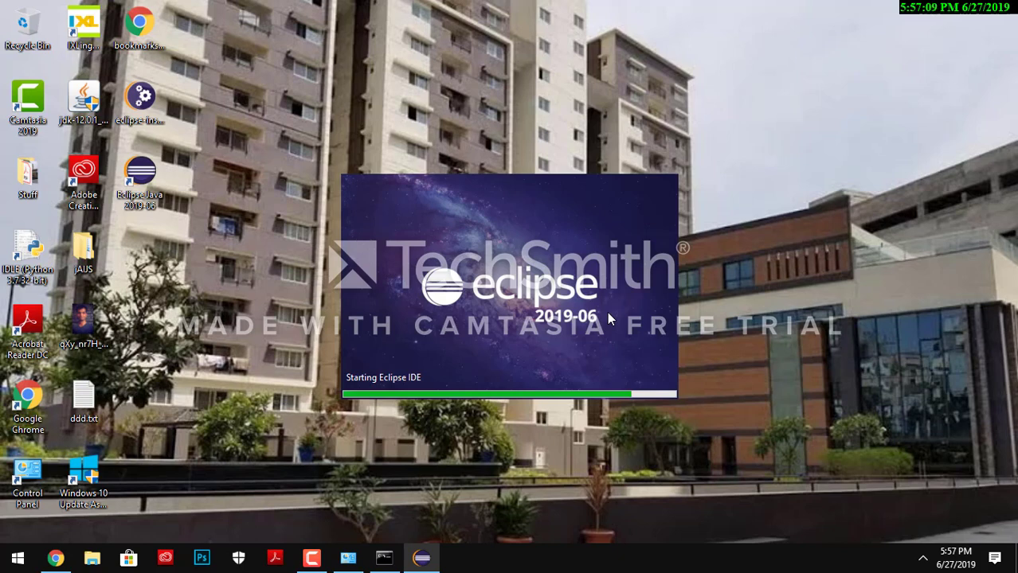
- Check the recorder's window, minimize it, and choose to wait for eclipse.exe to respond
click(311, 557)
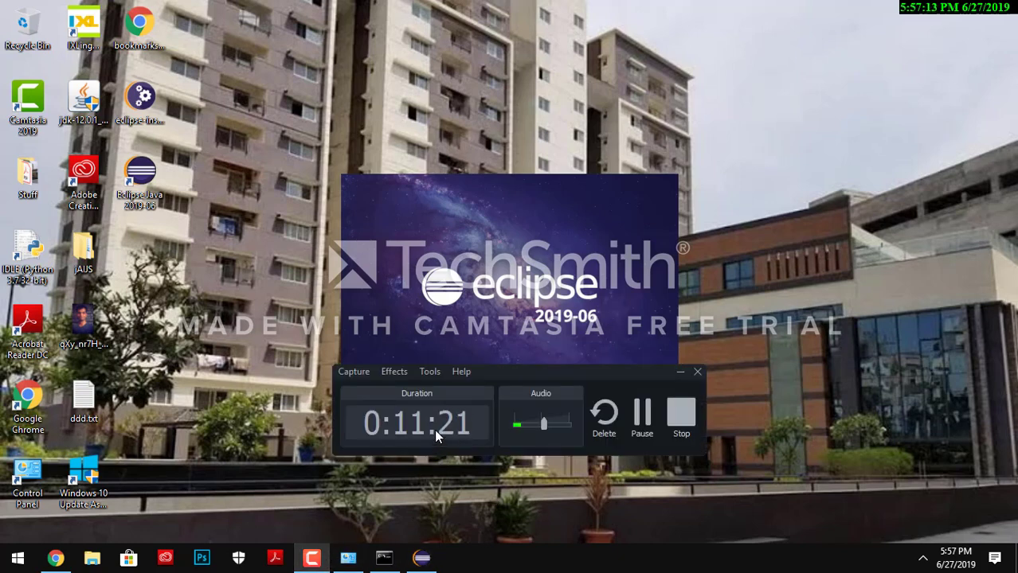
click(676, 373)
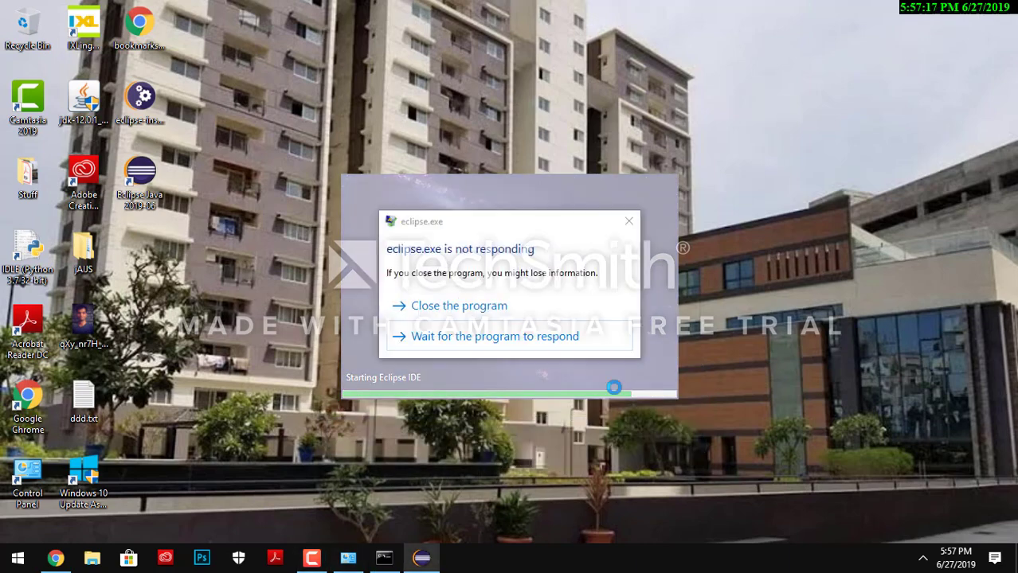
click(556, 343)
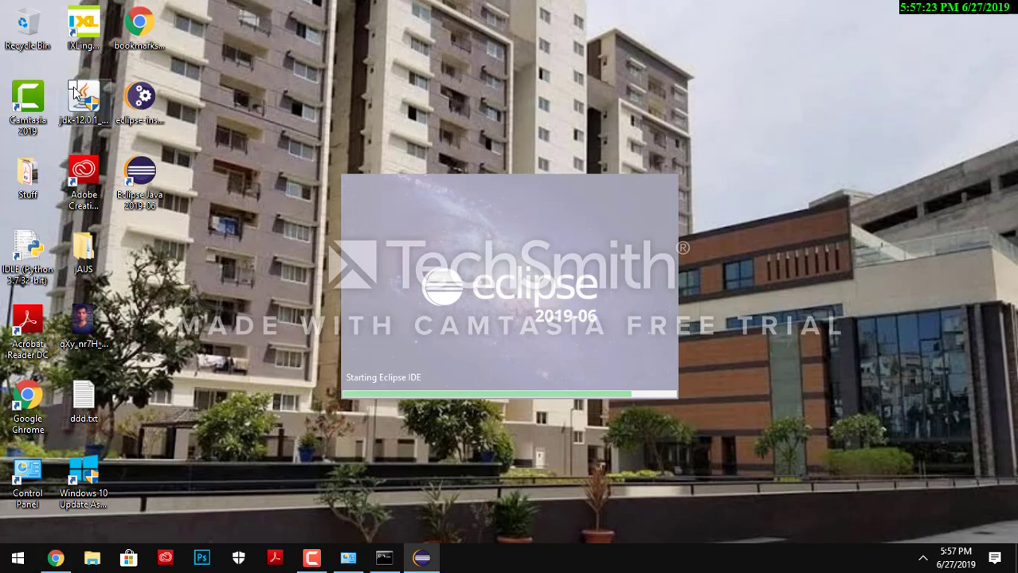
drag(217, 201, 649, 319)
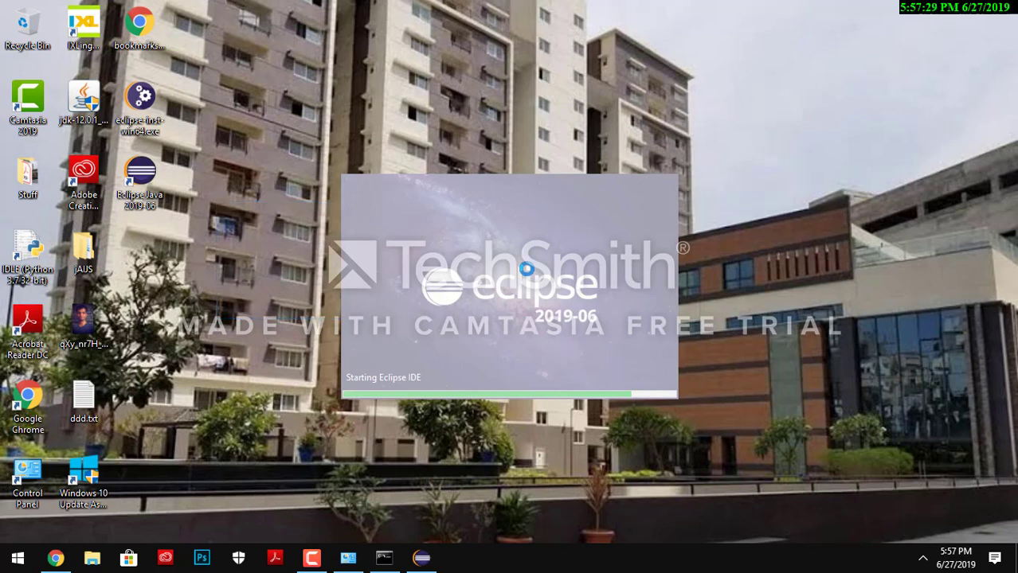
drag(769, 169, 1016, 2)
right_click(769, 169)
right_click(606, 447)
- Switch to the Command Prompt and display the current directory with the command "cd"
click(384, 558)
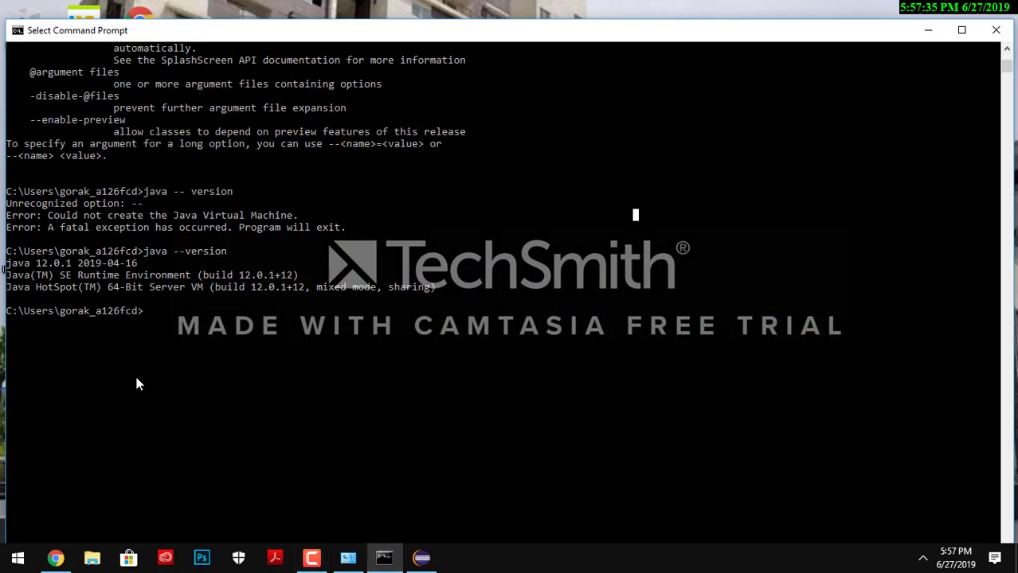
click(136, 378)
text(cd)
key(Return)
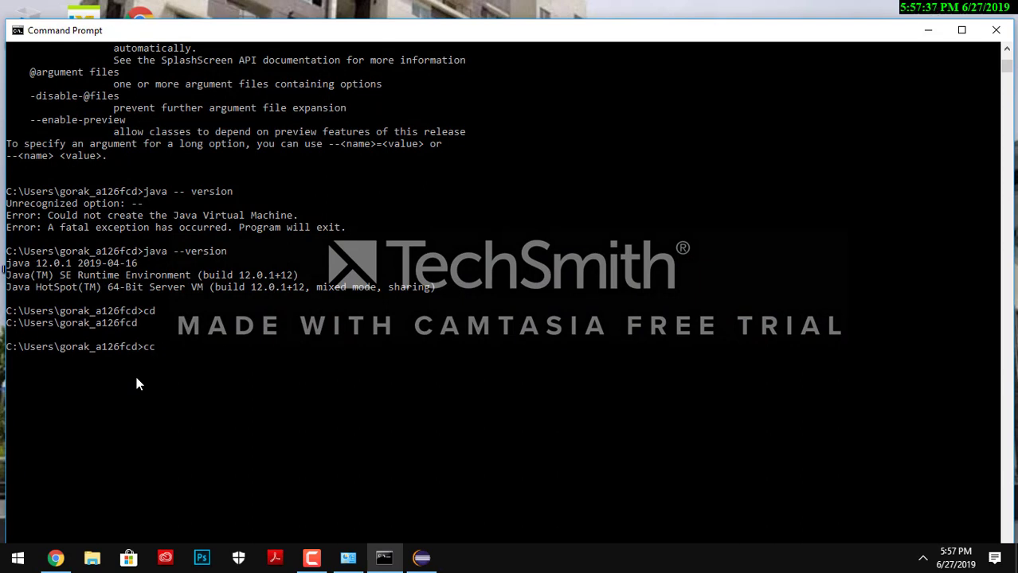
- Try to start Chrome with the commands "chrome" and "chrome.exe", and minimize the Command Prompt
text(chrome.)
key(BackSpace)
key(BackSpace)
key(BackSpace)
text(me)
key(Return)
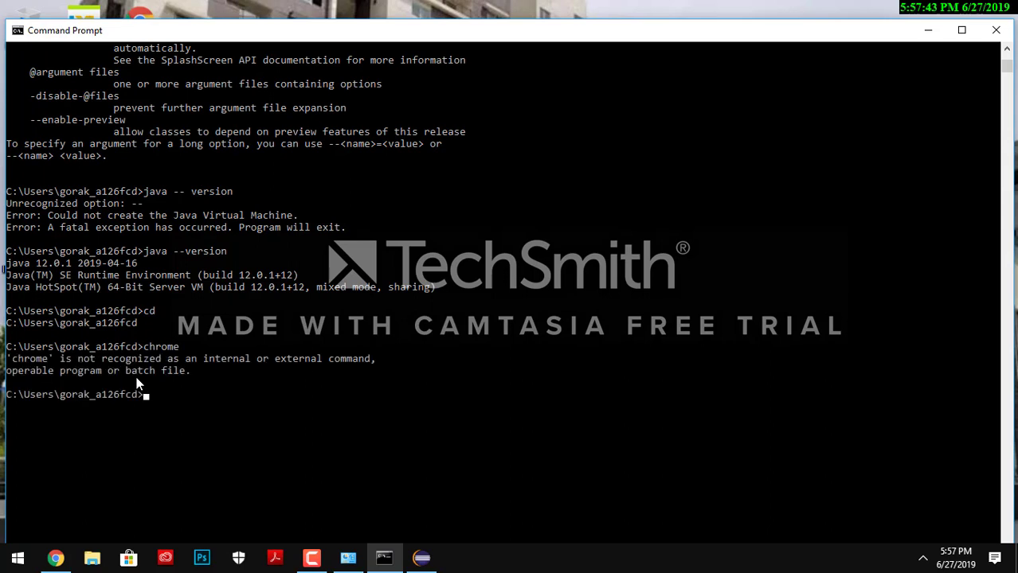
text(chrome.exe)
key(Return)
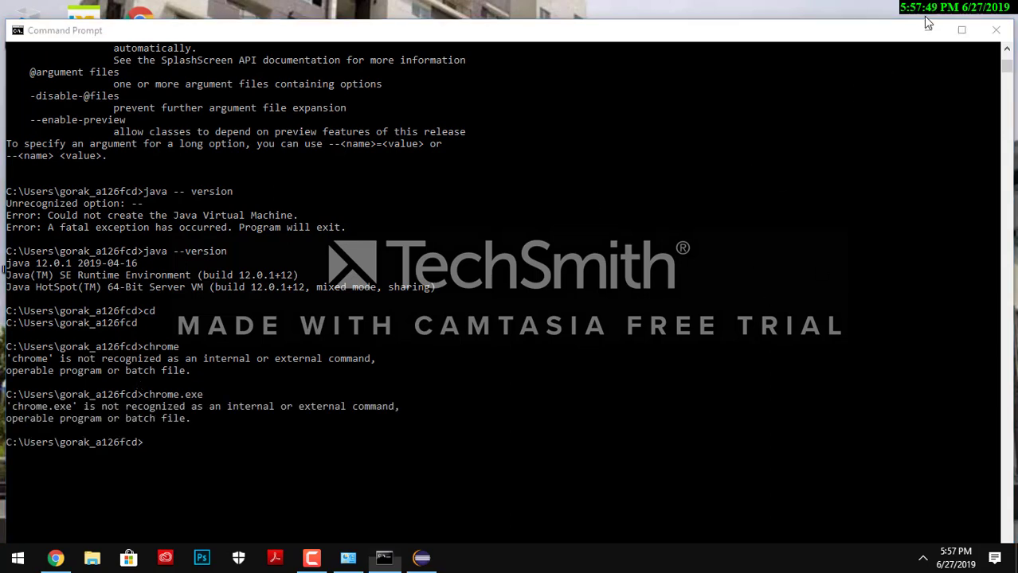
click(928, 30)
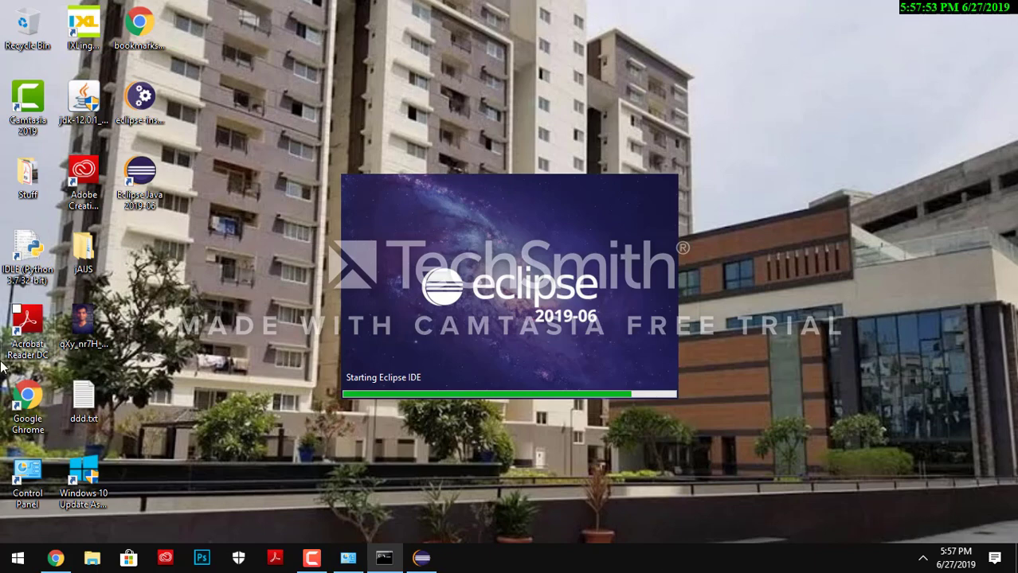
click(429, 308)
mouse_move(28, 403)
mouse_down()
mouse_move(4, 540)
mouse_move(165, 409)
mouse_move(24, 417)
mouse_up()
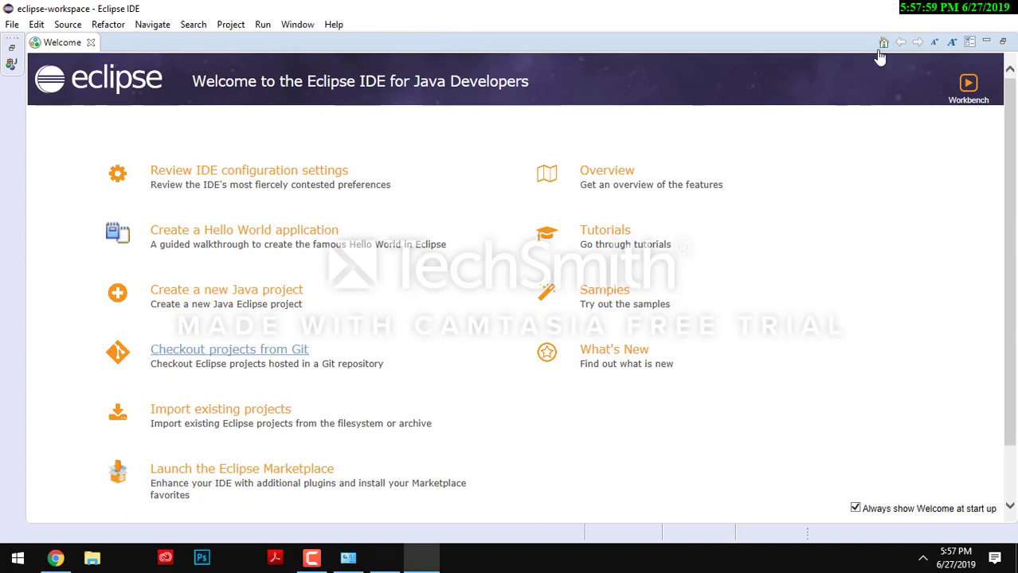
- Create a new Java project named "Hello world" from the Welcome page and dismiss the module-info.java error
click(209, 309)
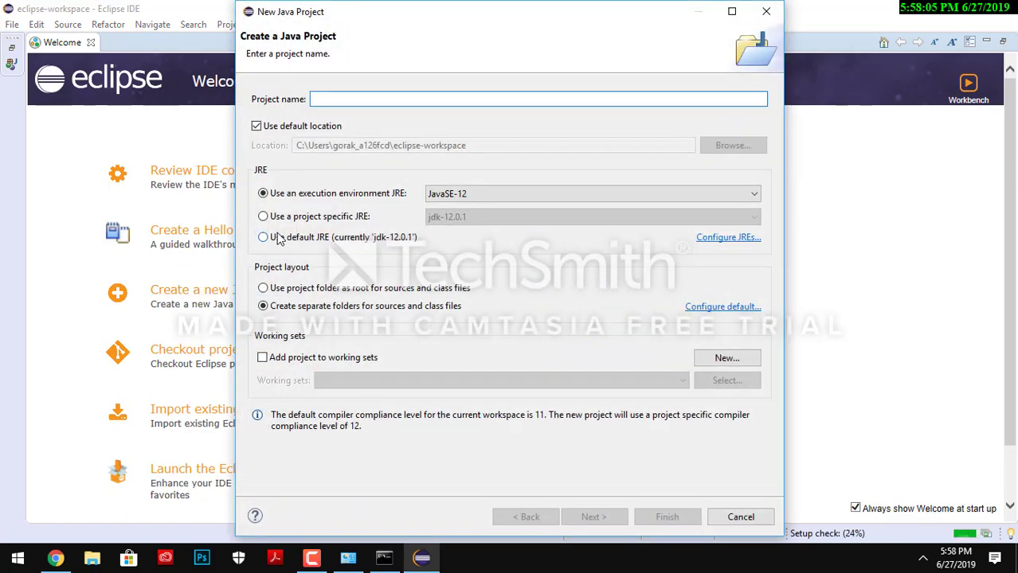
text(Hello )
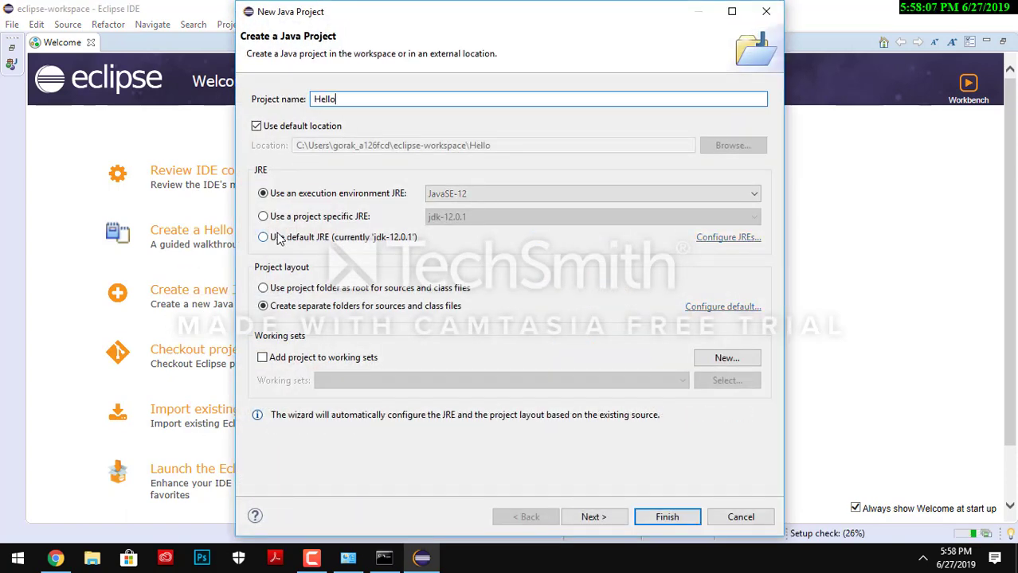
text(world)
key(Return)
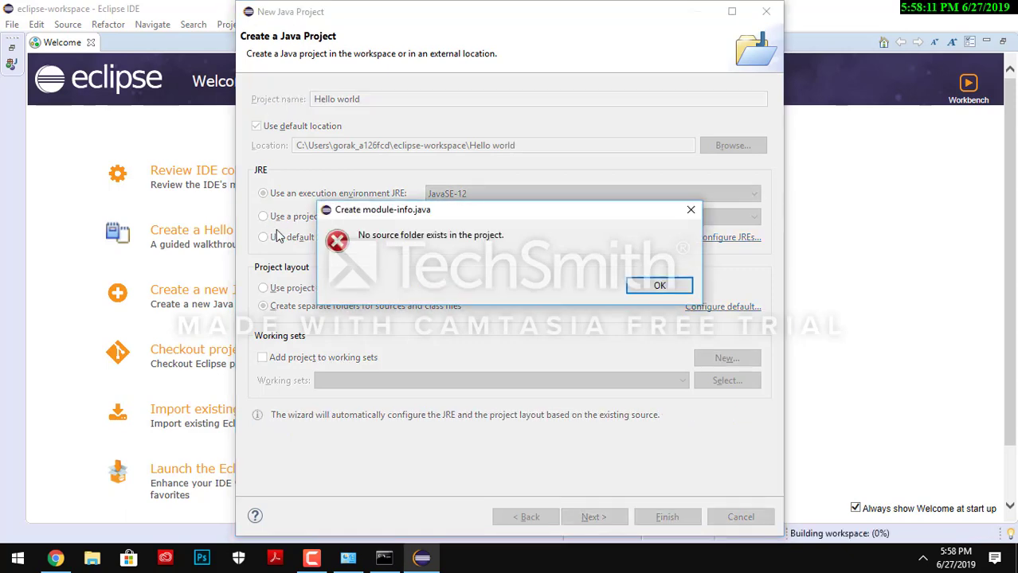
click(675, 287)
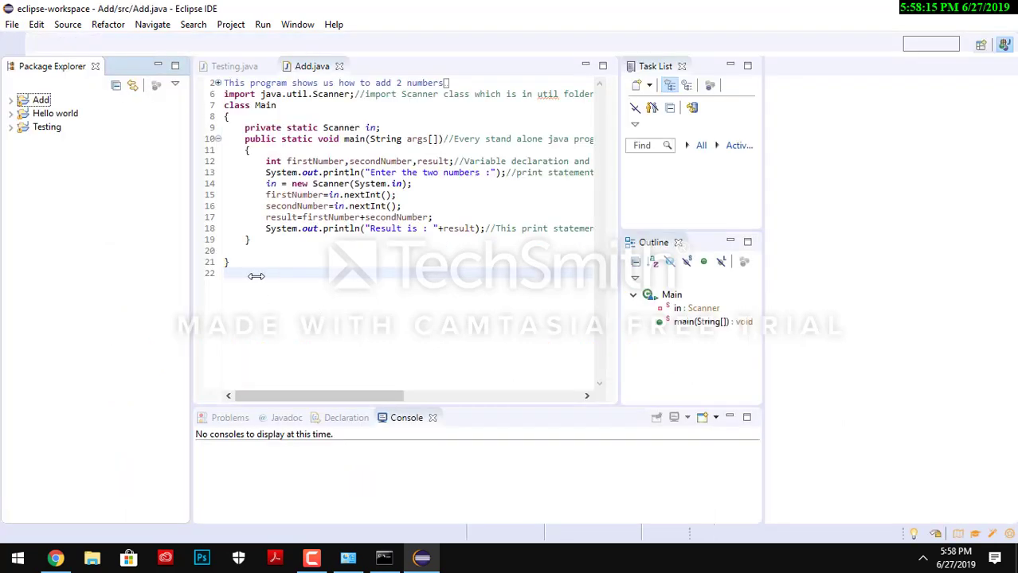
click(379, 258)
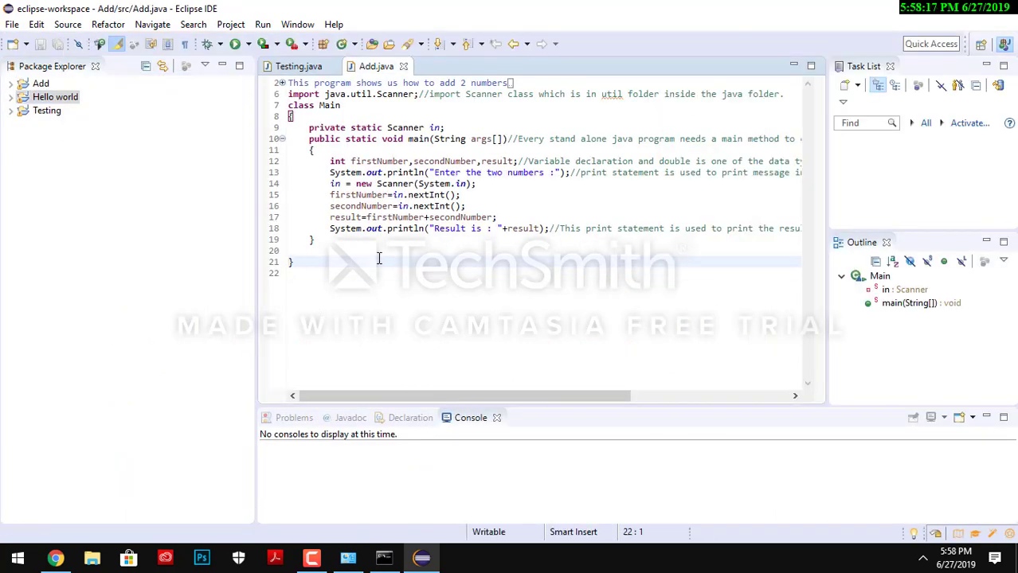
click(97, 209)
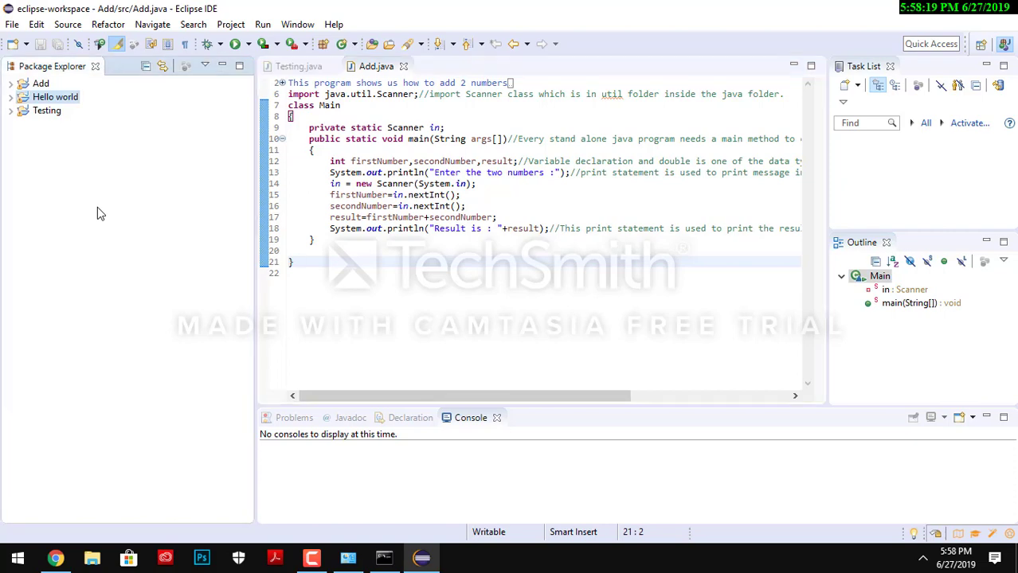
- Create another new Java project named "aaa" with the default settings
click(12, 25)
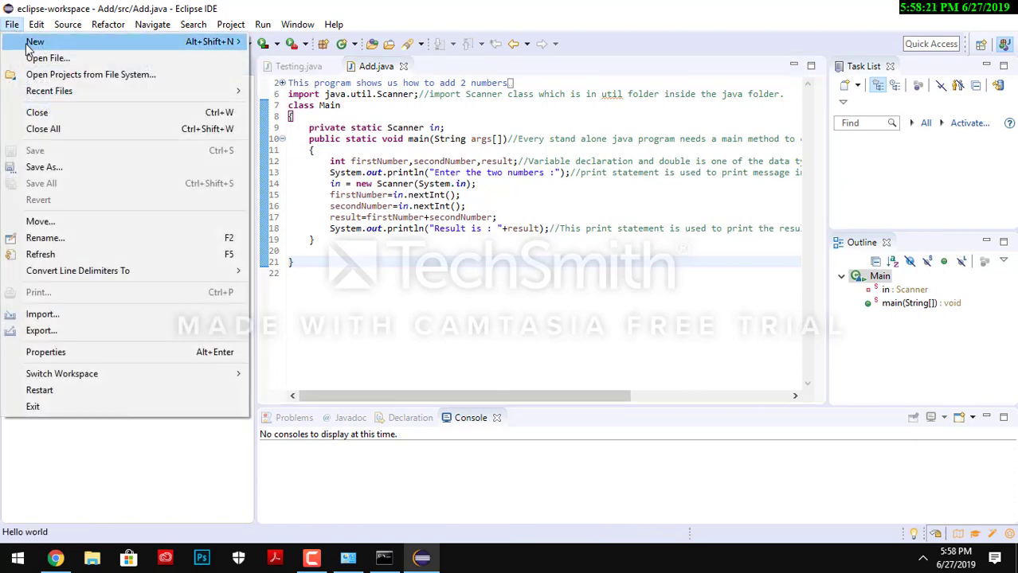
mouse_move(231, 41)
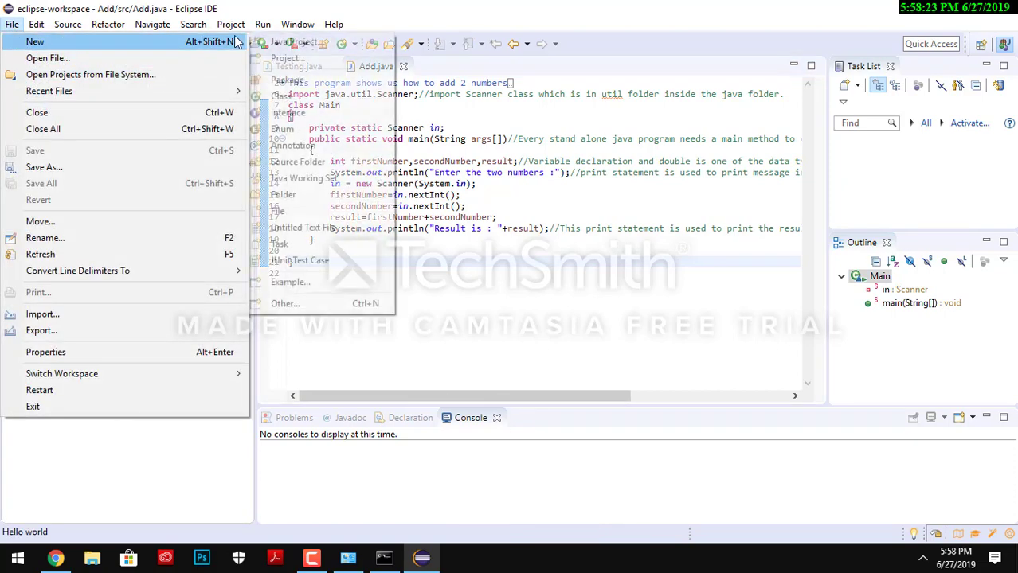
click(271, 43)
text(a)
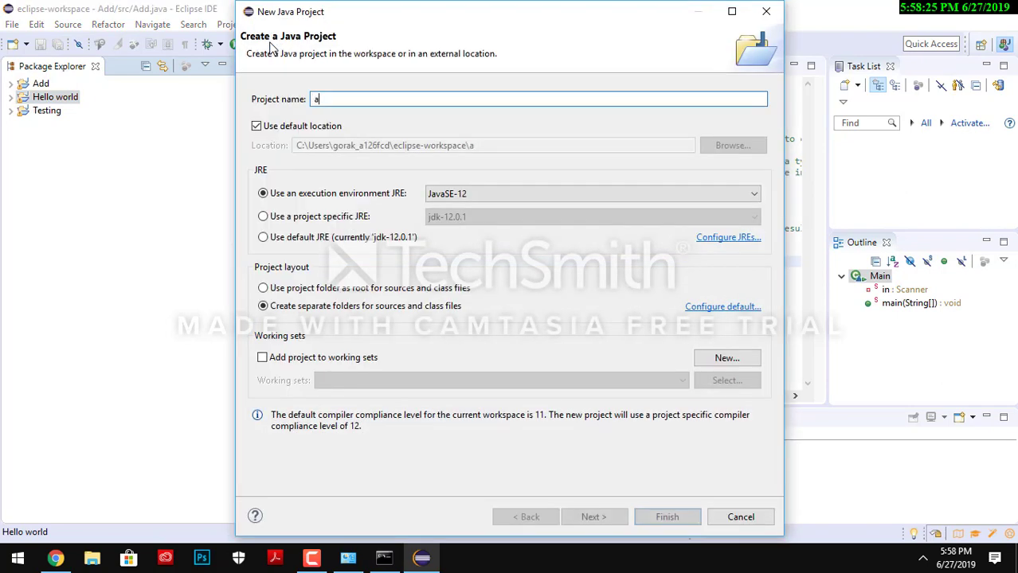
text(aa)
key(Return)
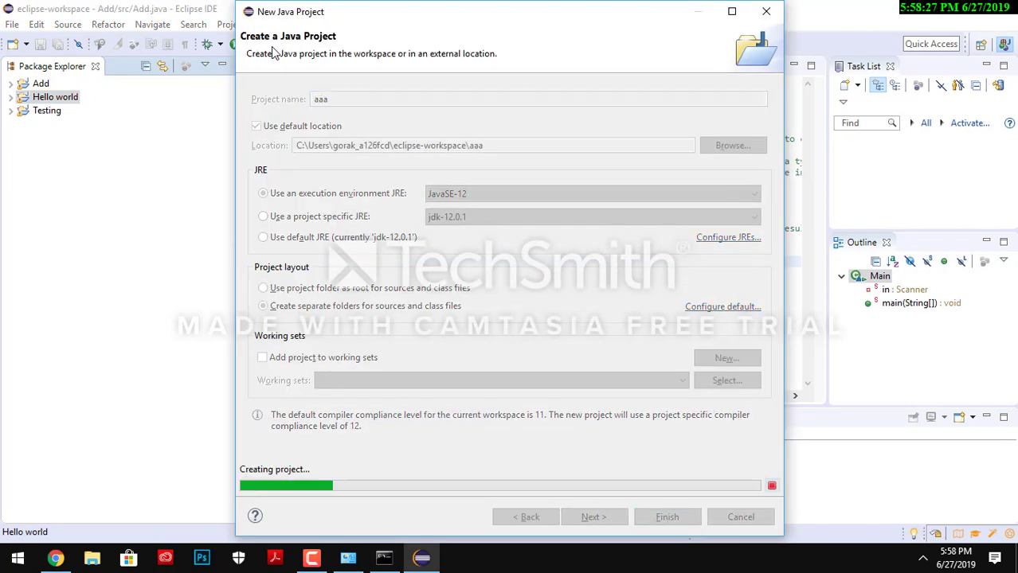
click(650, 344)
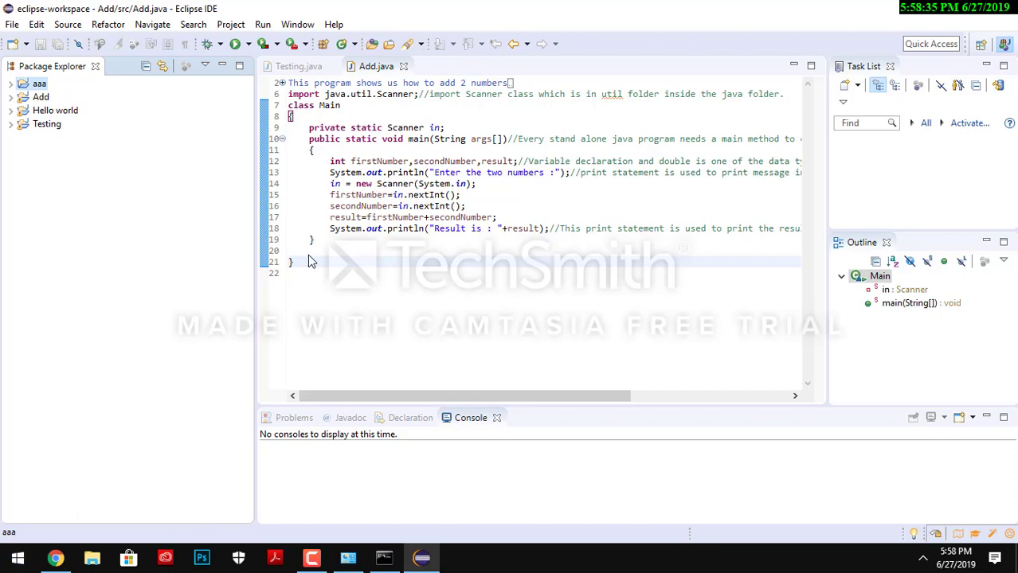
- Close the System window and the Command Prompt, returning to the Eclipse workspace
right_click(32, 304)
mouse_move(348, 558)
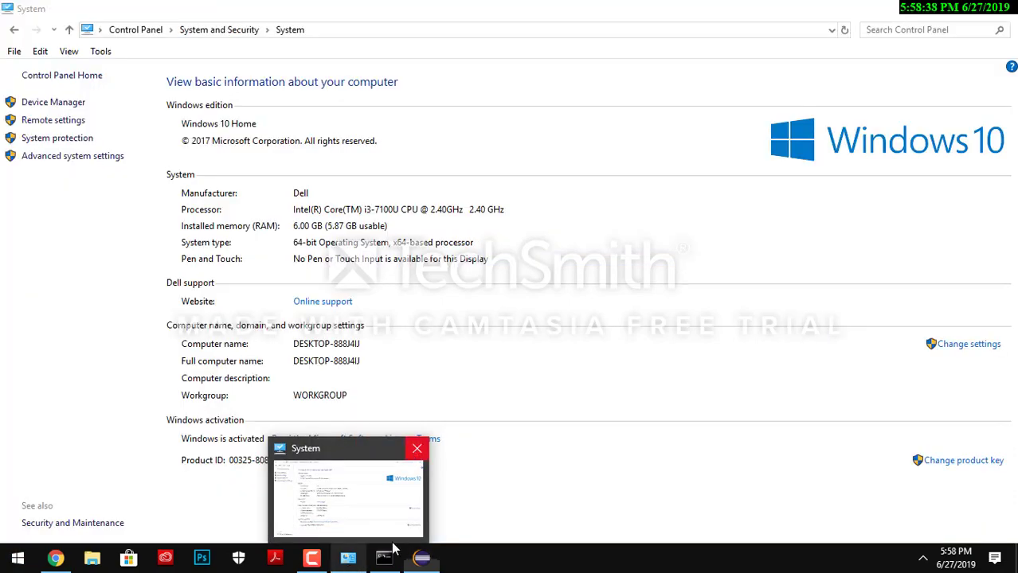
click(416, 451)
click(348, 557)
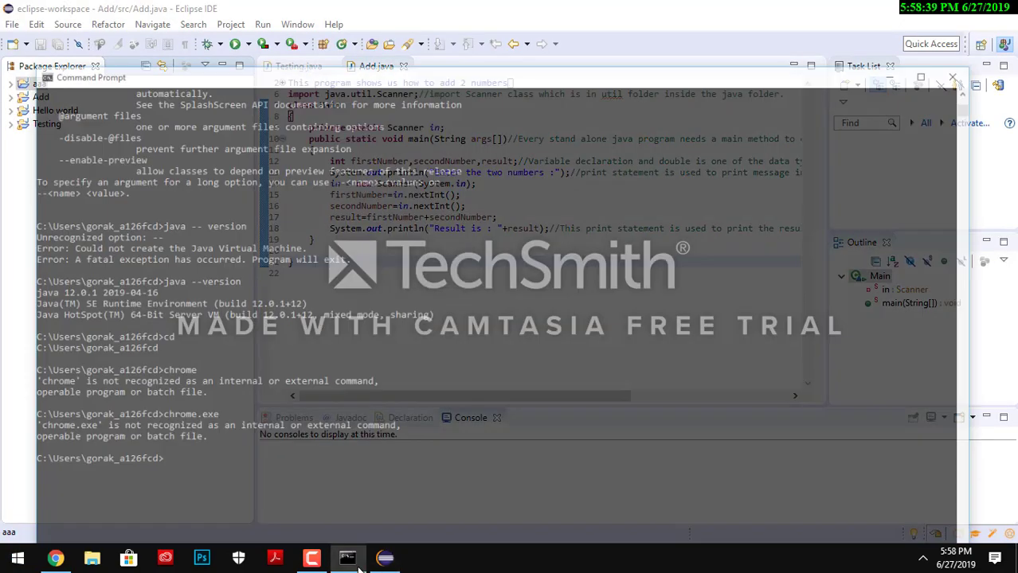
click(1005, 47)
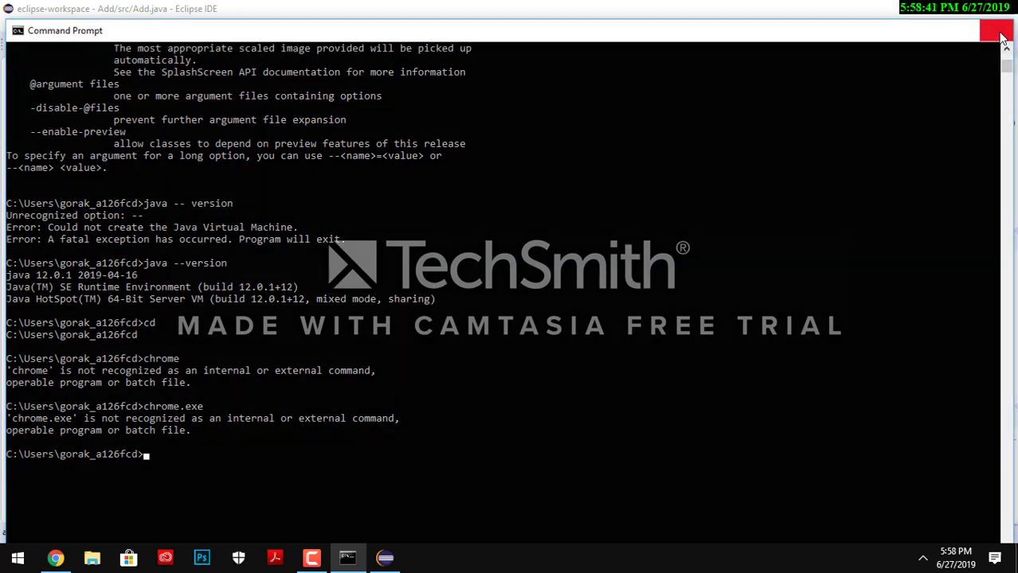
click(996, 30)
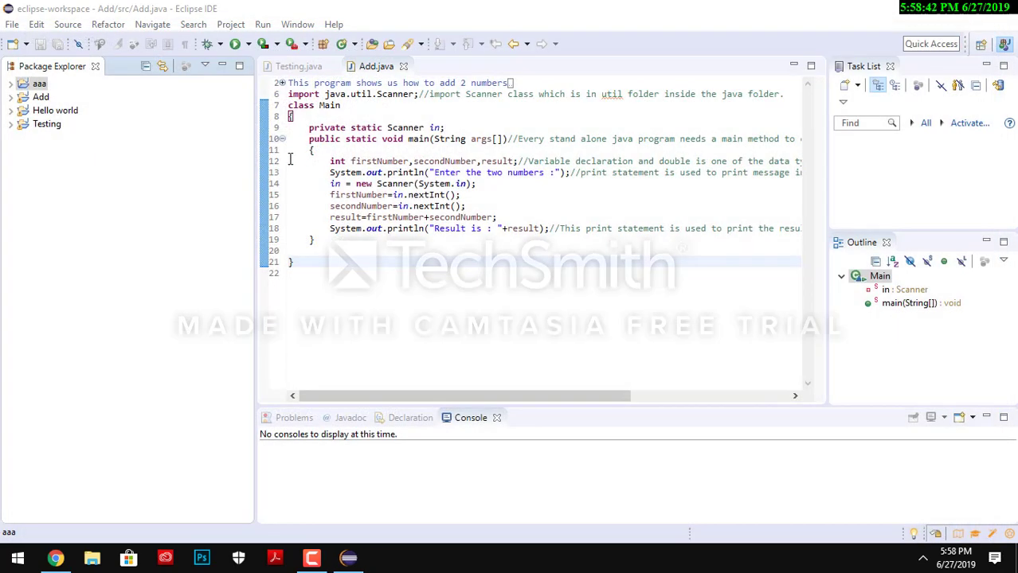
- Add a public class named "Hello" to the aaa project with a public static void main(String[] args) stub
right_click(36, 96)
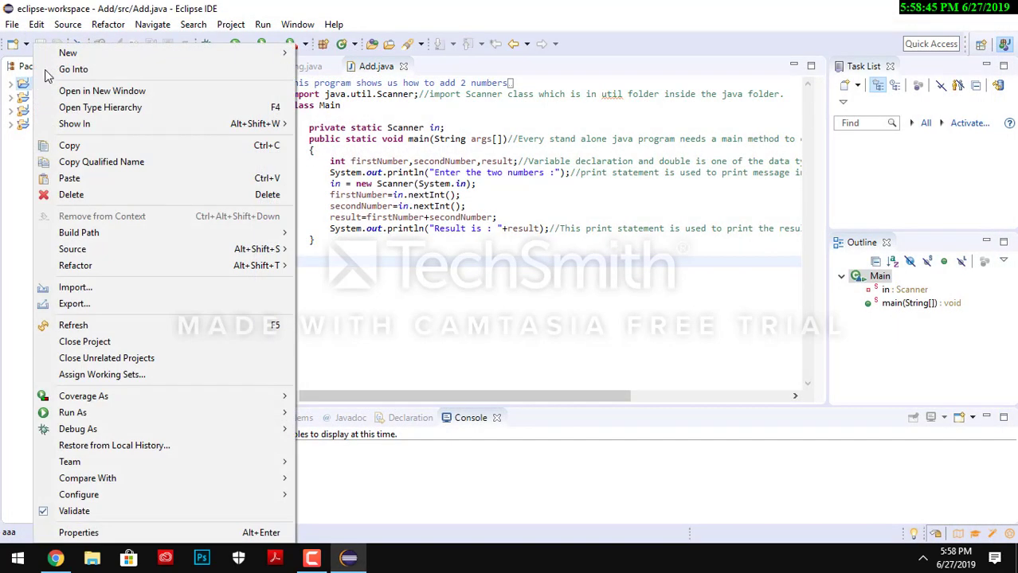
mouse_move(70, 56)
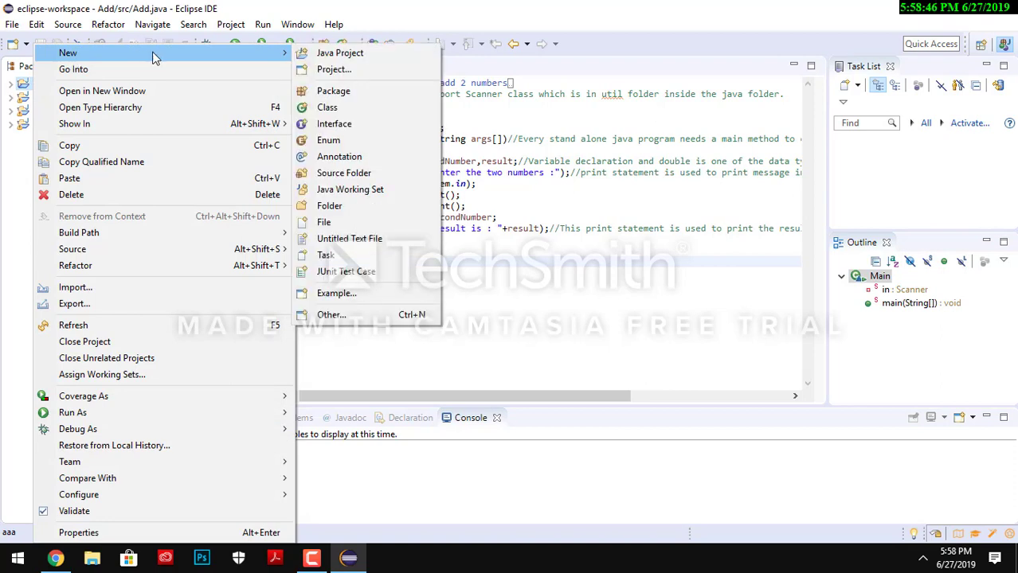
click(347, 107)
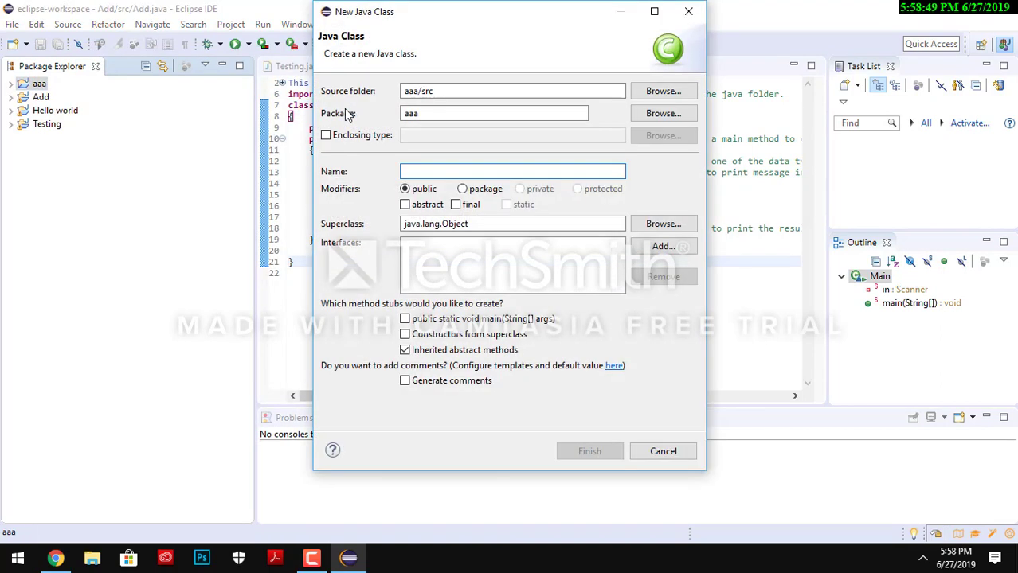
text(Hello)
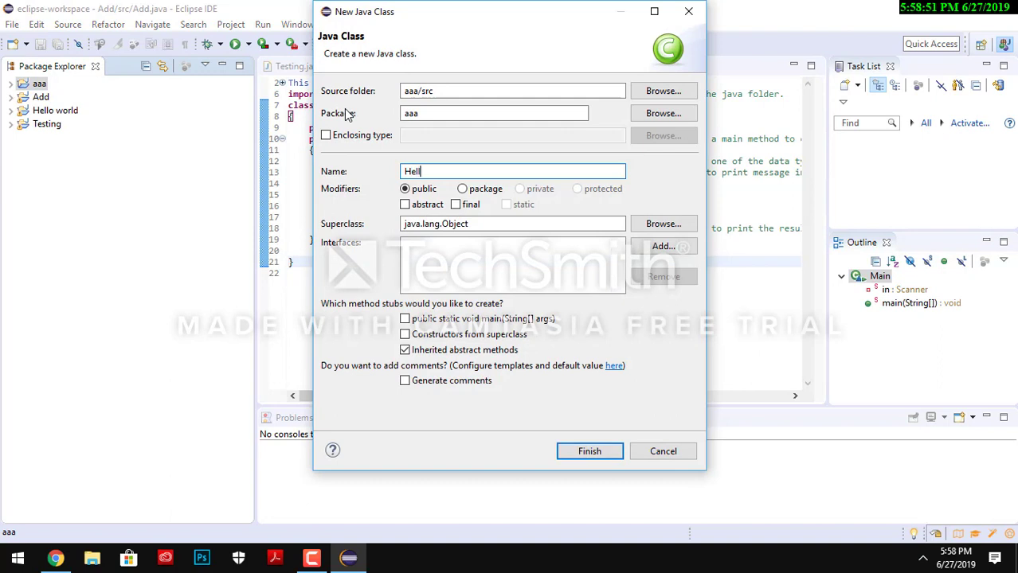
click(429, 323)
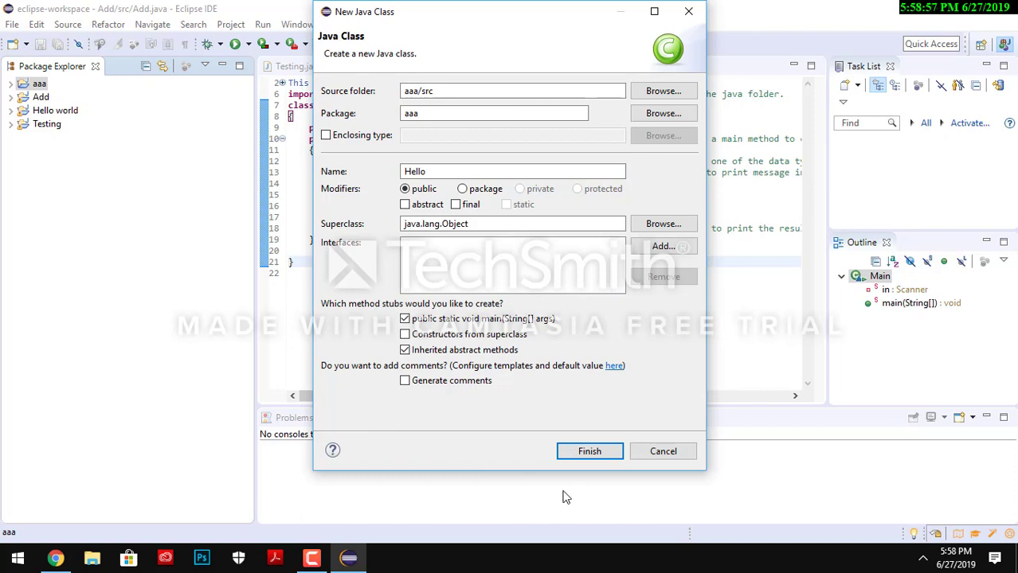
click(587, 452)
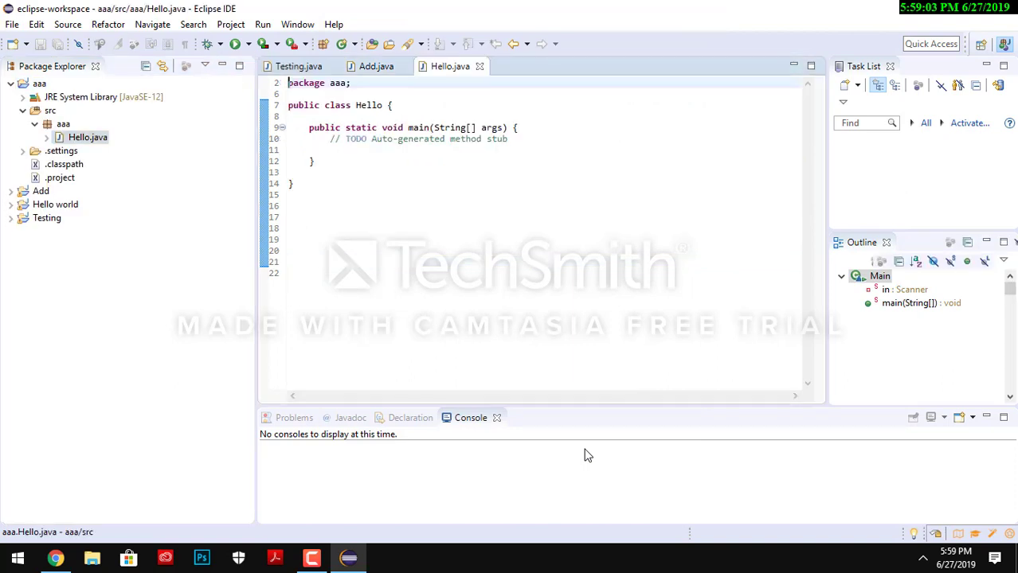
- Delete the auto-generated TODO comment inside the main method of Hello.java
key(Down)
key(Down)
key(Down)
key(Down)
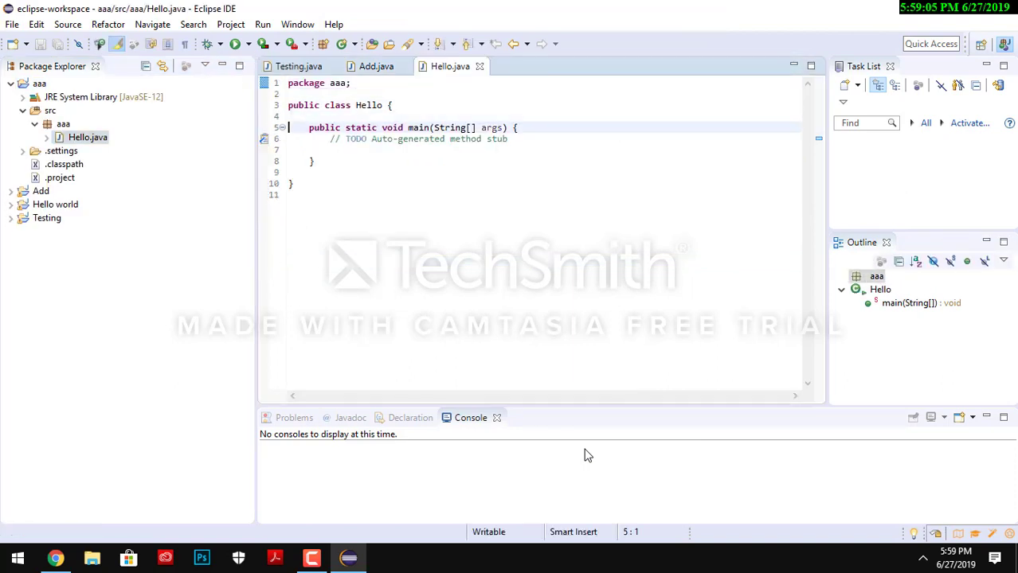
key(Right)
key(Right)
key(Right)
key(Right)
key(Right)
key(Right)
key(Right)
key(Right)
key(Right)
key(Right)
key(Right)
key(Right)
key(Right)
key(Right)
key(Right)
key(Right)
key(Right)
key(Right)
key(Right)
key(Right)
key(Right)
key(Right)
key(Right)
key(Right)
key(Right)
key(Right)
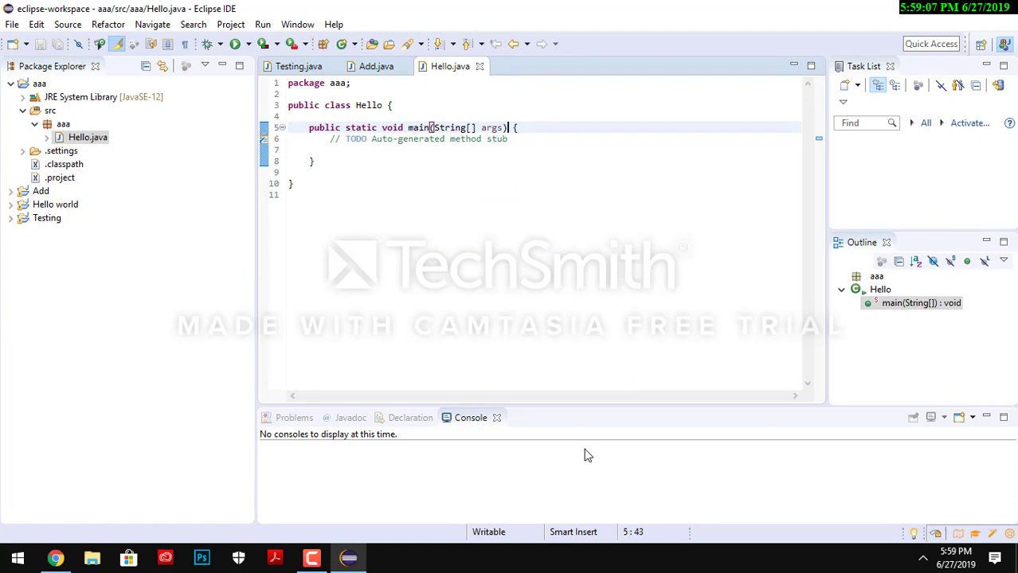
key(Right)
key(Right)
key(Right)
key(Right)
key(Right)
key(Right)
key(Right)
key(Right)
key(Right)
key(Right)
key(Right)
key(Right)
key(Right)
key(Right)
key(Right)
key(Right)
key(Right)
key(Right)
key(Right)
key(Right)
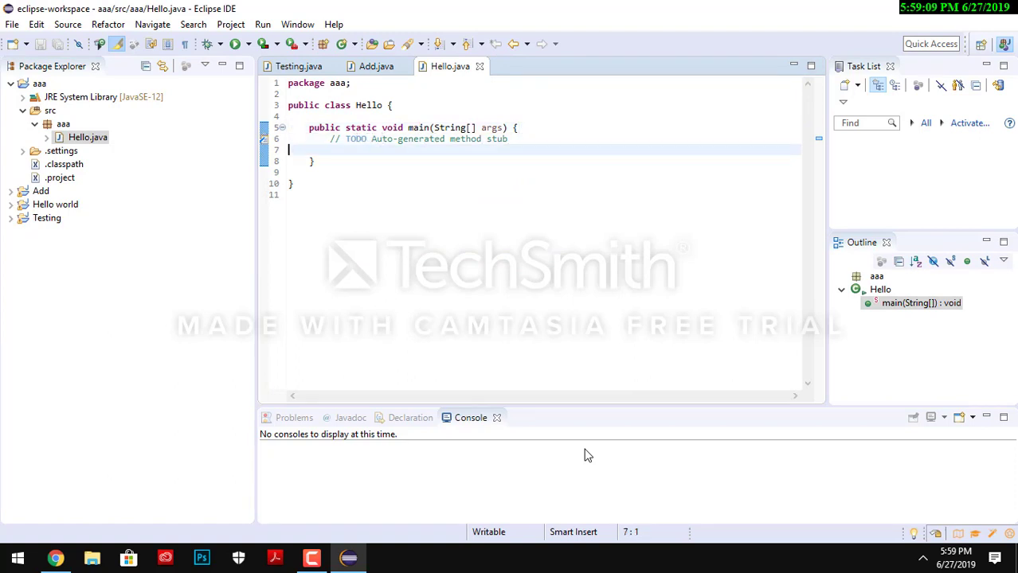
key(Left)
key(BackSpace)
text(\)
key(BackSpace)
key(BackSpace)
key(BackSpace)
key(BackSpace)
key(BackSpace)
key(BackSpace)
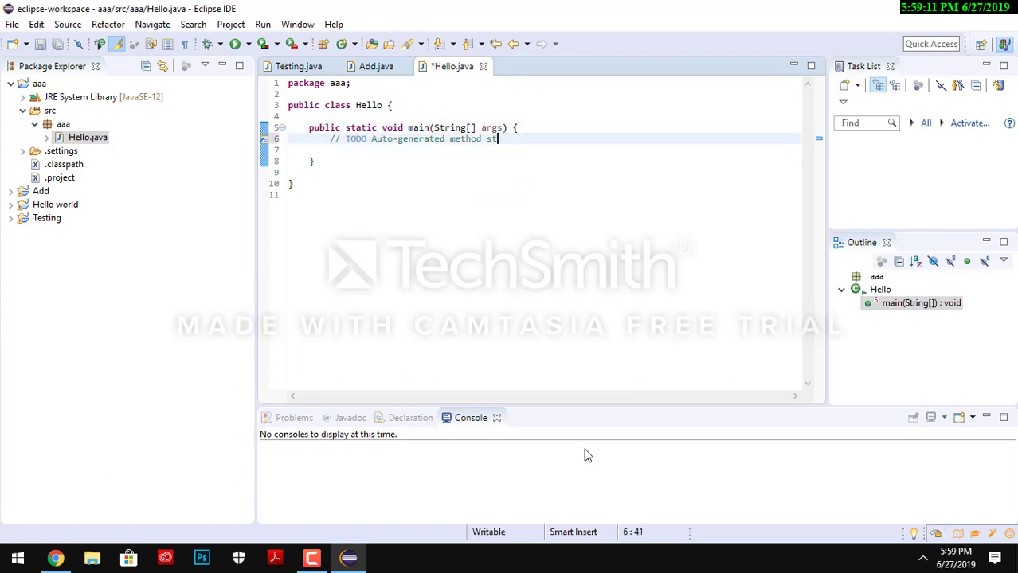
key(BackSpace)
key(BackSpace)
key(BackSpace)
key(BackSpace)
key(BackSpace)
key(BackSpace)
key(BackSpace)
key(BackSpace)
key(BackSpace)
key(BackSpace)
key(BackSpace)
key(BackSpace)
key(BackSpace)
key(BackSpace)
key(BackSpace)
key(BackSpace)
key(BackSpace)
key(BackSpace)
key(BackSpace)
key(BackSpace)
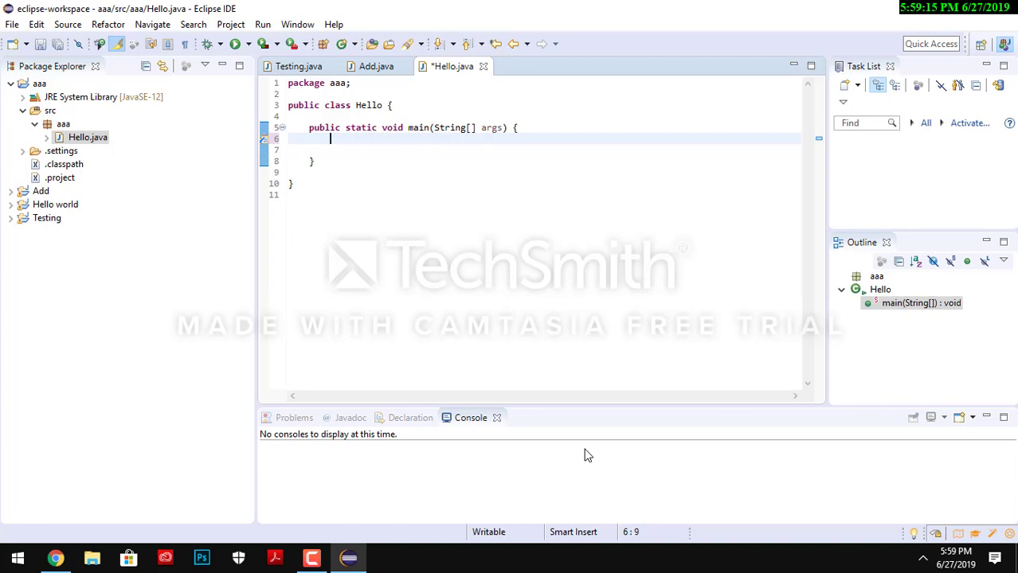
- Write the statement System.out.println("Hello youtube"); in the body of the main method
text(System.out.)
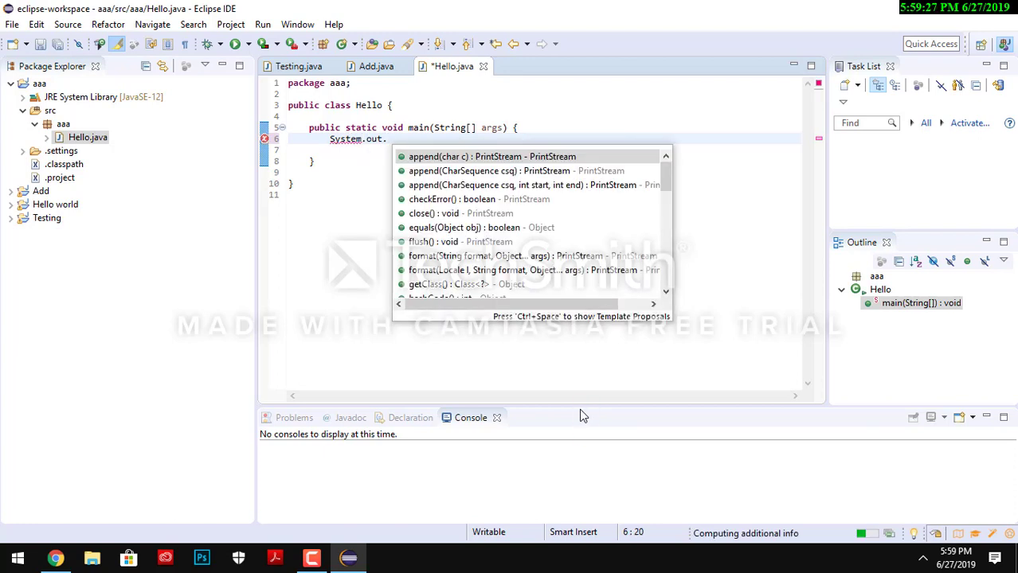
text(prinl)
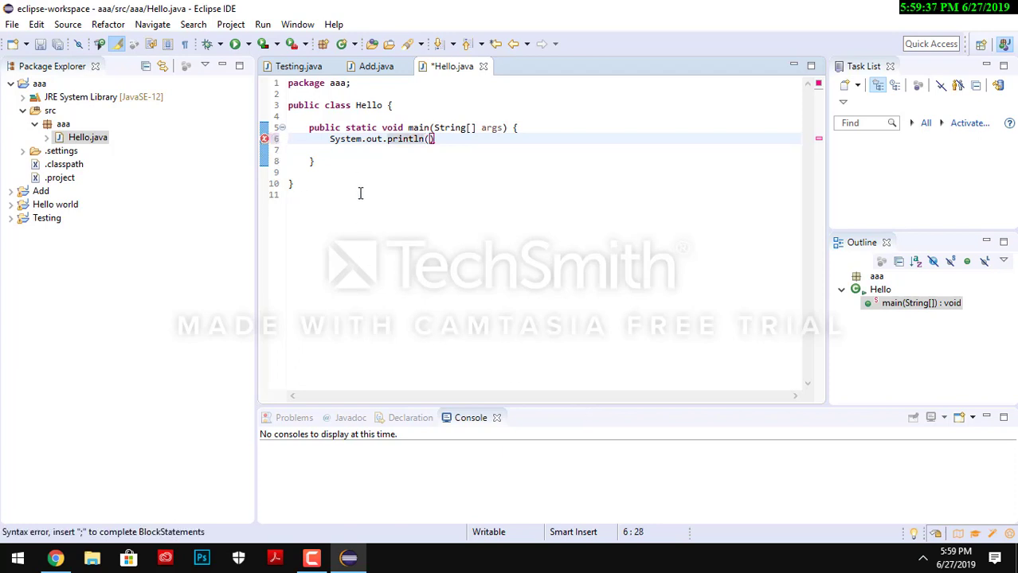
text(")
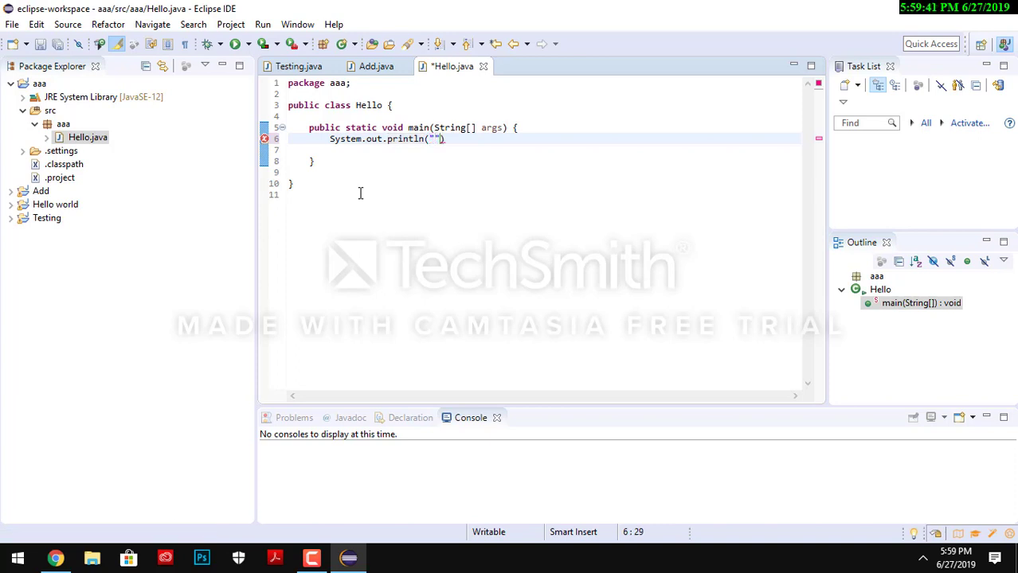
text(Hello wo)
text(tube)
text("))
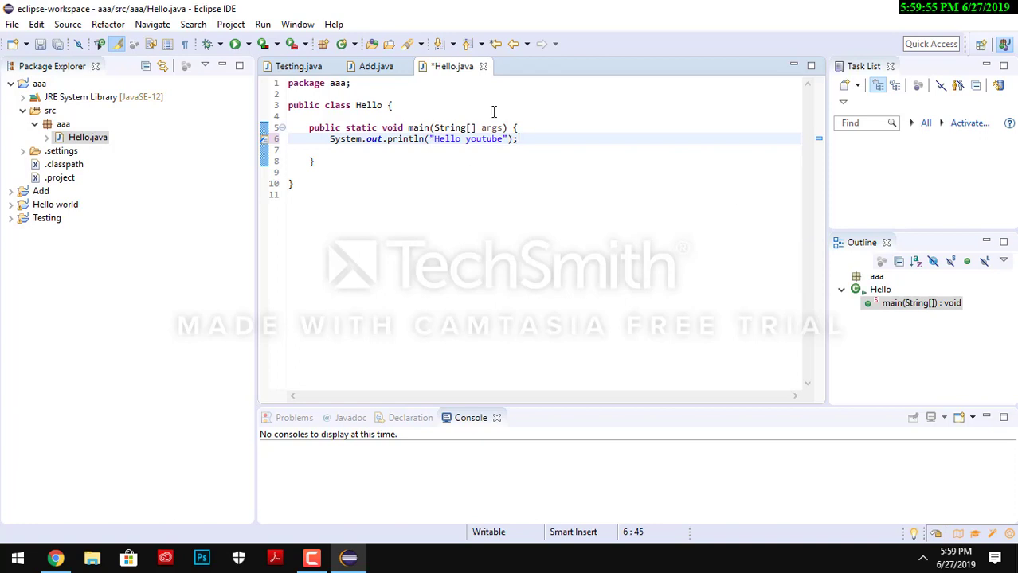
- Run Hello.java as a Java Application, saving the file before launch, and check its output in the console
right_click(449, 74)
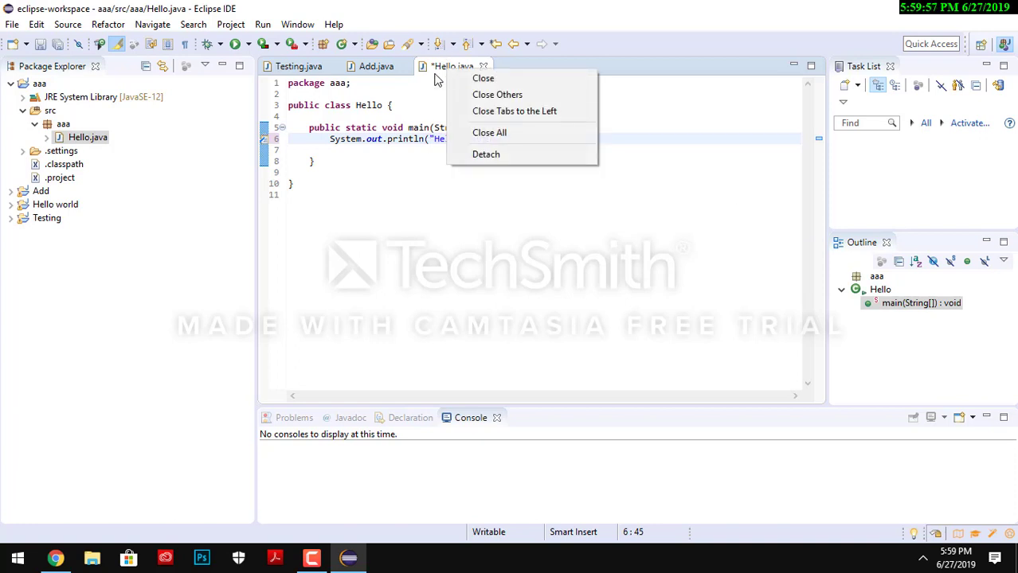
click(80, 141)
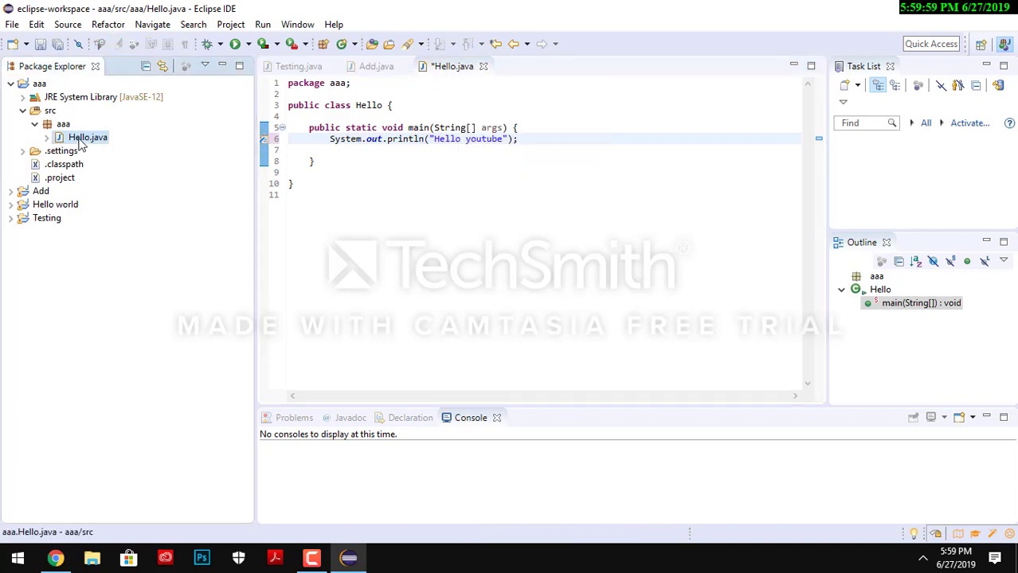
right_click(74, 142)
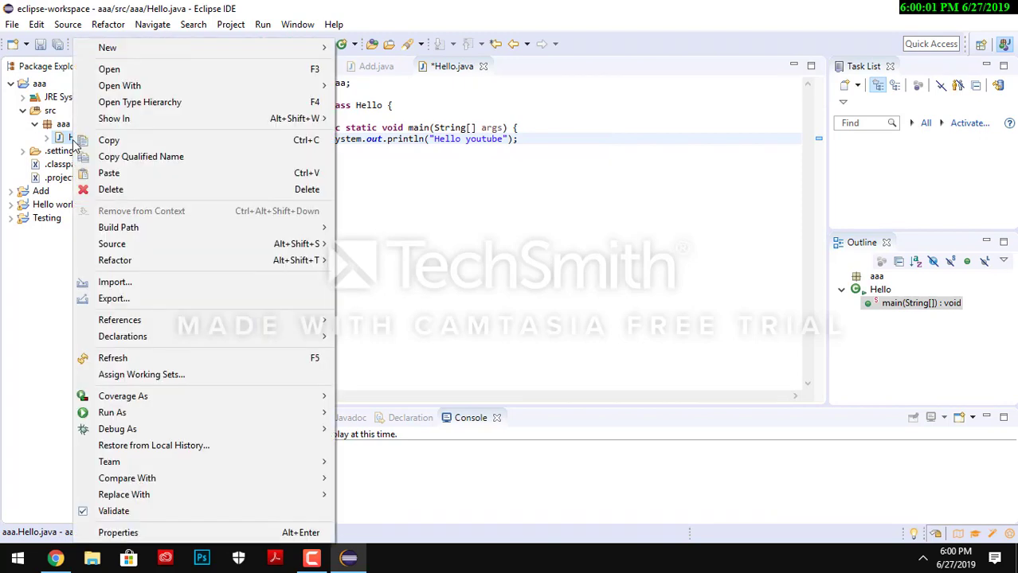
mouse_move(171, 412)
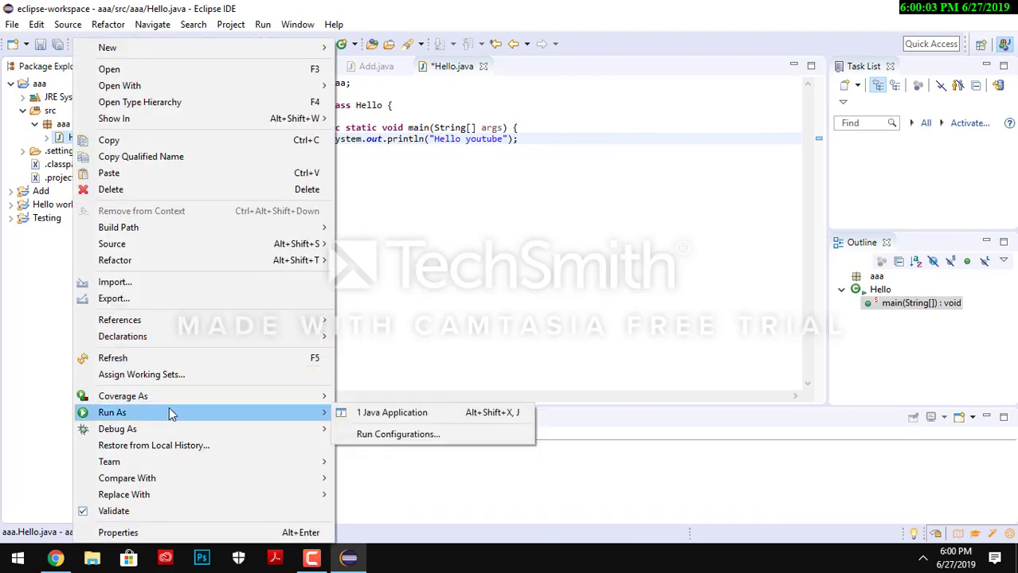
click(363, 412)
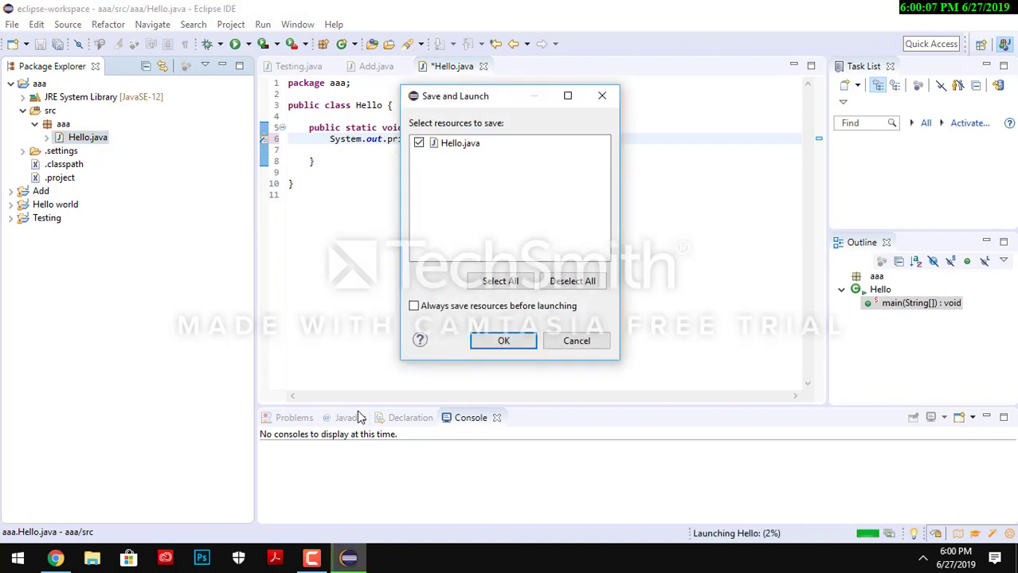
click(484, 344)
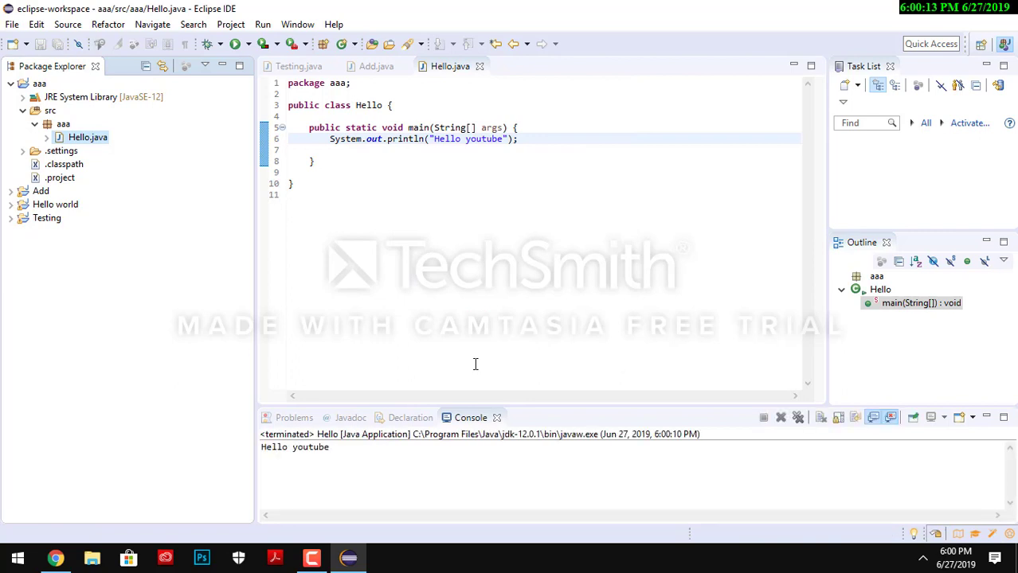
click(269, 456)
drag(323, 450, 273, 449)
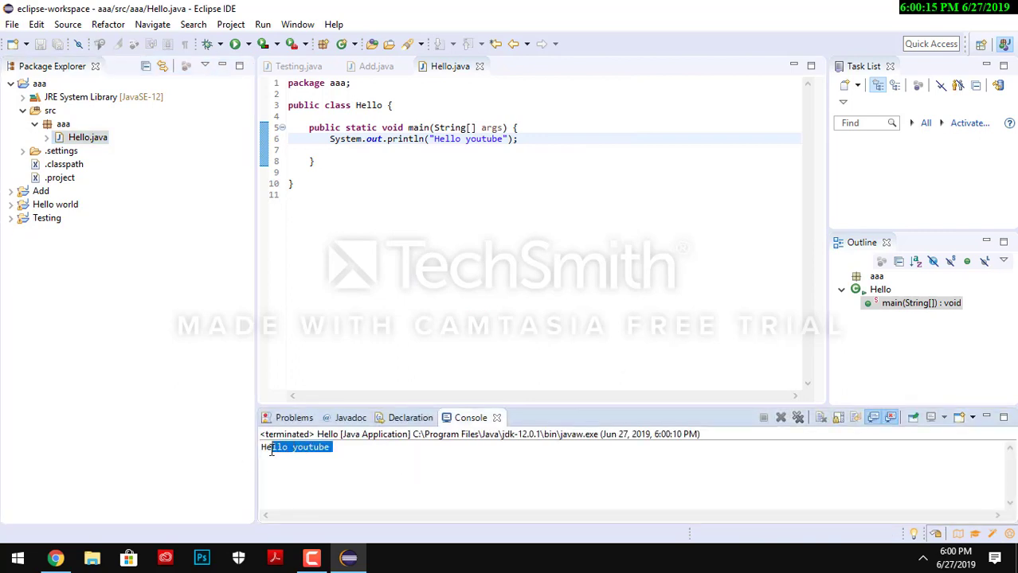
click(271, 451)
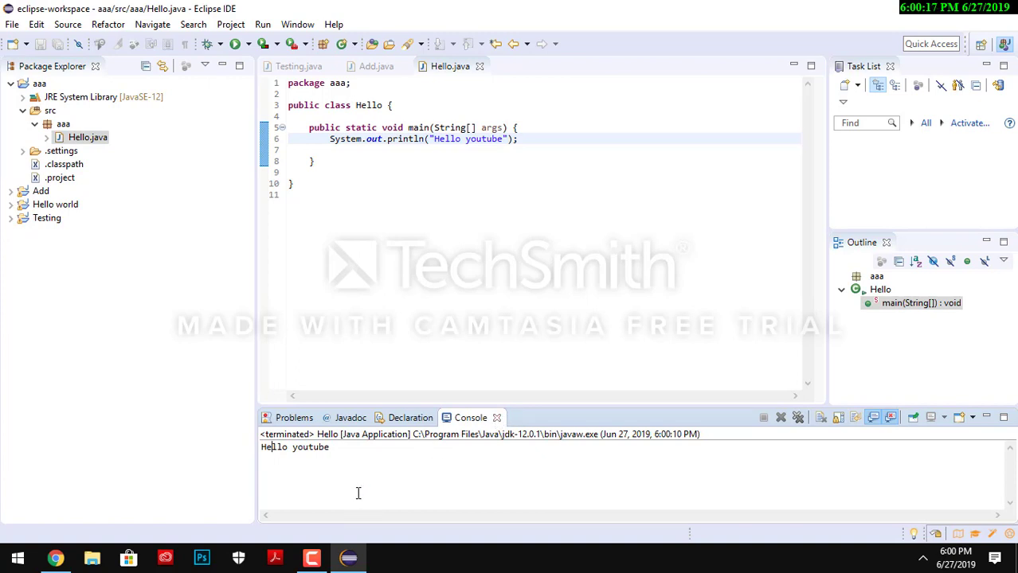
- Switch to YouTube in Chrome and open the signed-in account's own channel page
click(323, 563)
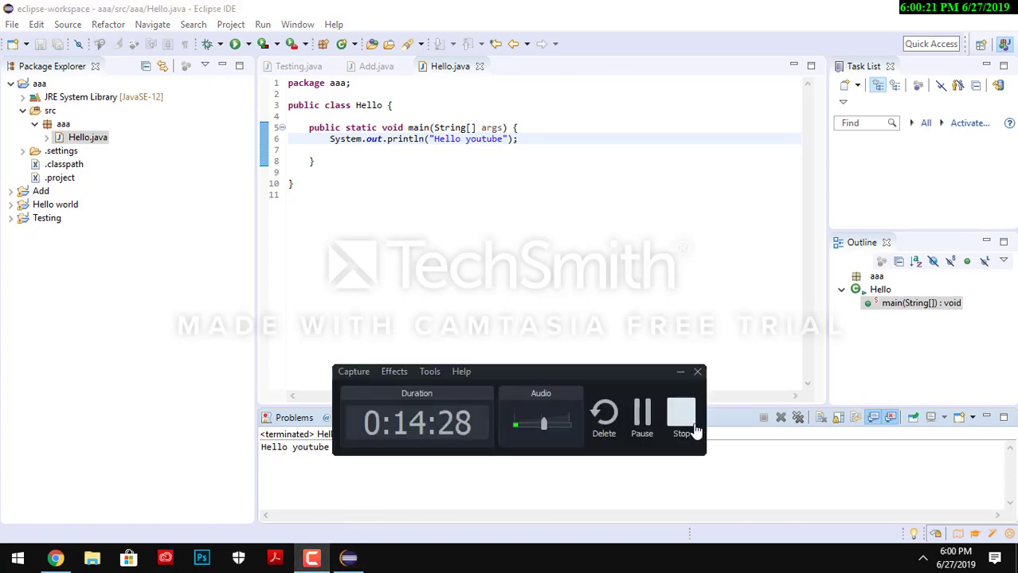
click(56, 562)
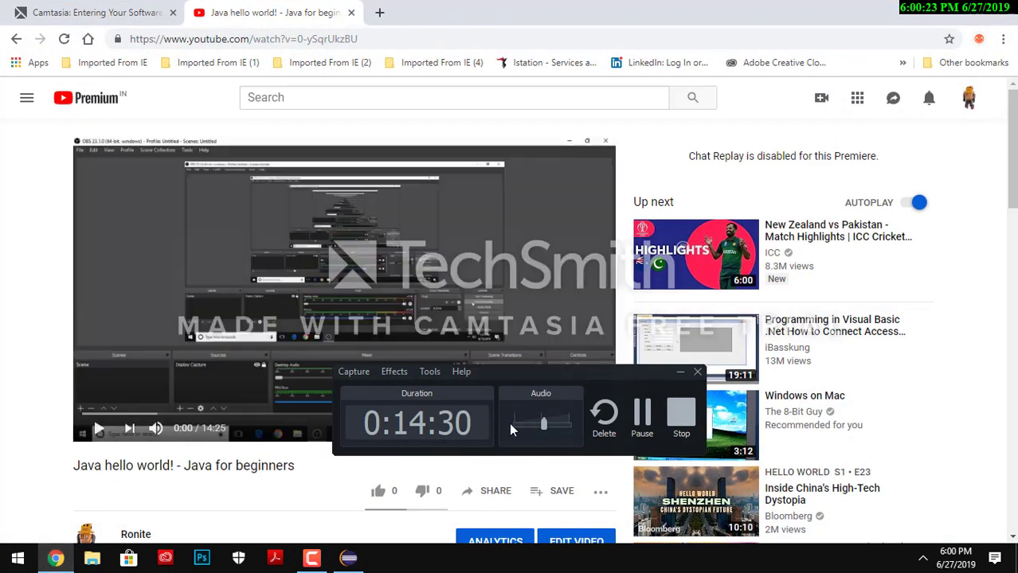
click(973, 99)
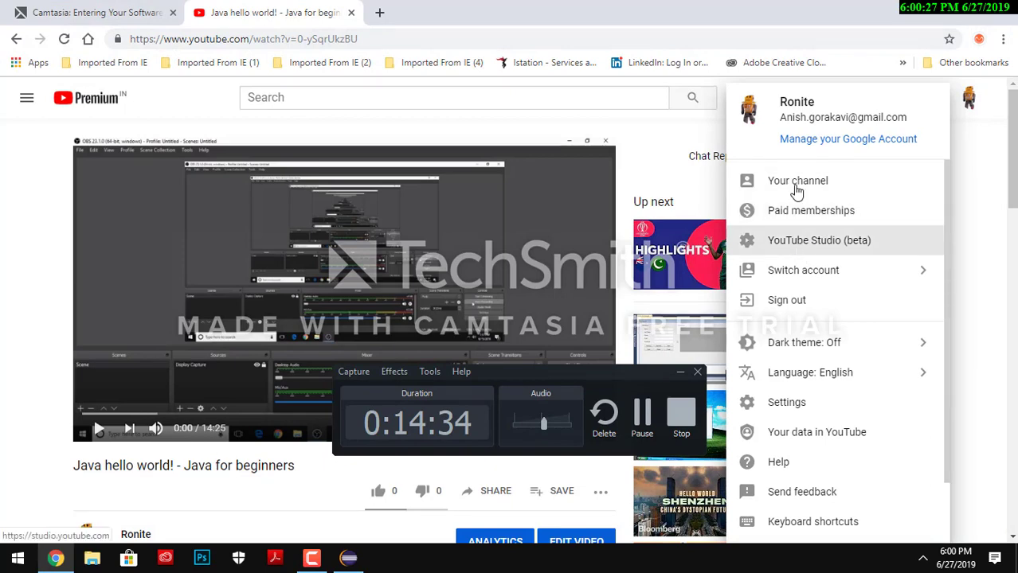
click(797, 185)
- Search YouTube for the channel's name, find the channel with the orange robot avatar among the results and open it
click(414, 99)
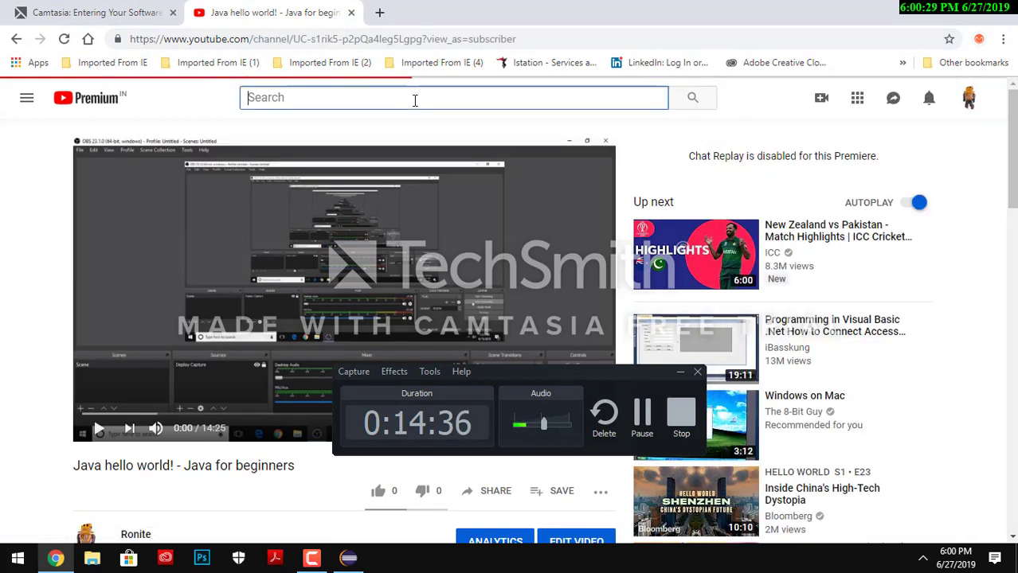
text(Ronite)
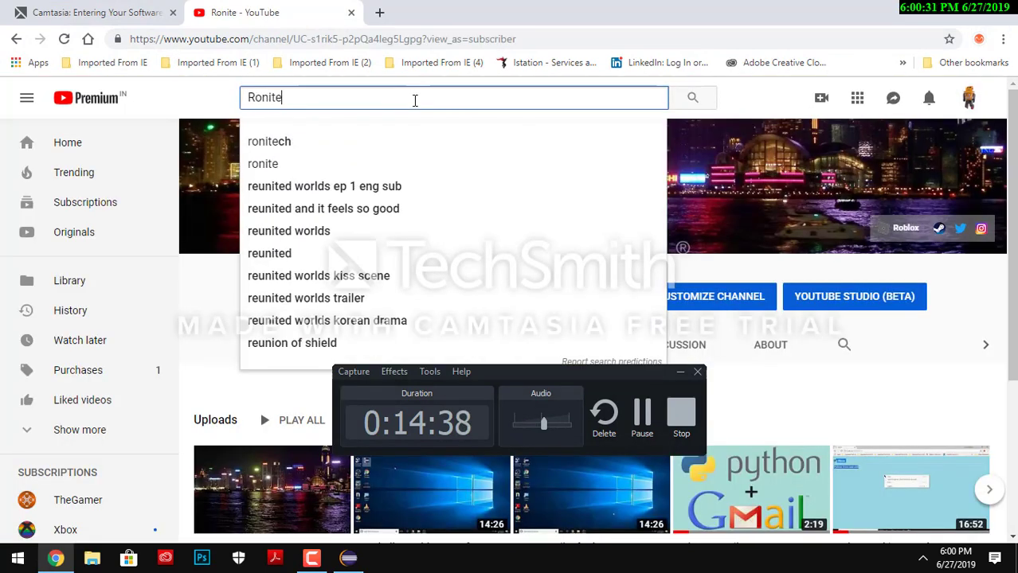
key(Return)
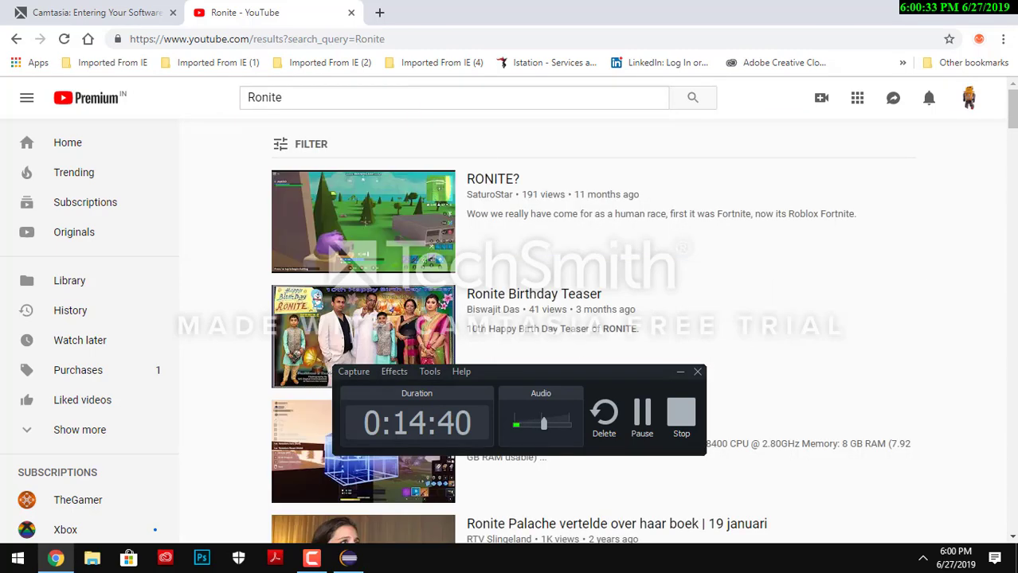
scroll(589, 330, down, 15)
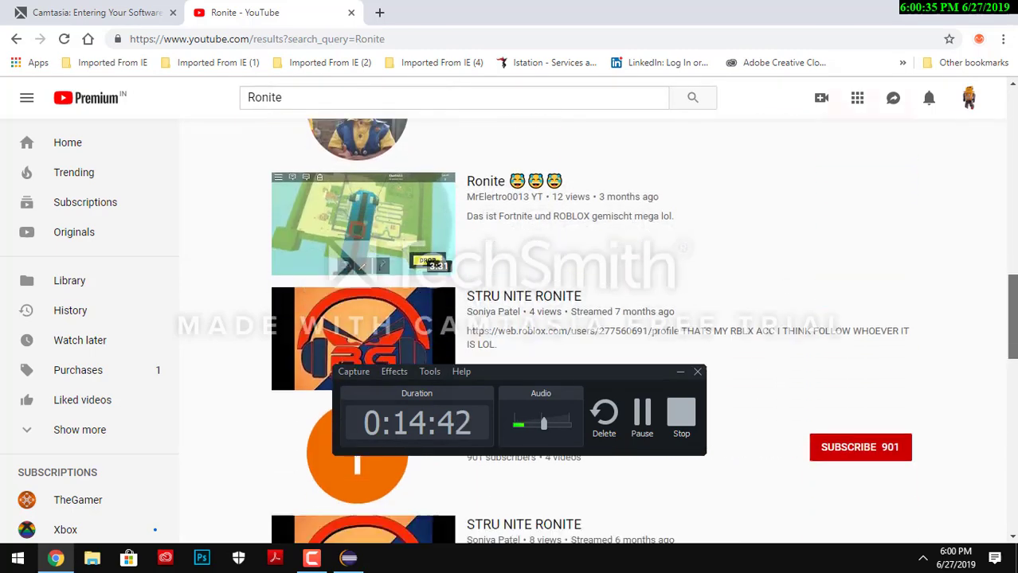
scroll(993, 539, down, 10)
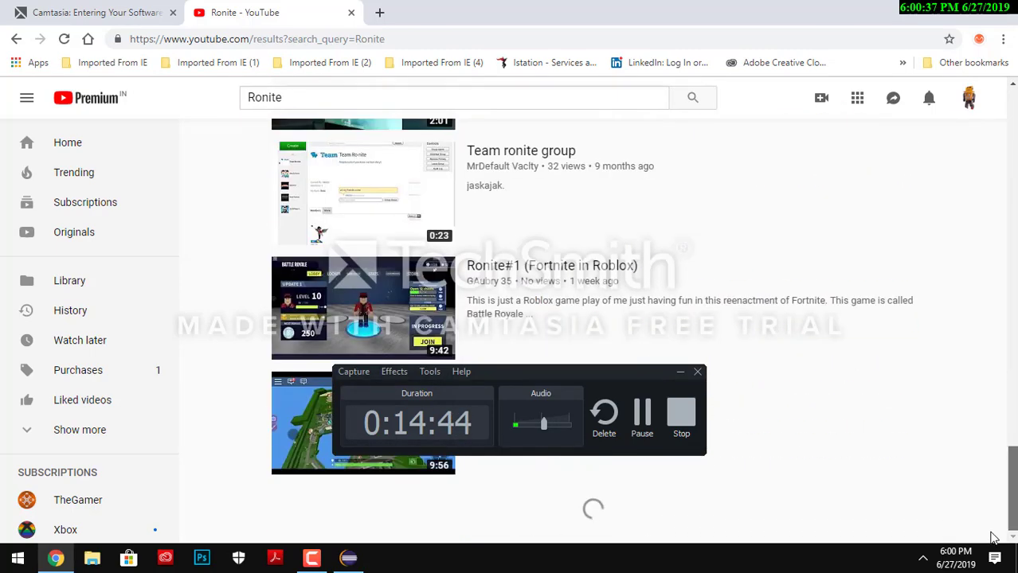
click(683, 374)
scroll(876, 307, up, 5)
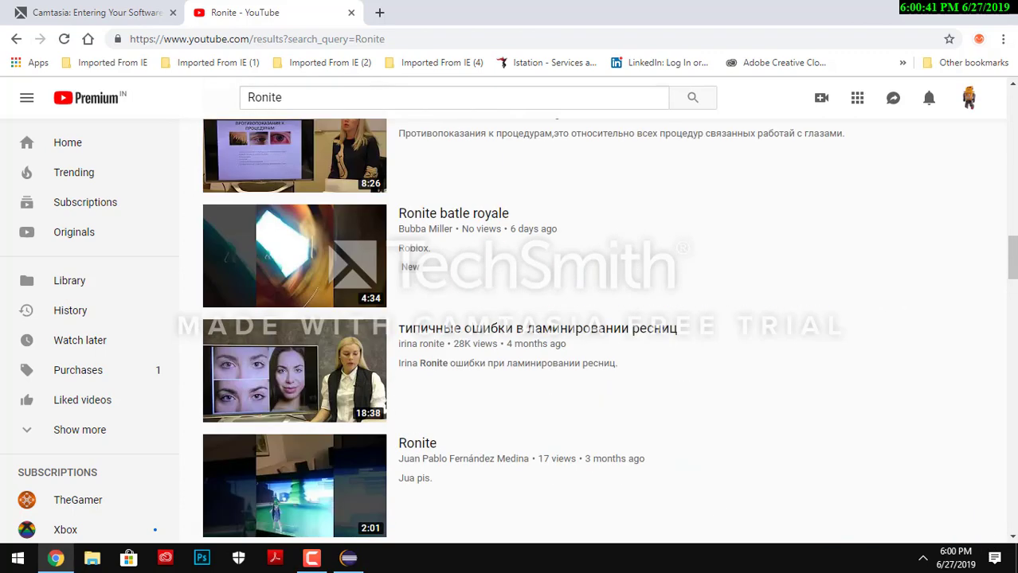
scroll(610, 331, down, 15)
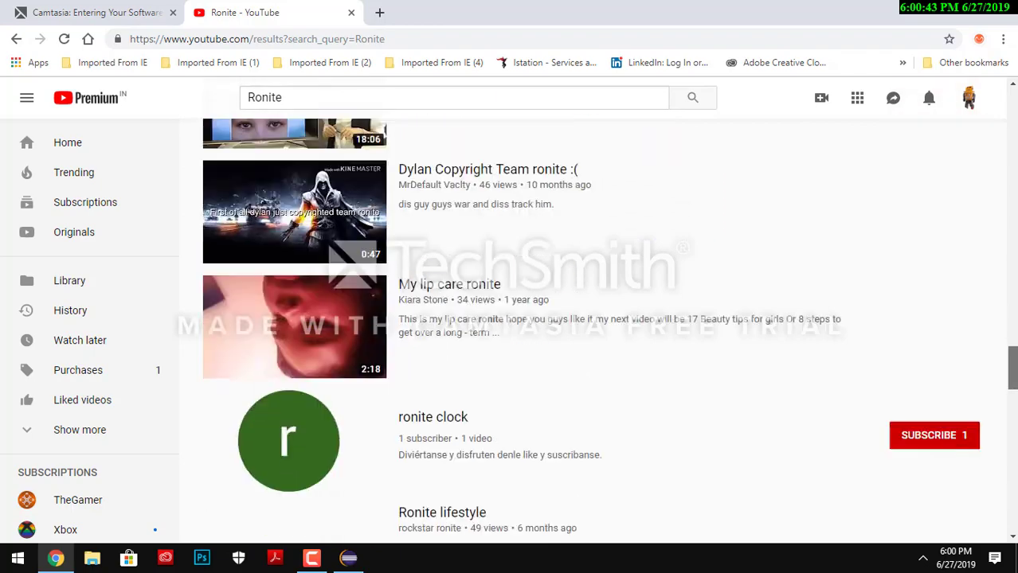
drag(1013, 359, 992, 567)
drag(1015, 440, 1016, 509)
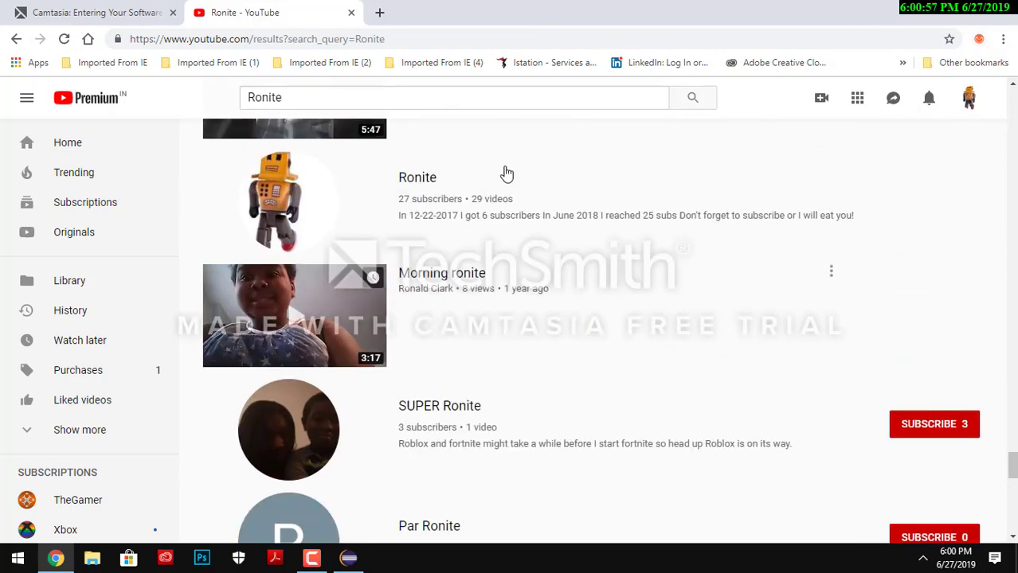
click(404, 198)
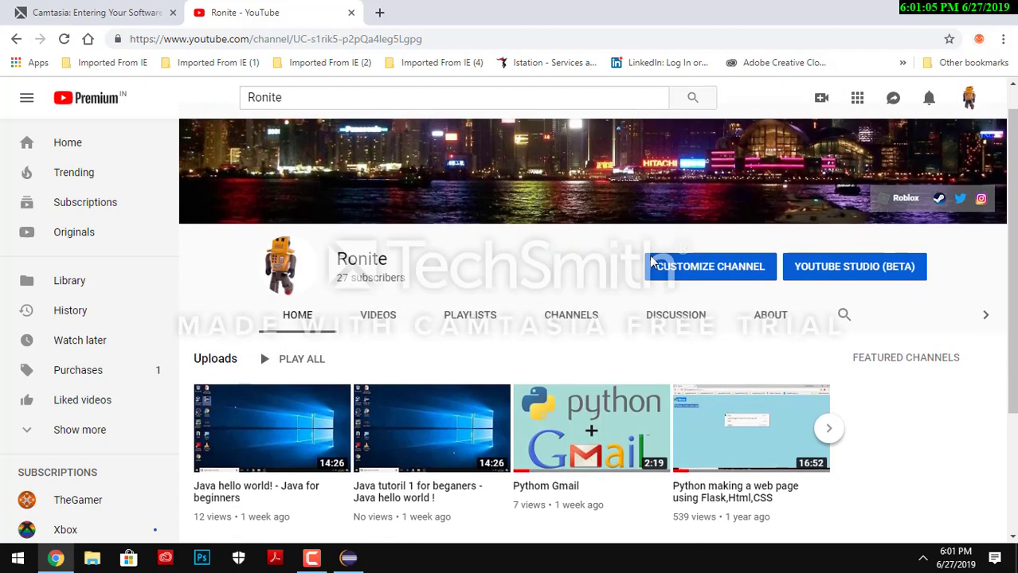
- Look through the channel's uploads and open the video "Pythom Gmail"
scroll(650, 263, down, 1)
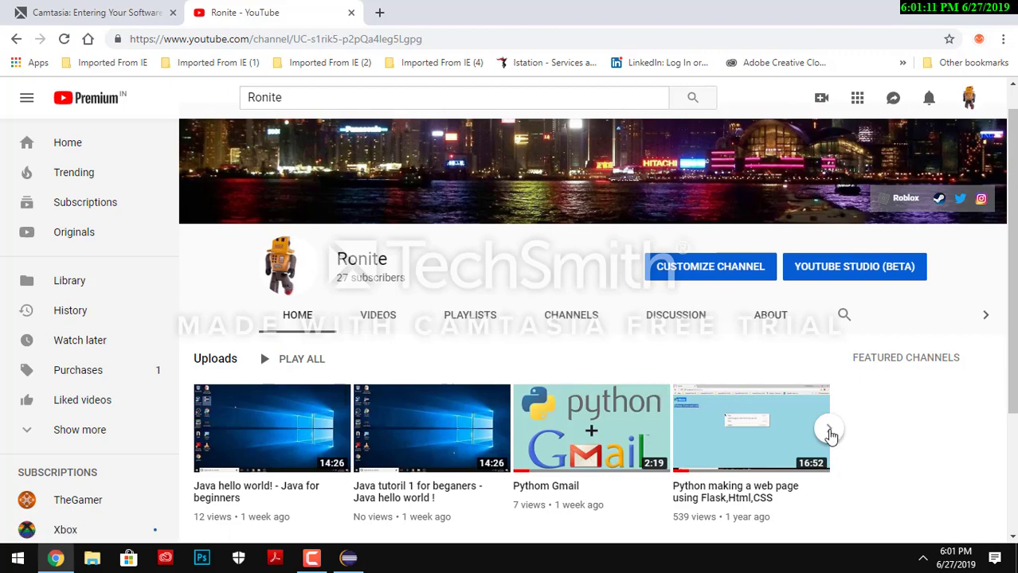
click(828, 433)
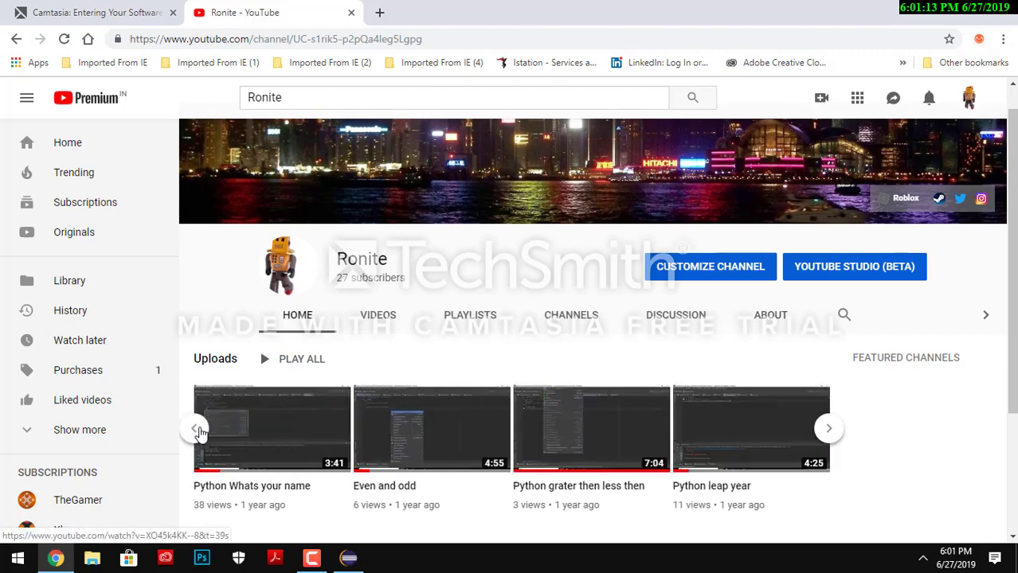
click(194, 429)
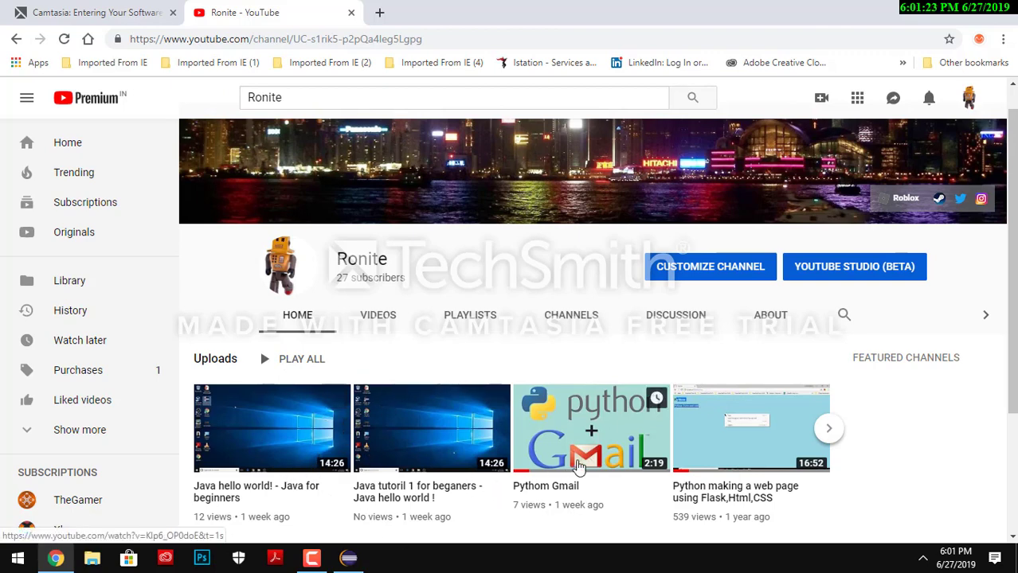
click(579, 468)
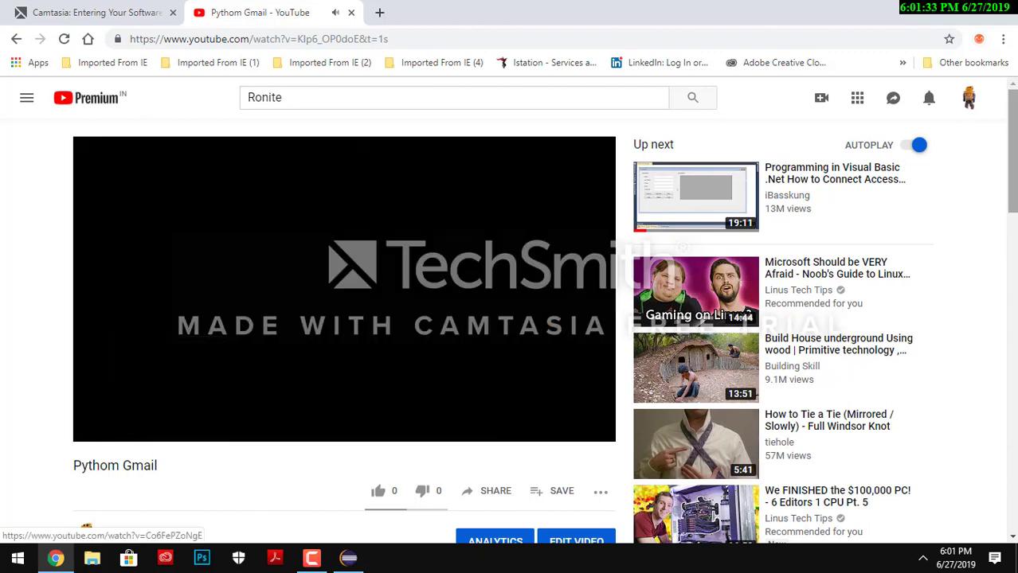
- Expand the description of the "Pythom Gmail" video to view its details and collapse it again
scroll(171, 413, down, 1)
scroll(345, 447, down, 2)
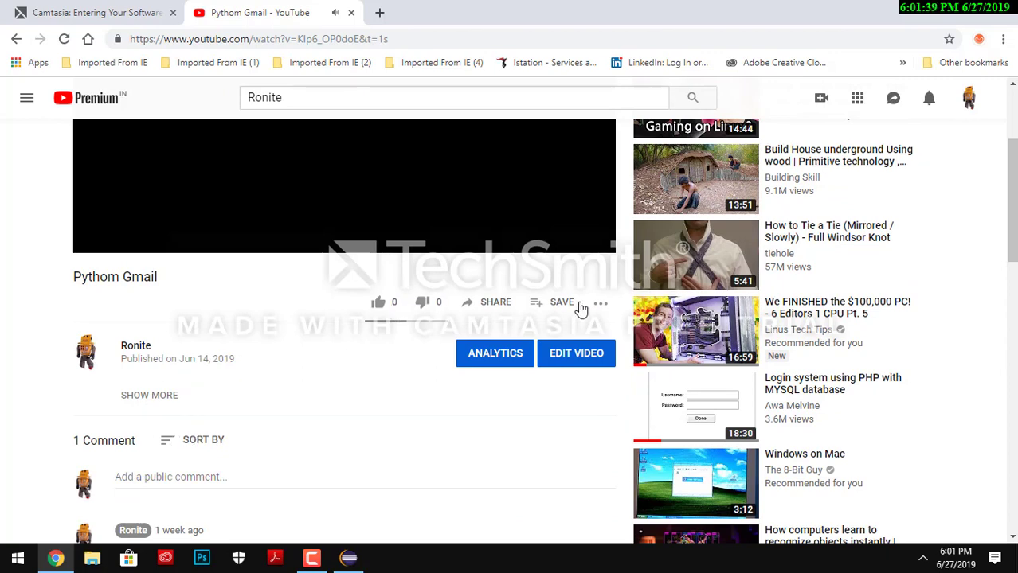
drag(1013, 242, 984, 229)
click(163, 320)
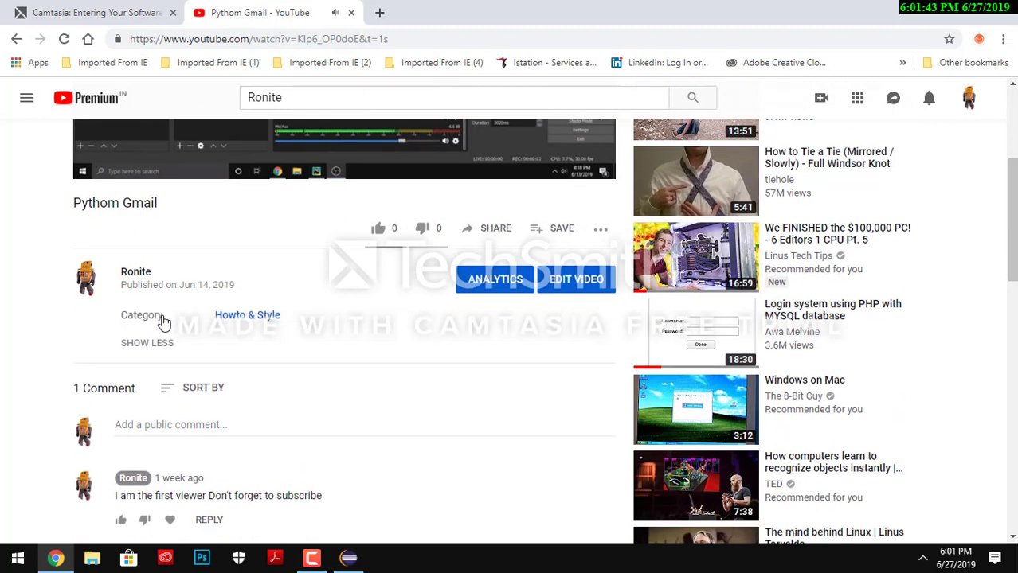
click(150, 344)
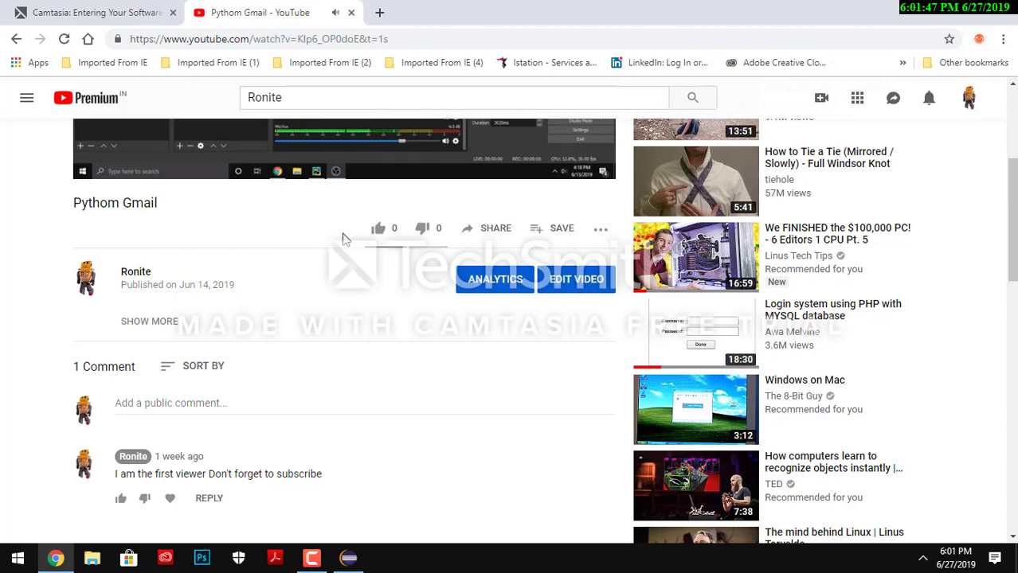
- Give the "Pythom Gmail" video a like and look at its additional options
click(378, 229)
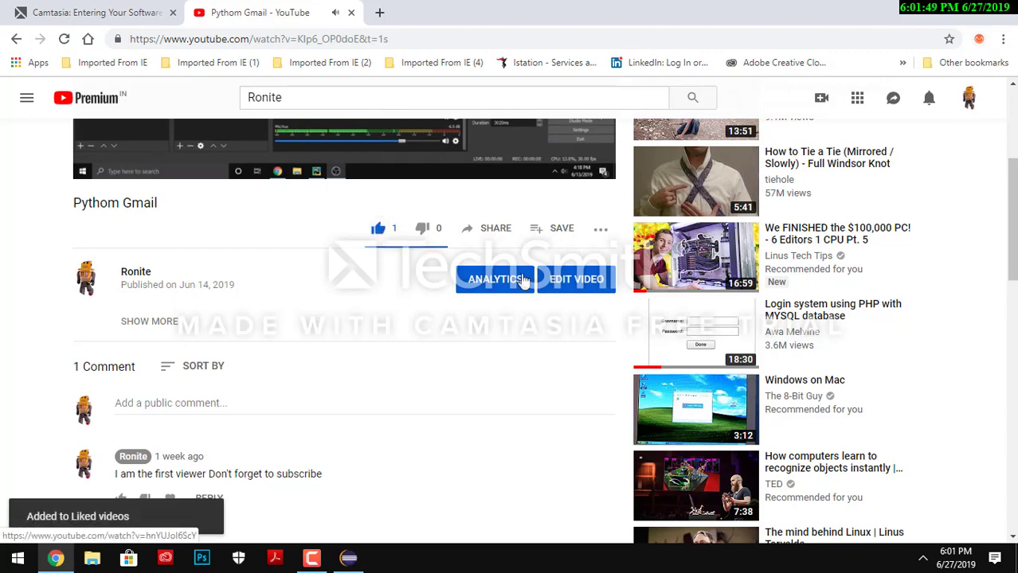
click(421, 232)
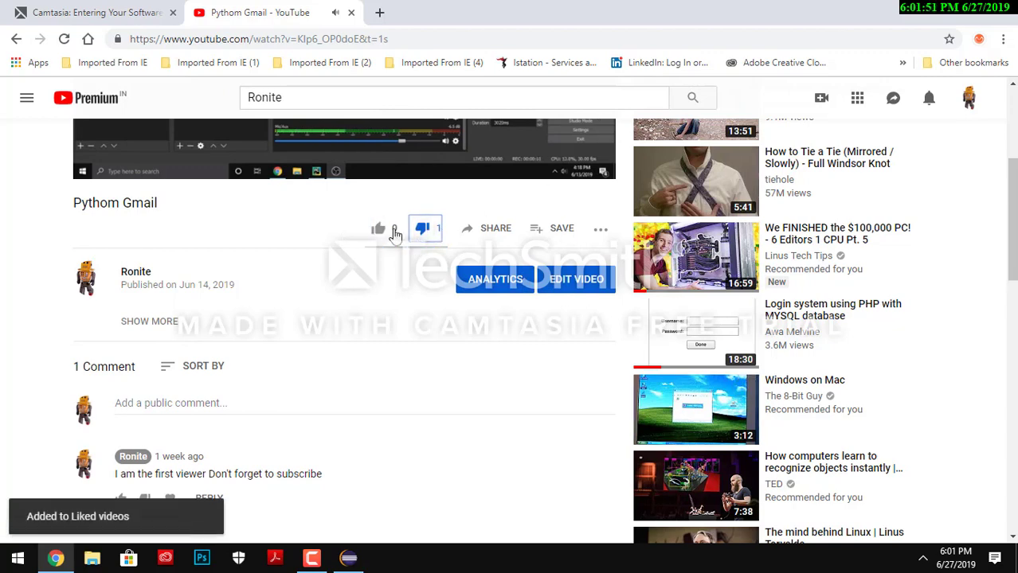
click(391, 231)
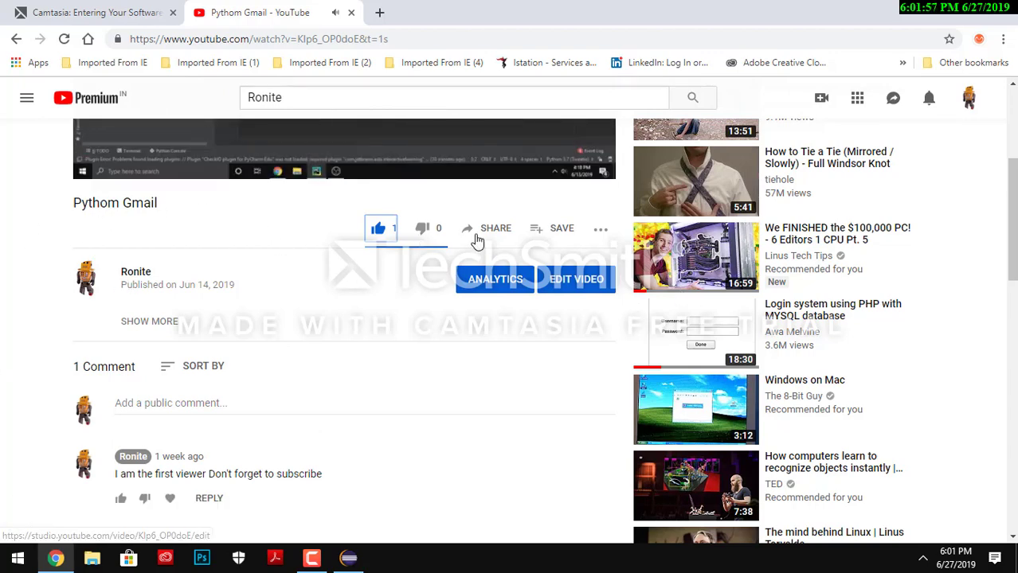
click(600, 231)
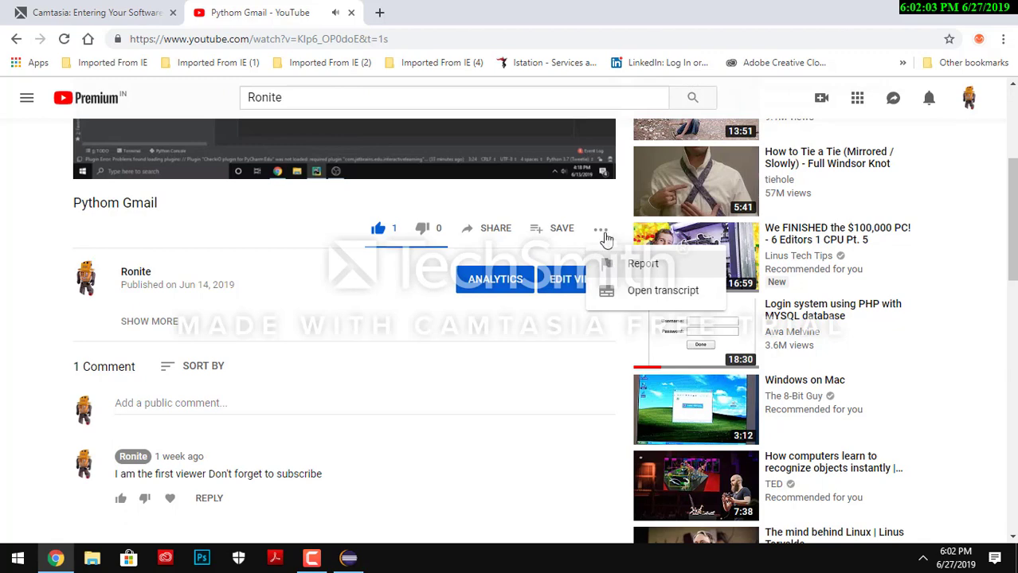
click(602, 231)
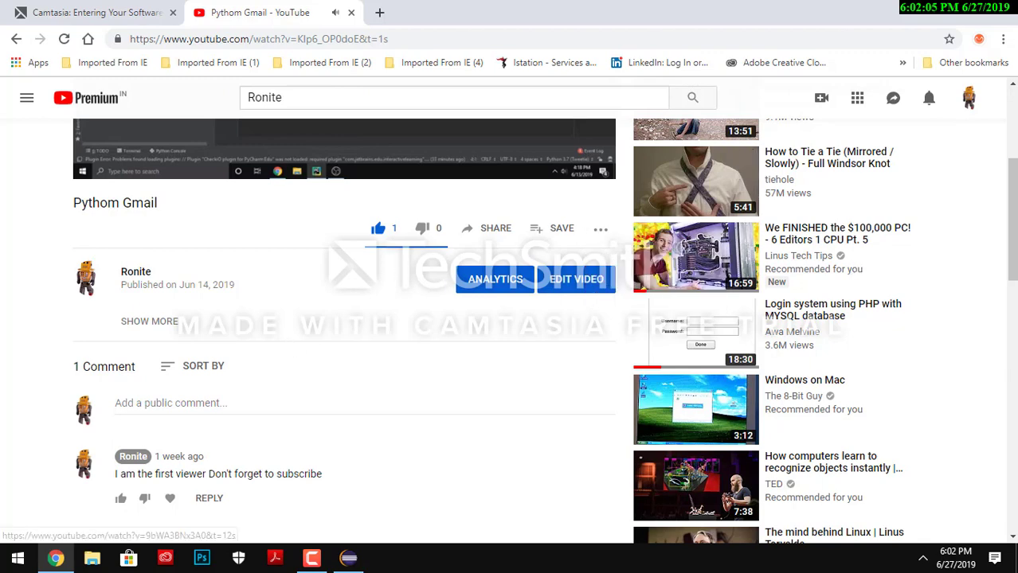
- Open the uploader's channel from below the "Pythom Gmail" video
scroll(443, 271, down, 1)
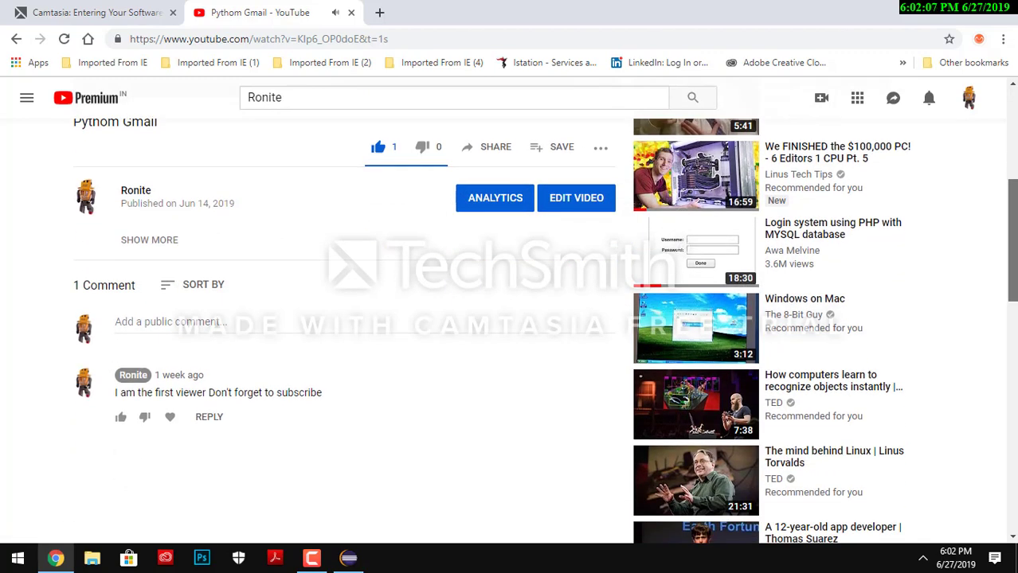
scroll(808, 325, up, 1)
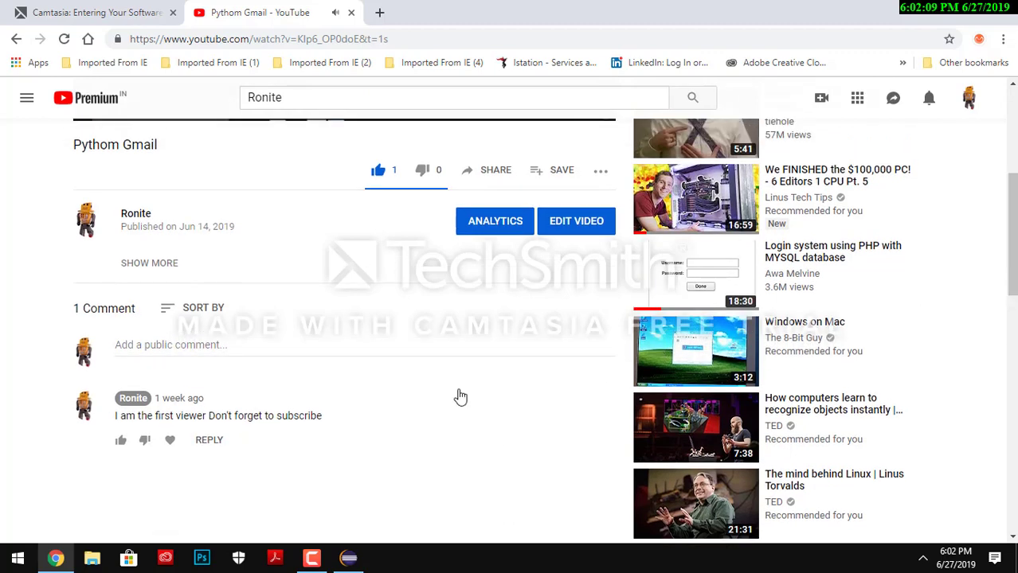
drag(168, 234, 121, 216)
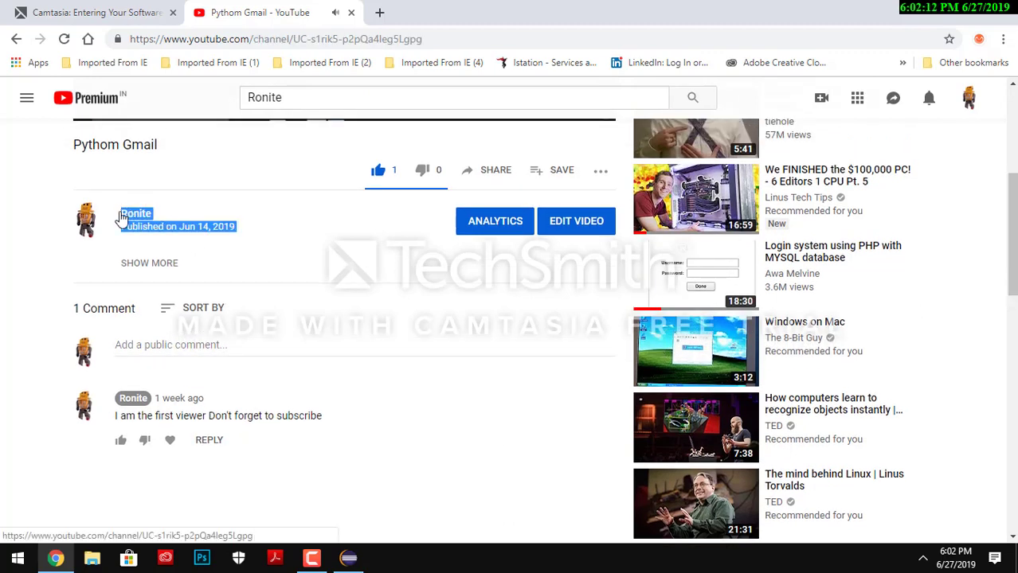
- Point out the channel's name on its page, check the Hello.java program in Eclipse and return to the browser
click(235, 224)
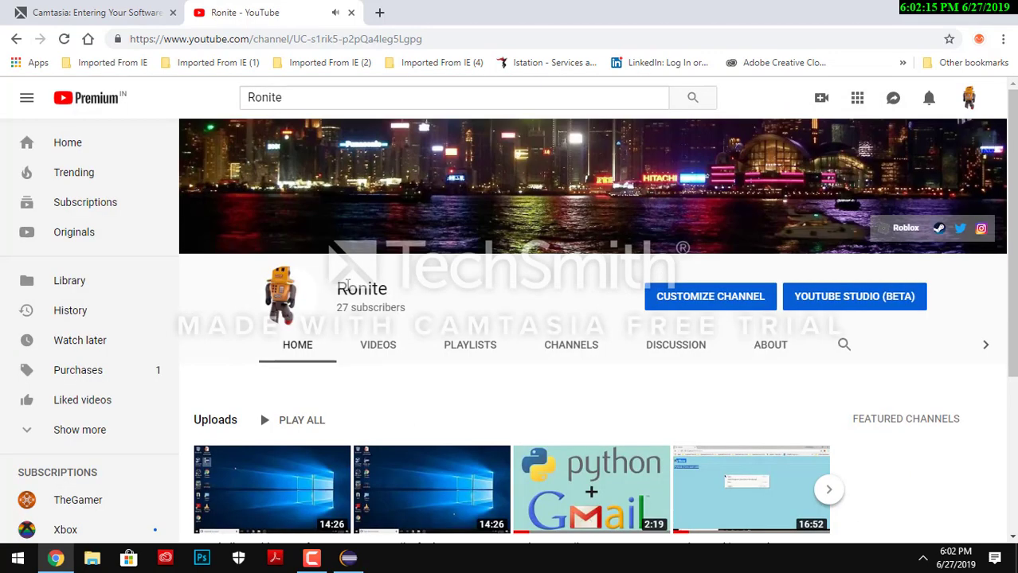
drag(458, 329, 344, 265)
click(446, 286)
click(355, 563)
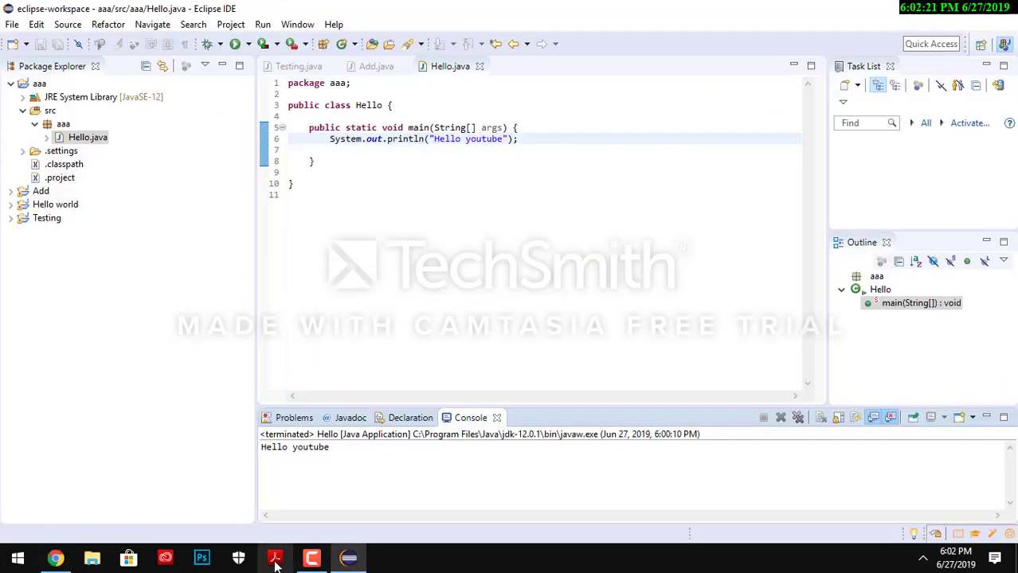
click(53, 561)
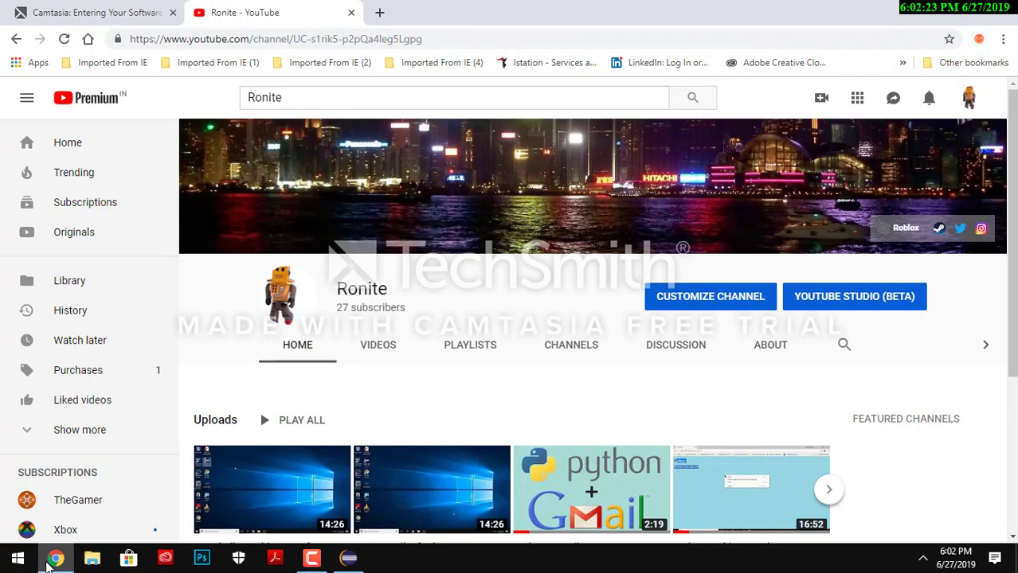
- Bring up the Camtasia recorder window to check the recording's duration
right_click(319, 562)
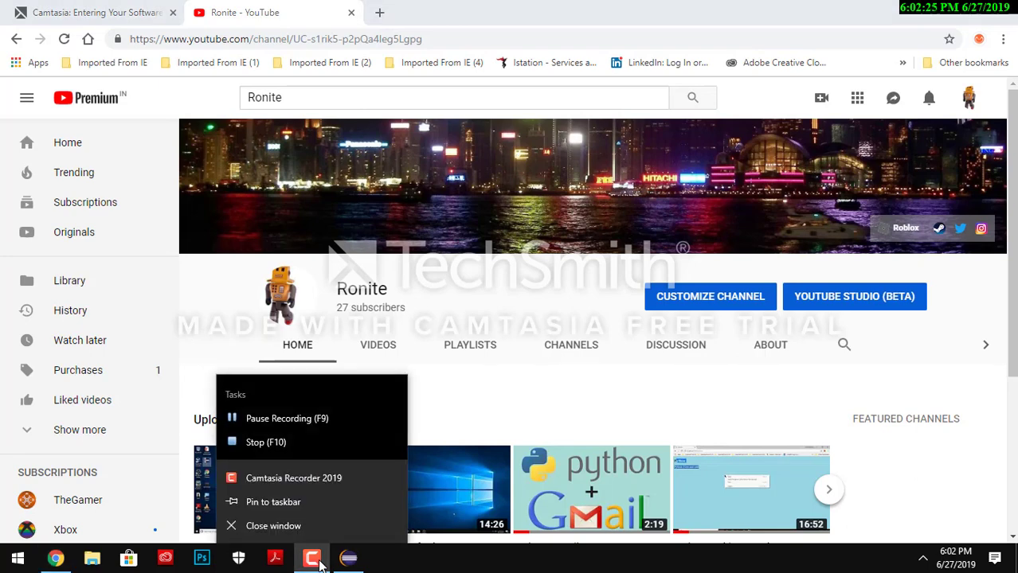
click(319, 565)
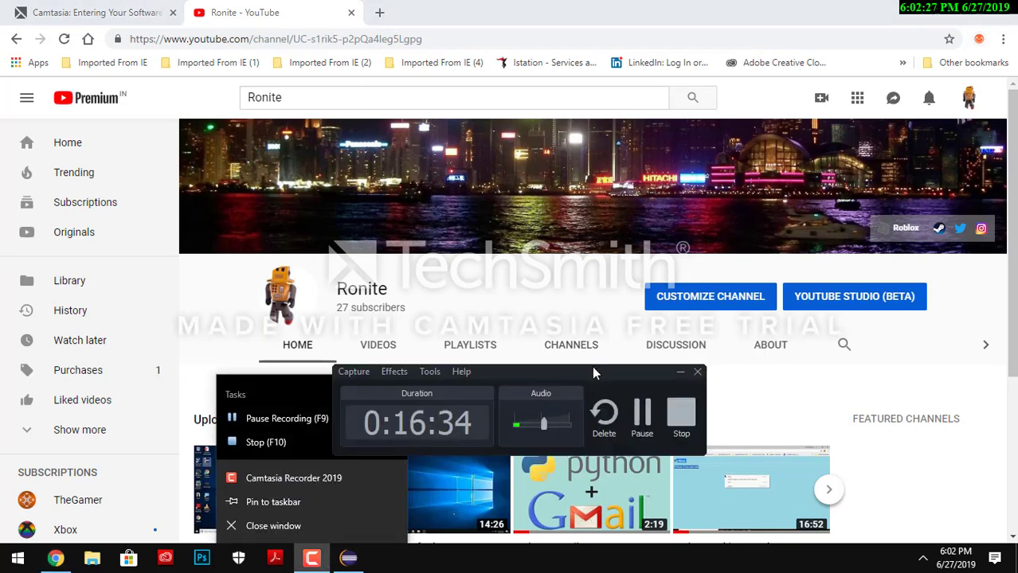
click(591, 322)
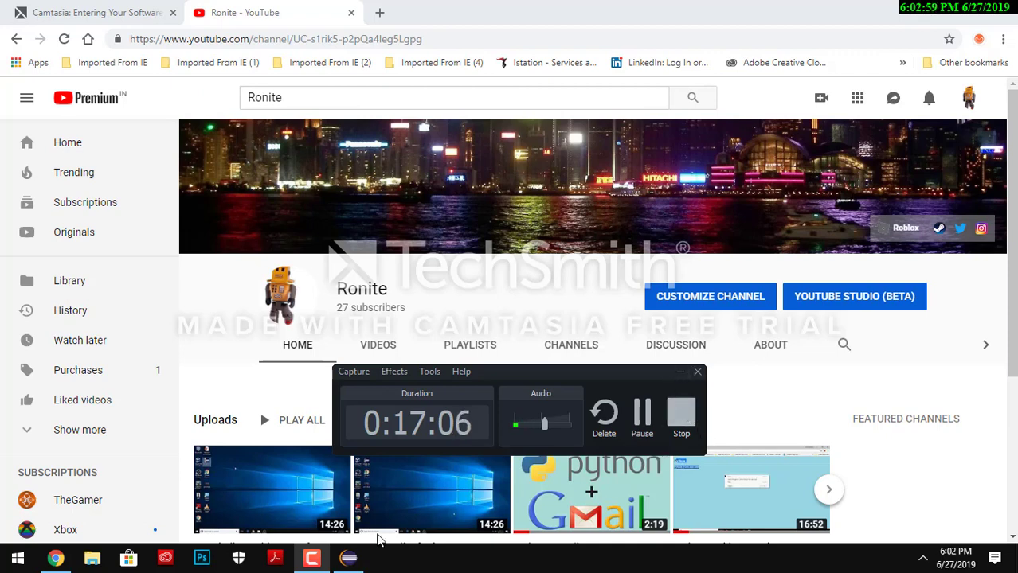
- Open the channel's video "Java hello world! - Java for beginners" and minimize the recorder window to reach the comments
click(314, 516)
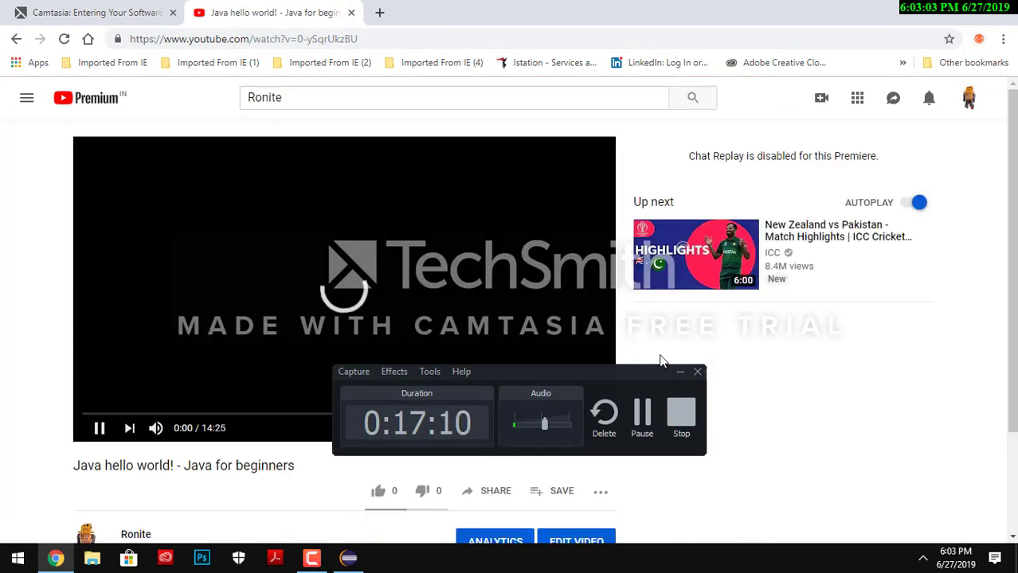
click(680, 372)
scroll(365, 279, down, 6)
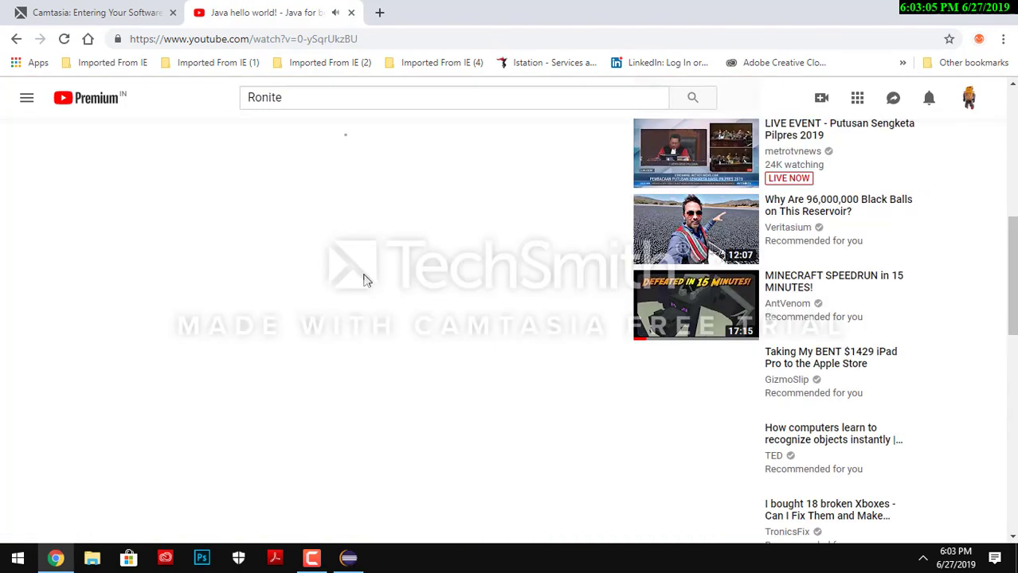
scroll(349, 151, up, 5)
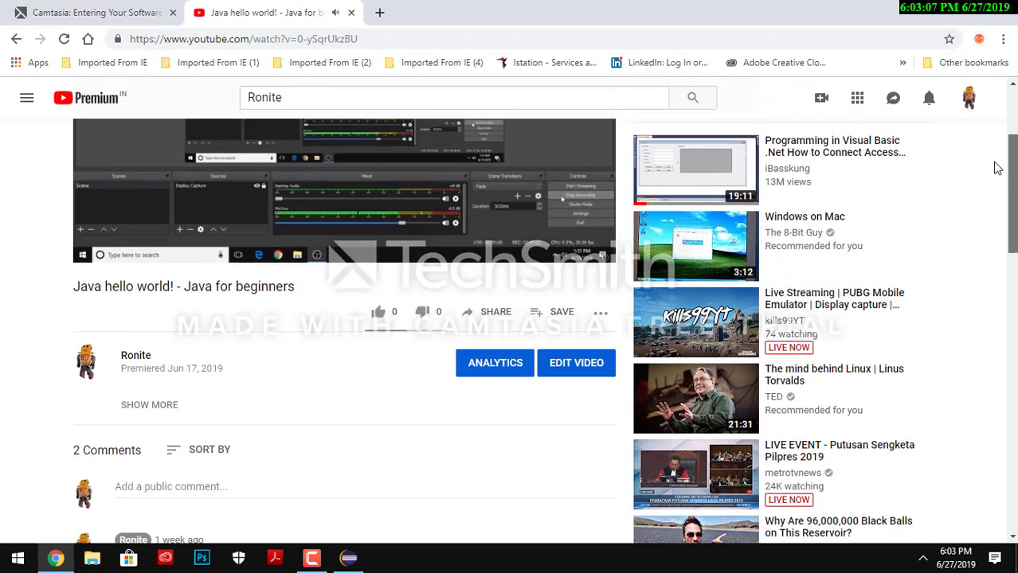
- Post the public comment "Build a gaming pc" under the "Java hello world! - Java for beginners" video
click(191, 487)
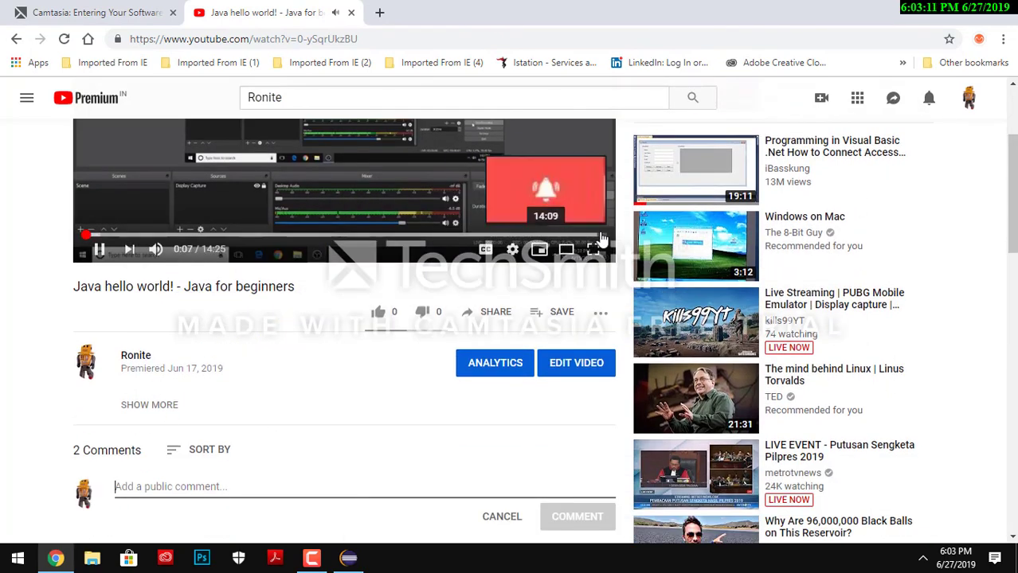
text(a)
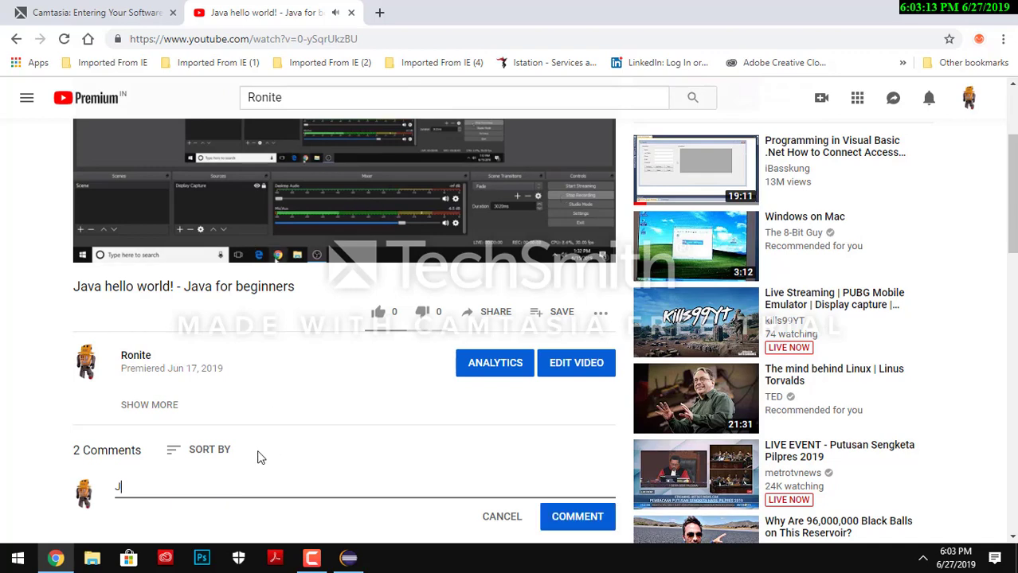
key(BackSpace)
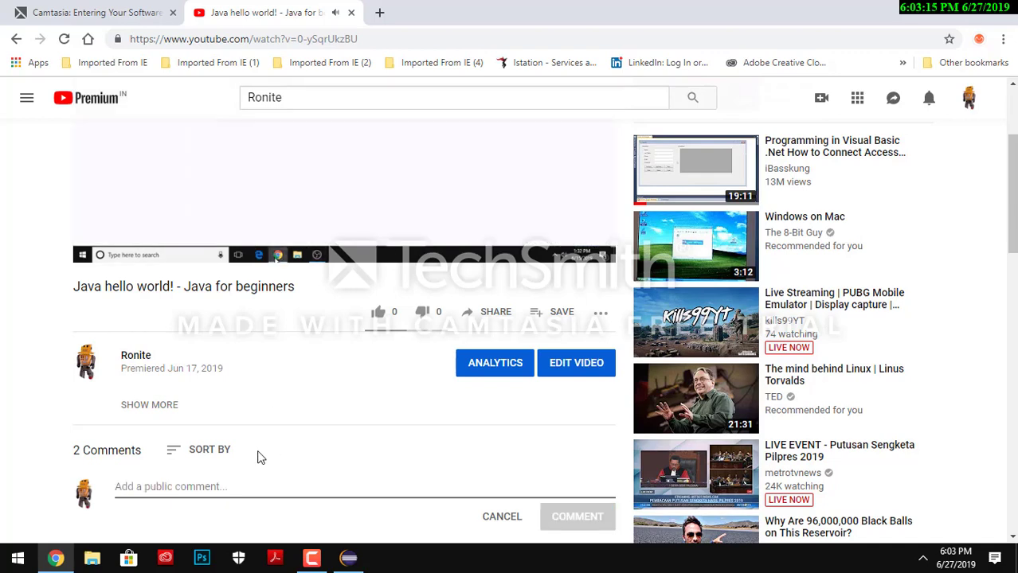
text(Bu)
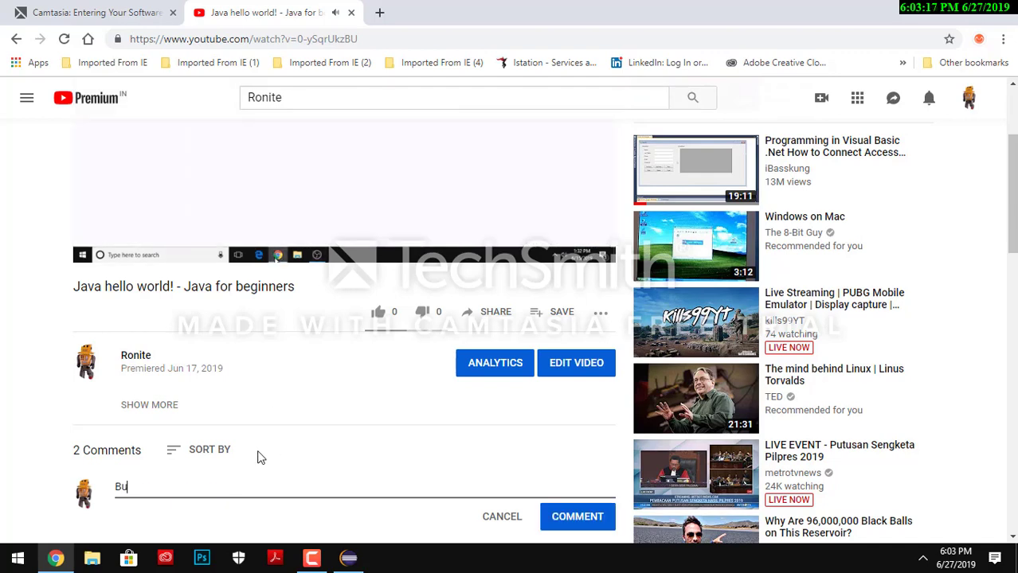
text(ild )
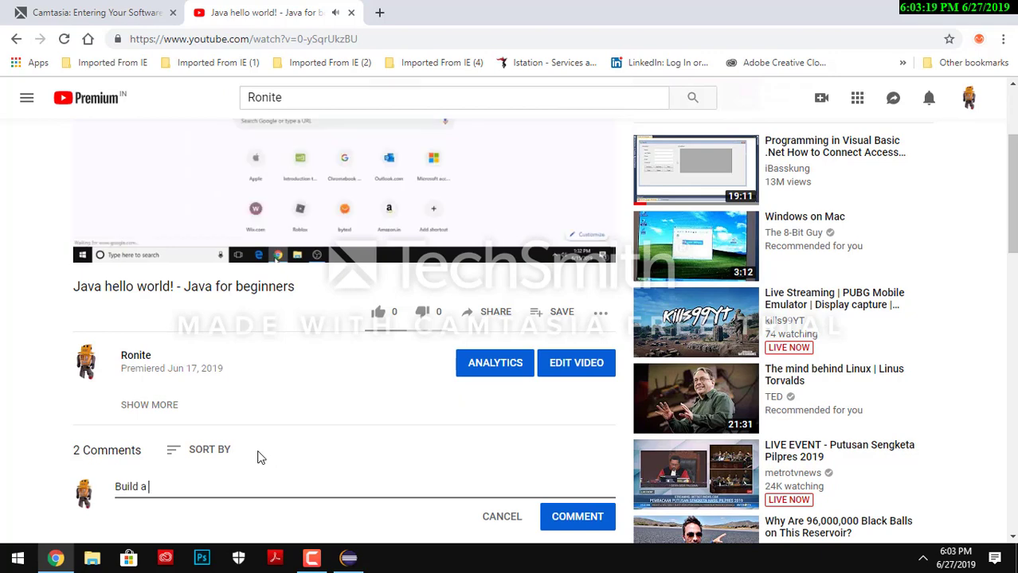
text(a gaming pc)
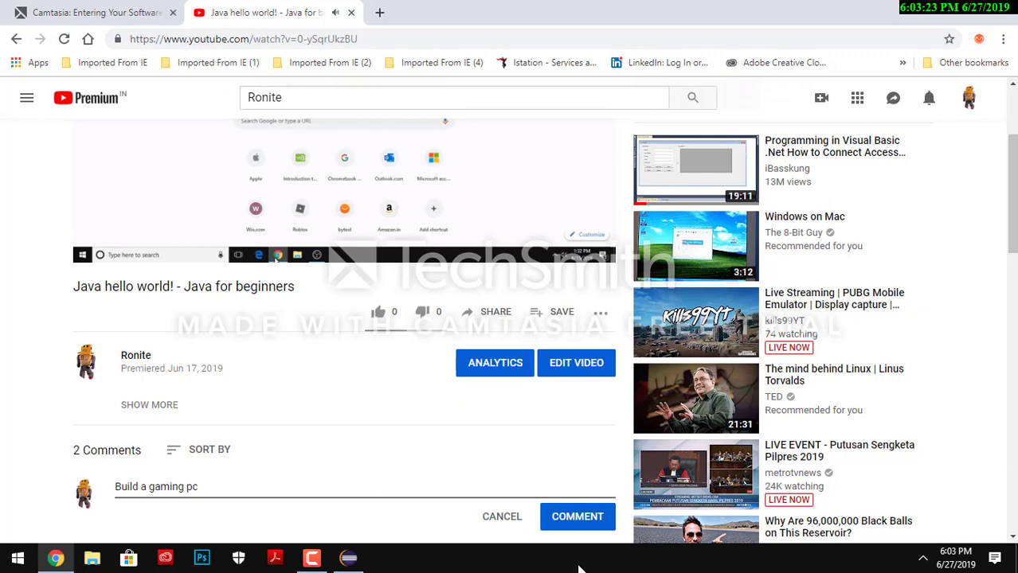
click(571, 525)
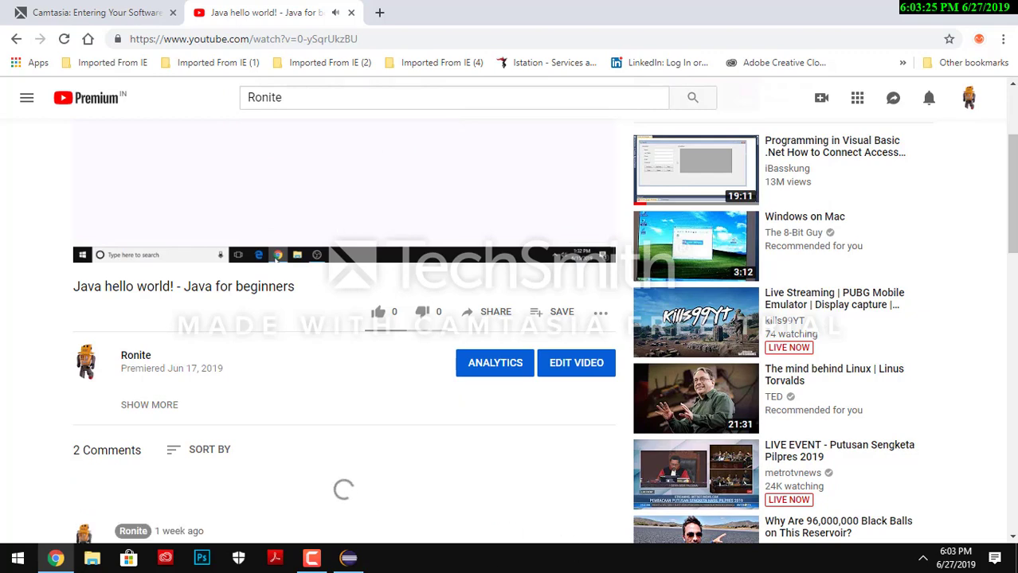
- Show the Camtasia recorder window, pause the video's playback and briefly highlight the video's title
click(311, 558)
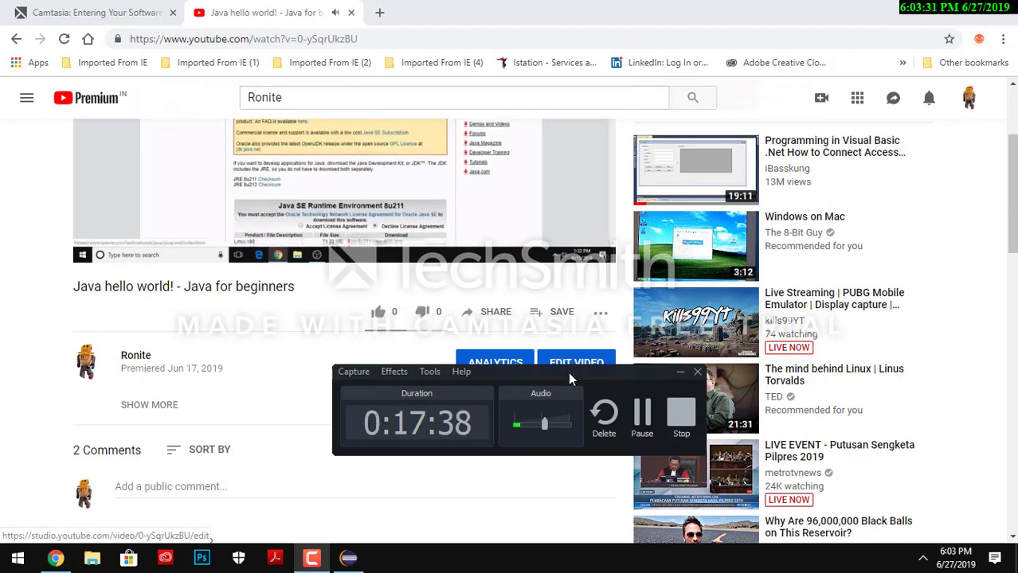
scroll(378, 191, up, 2)
click(379, 190)
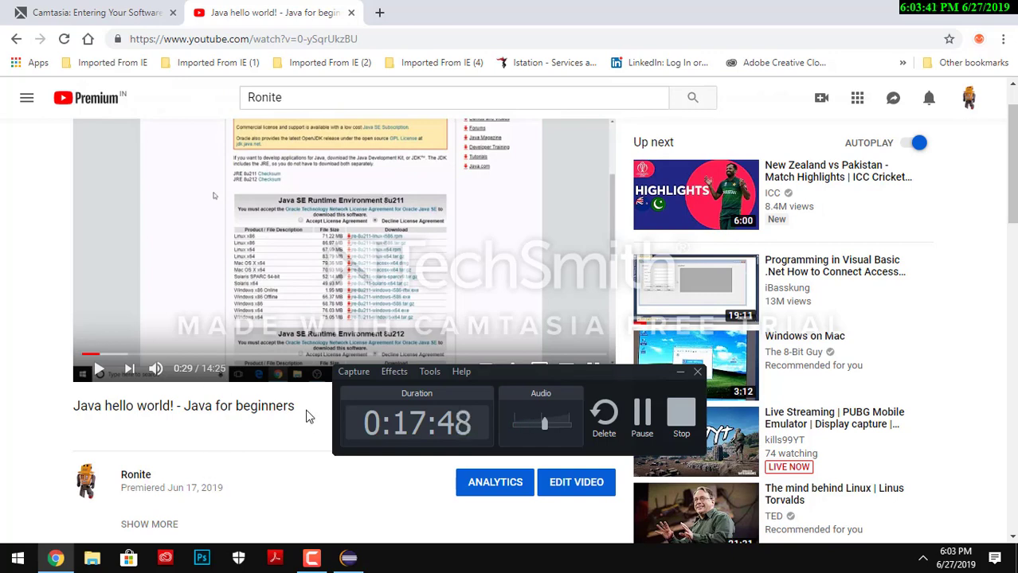
drag(309, 416, 336, 357)
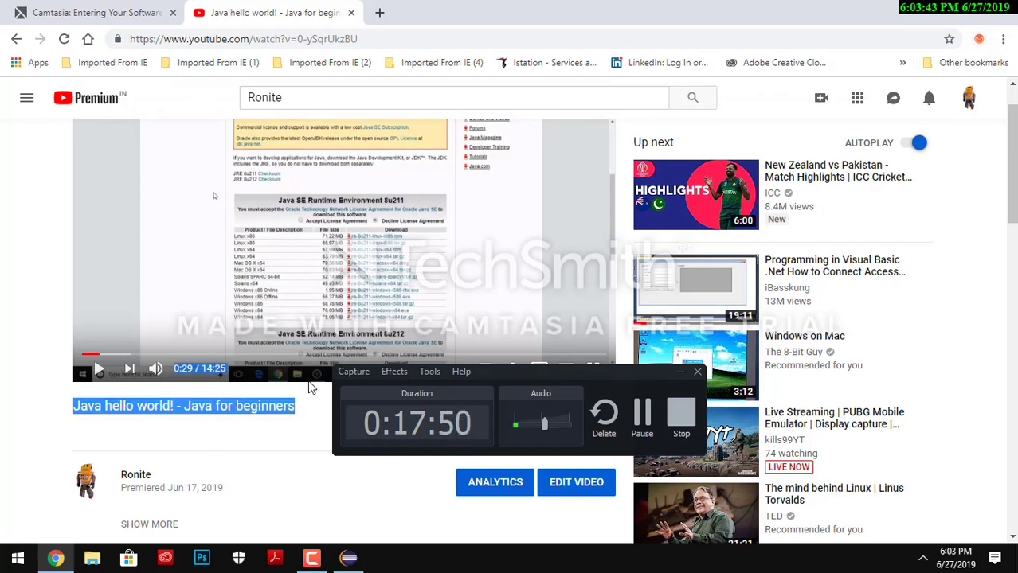
click(291, 408)
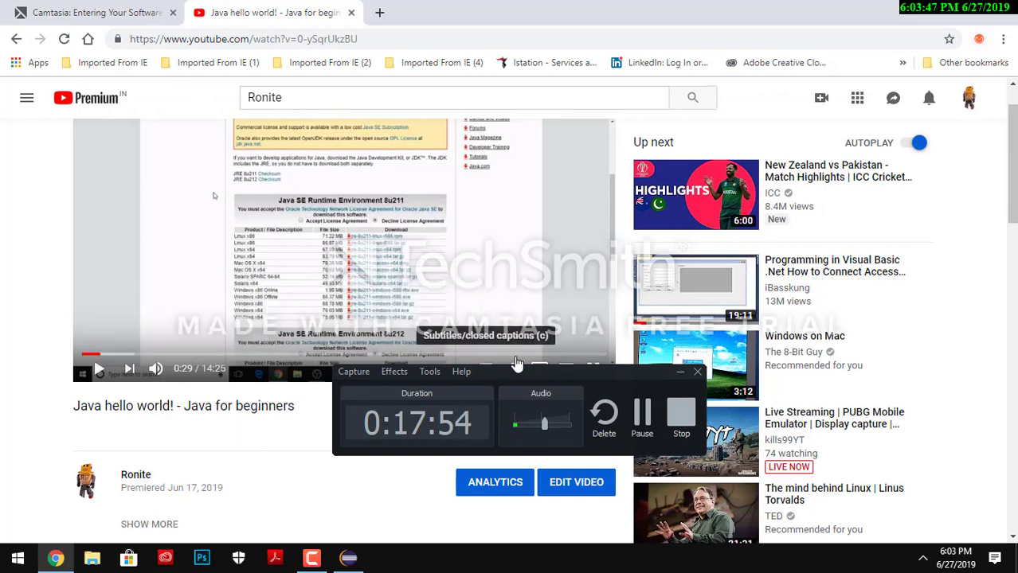
- Switch to Eclipse to show the Hello.java program and its console output
mouse_move(348, 557)
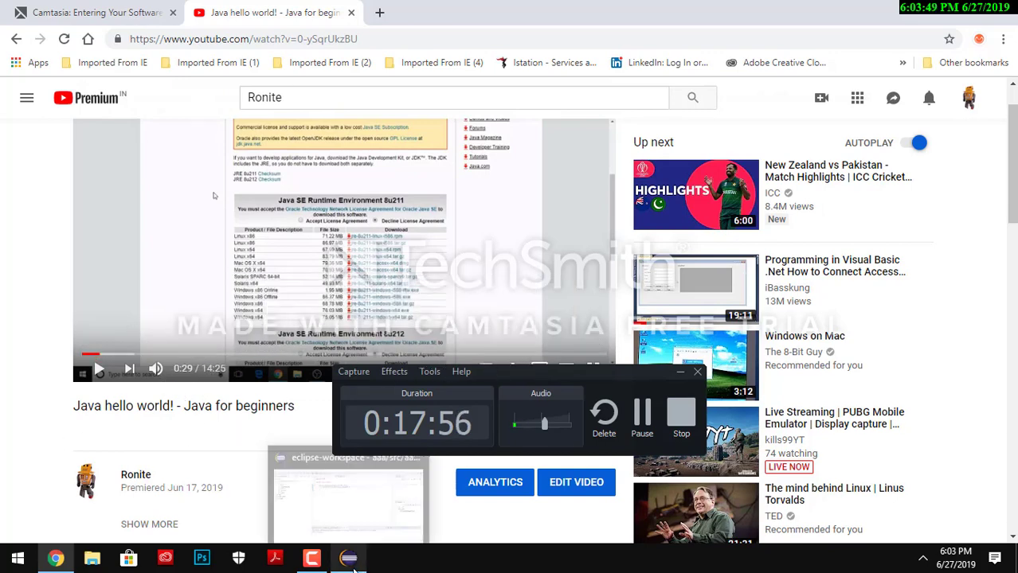
click(404, 476)
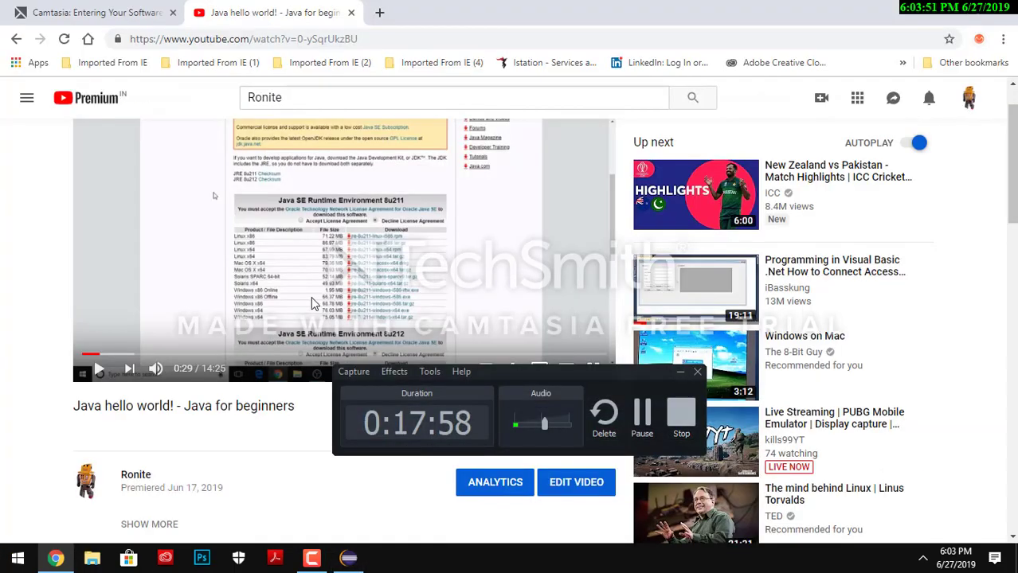
click(55, 558)
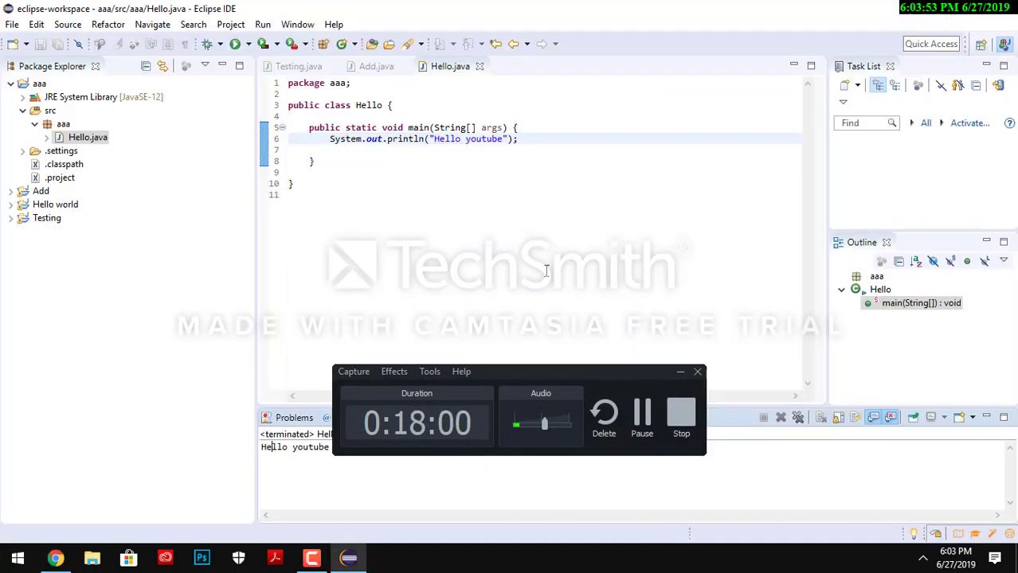
- Return to the browser and look at the comments under the "Java hello world! - Java for beginners" video
click(56, 558)
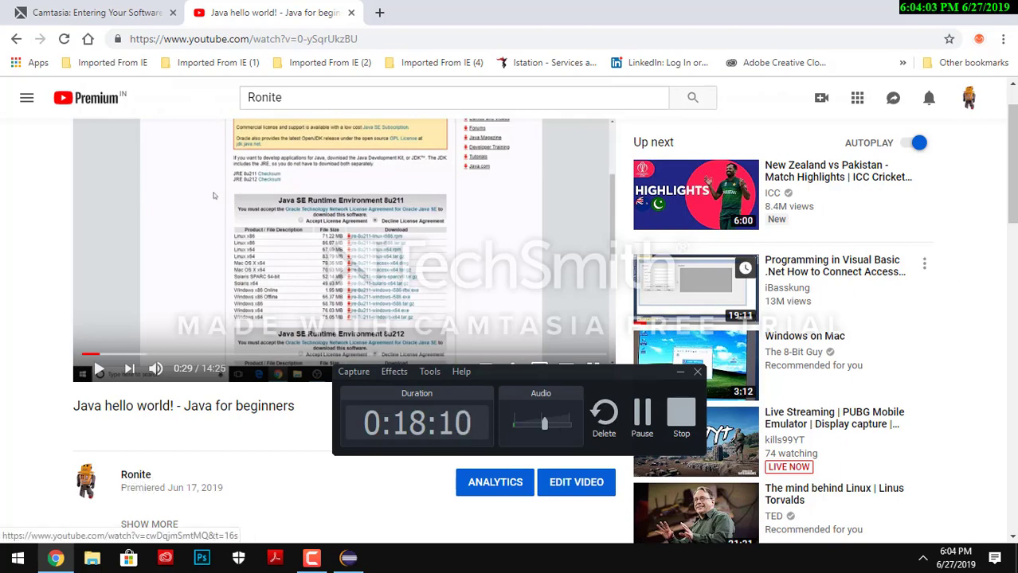
scroll(213, 195, down, 5)
scroll(257, 358, up, 2)
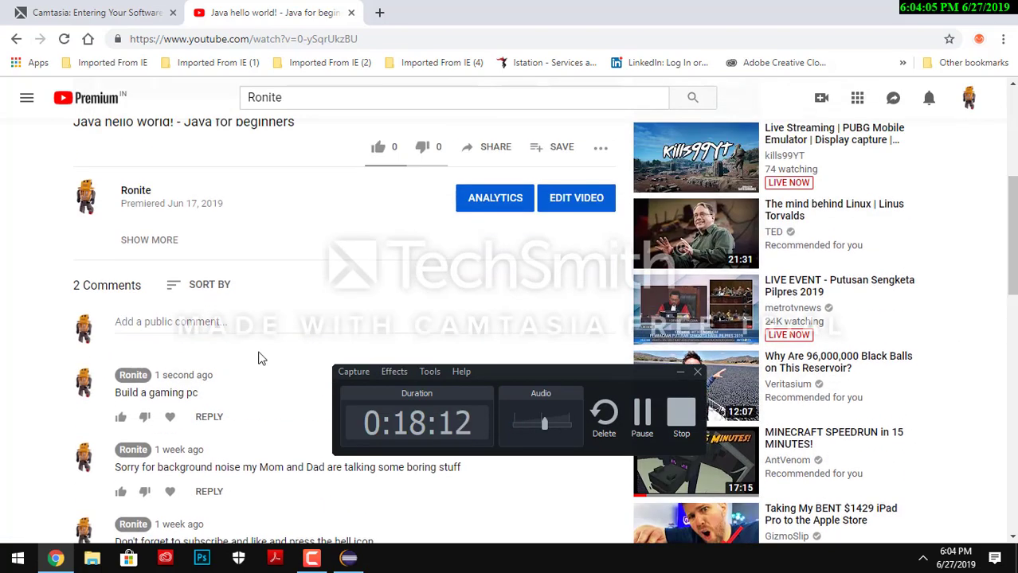